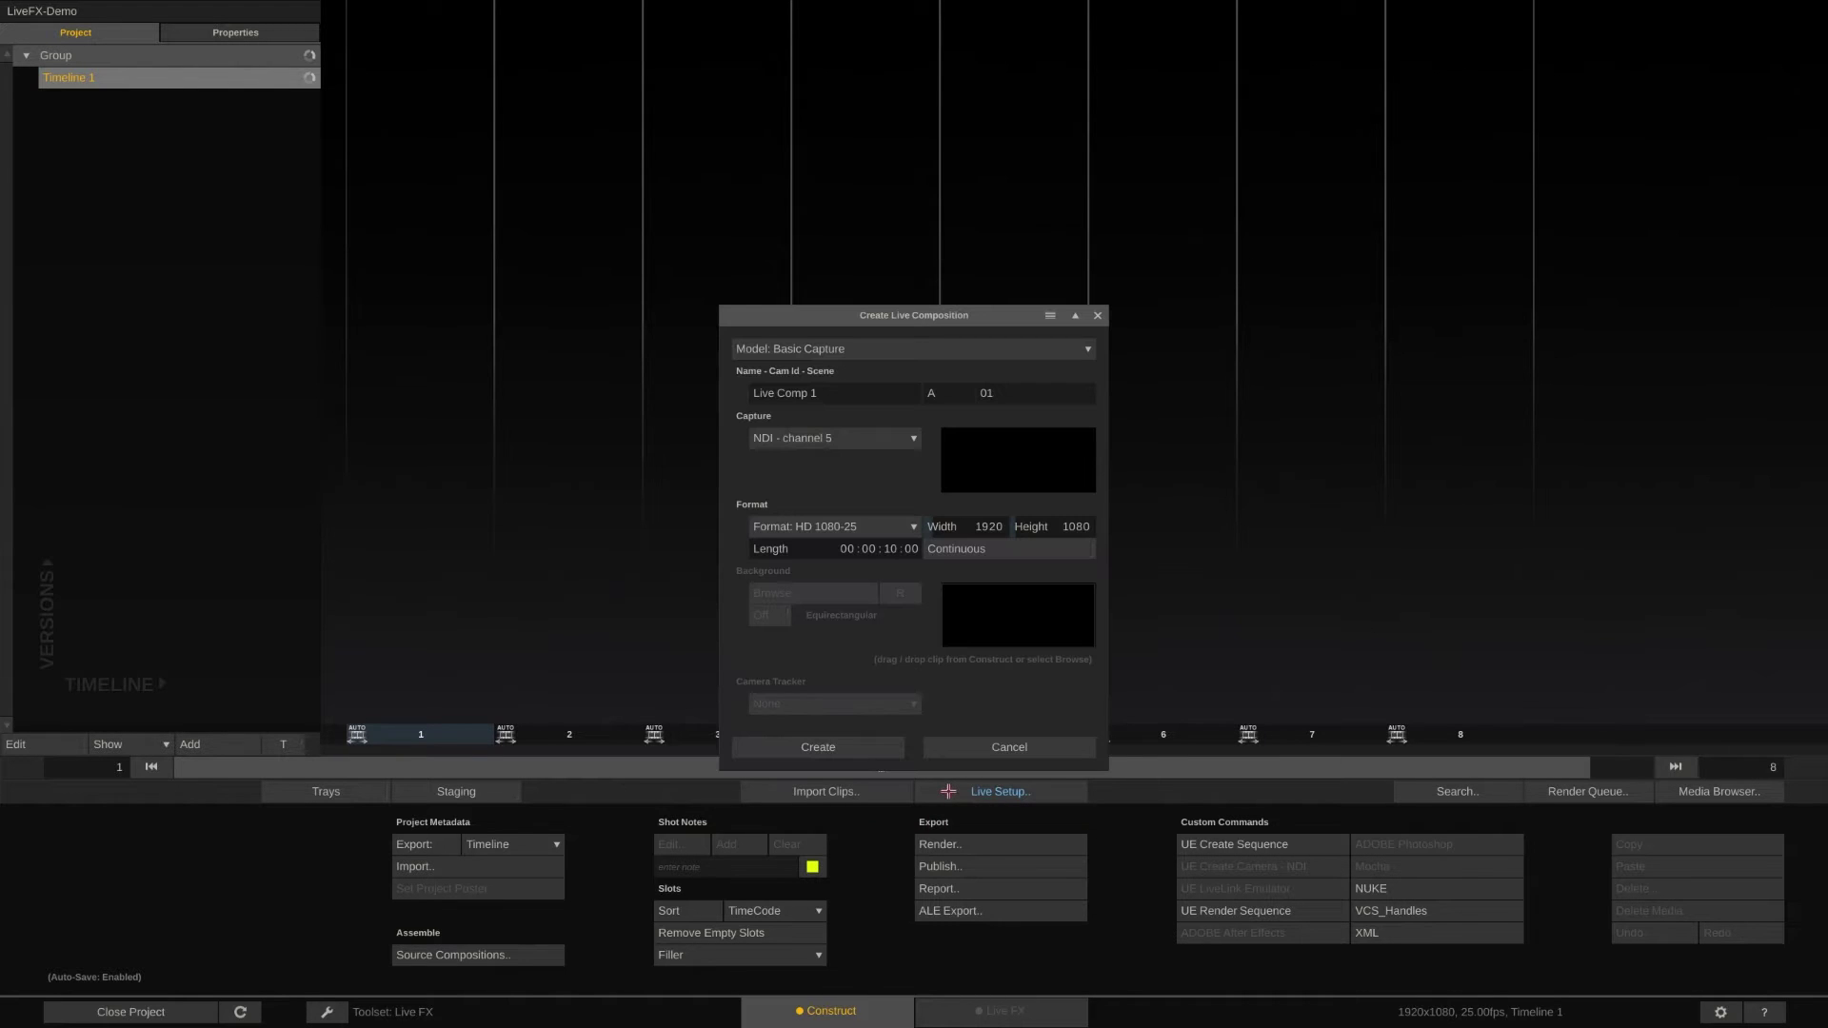
Choose Green screen with background as the composition model and bring up the capture source list.
left_click(976, 344)
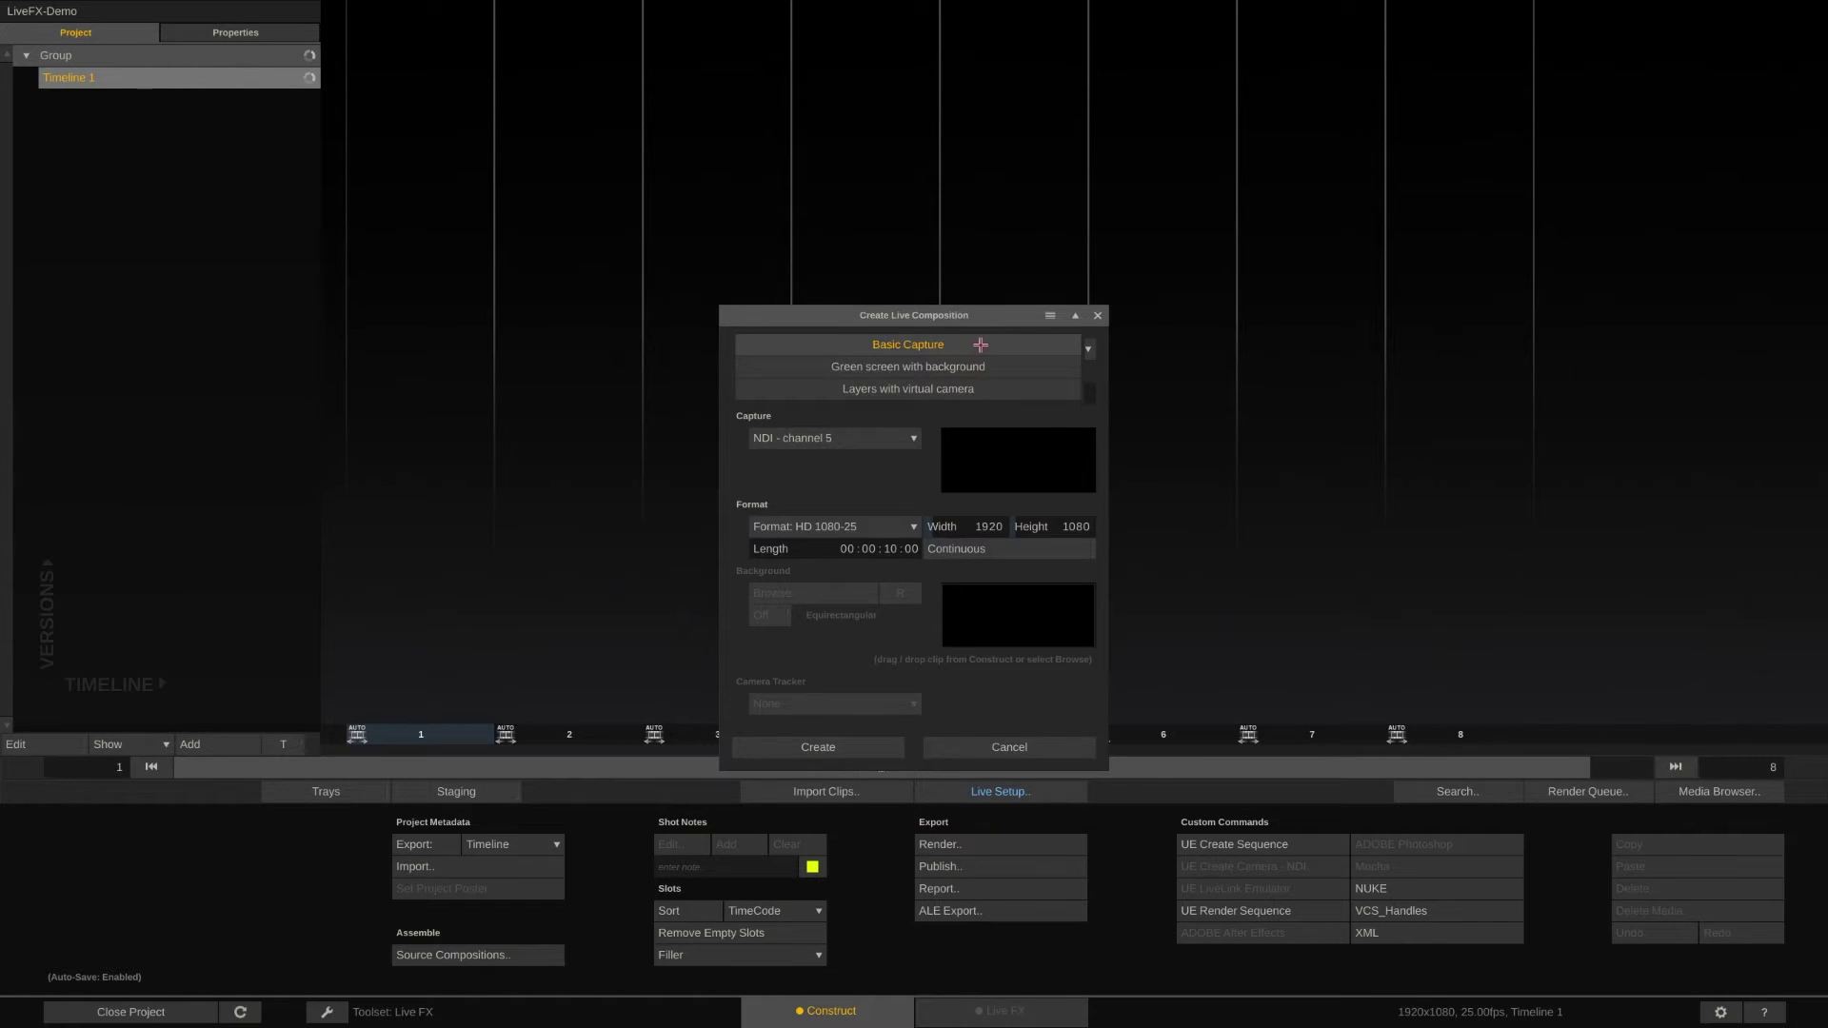
left_click(1025, 370)
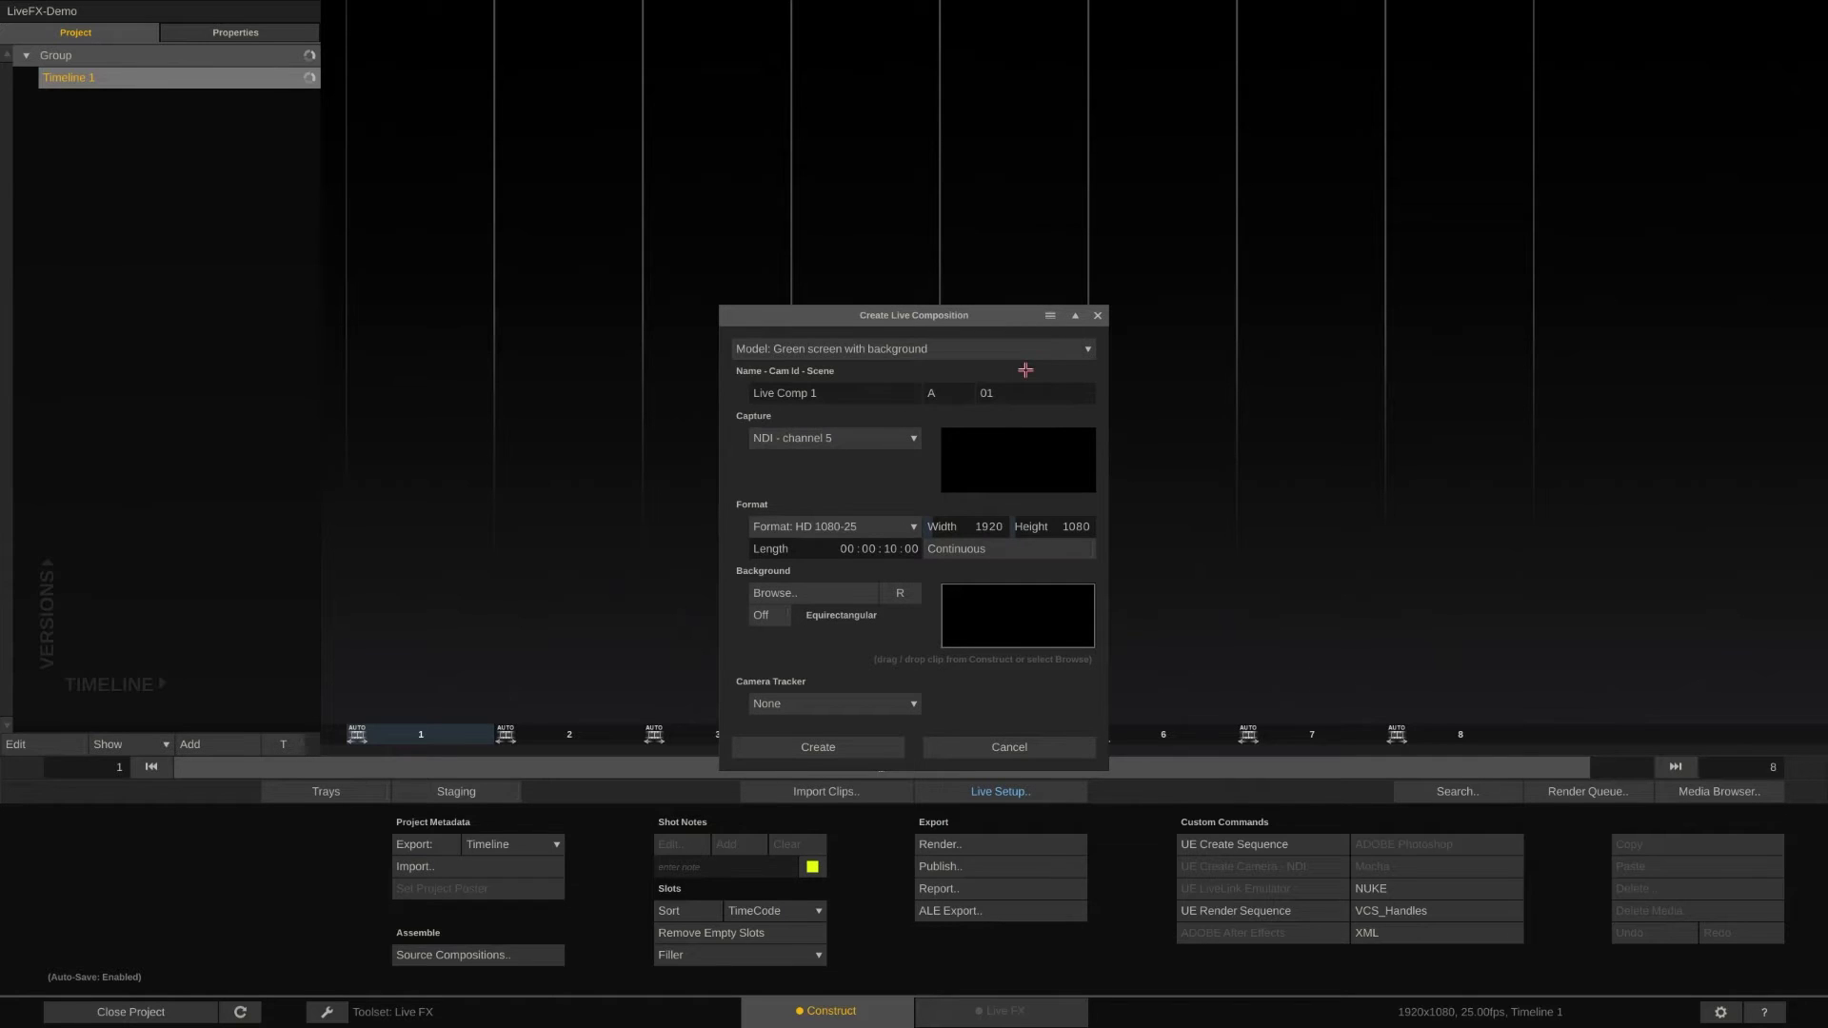
left_click(902, 436)
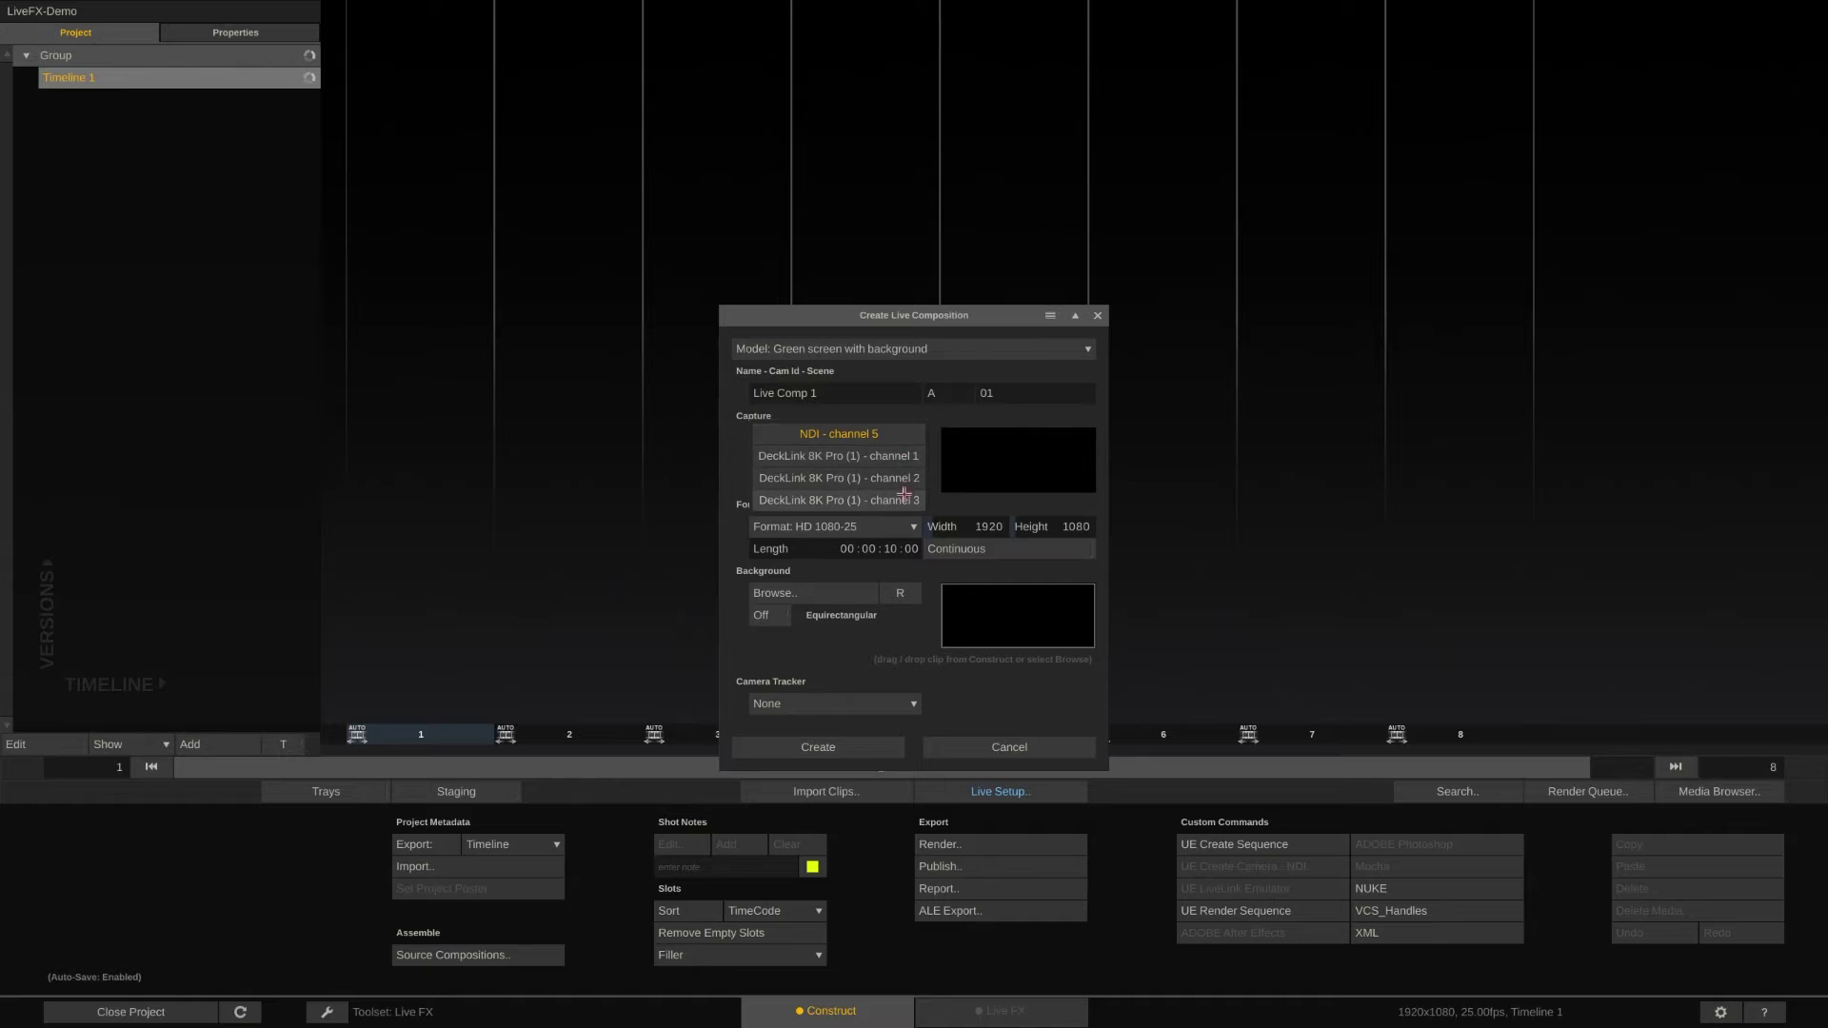
Capture from DeckLink 8K Pro (1) - channel 1 and switch the composition length to Continuous.
left_click(912, 457)
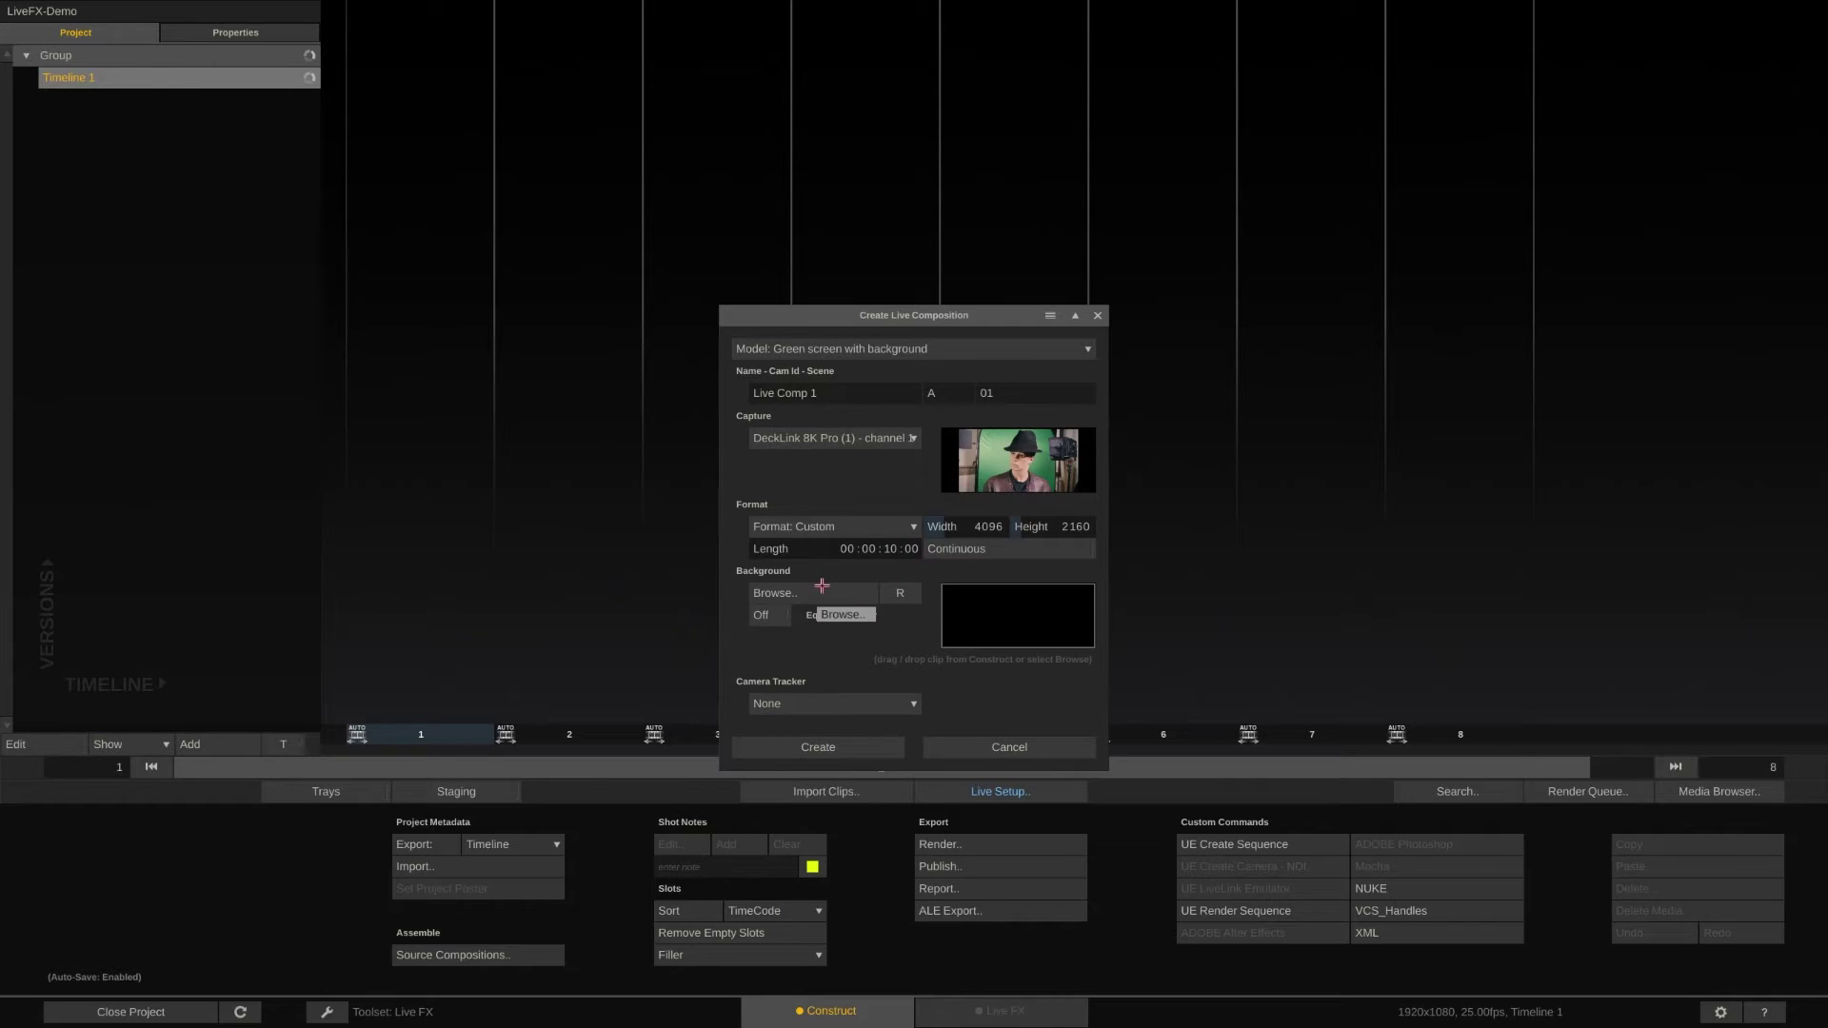
left_click(941, 554)
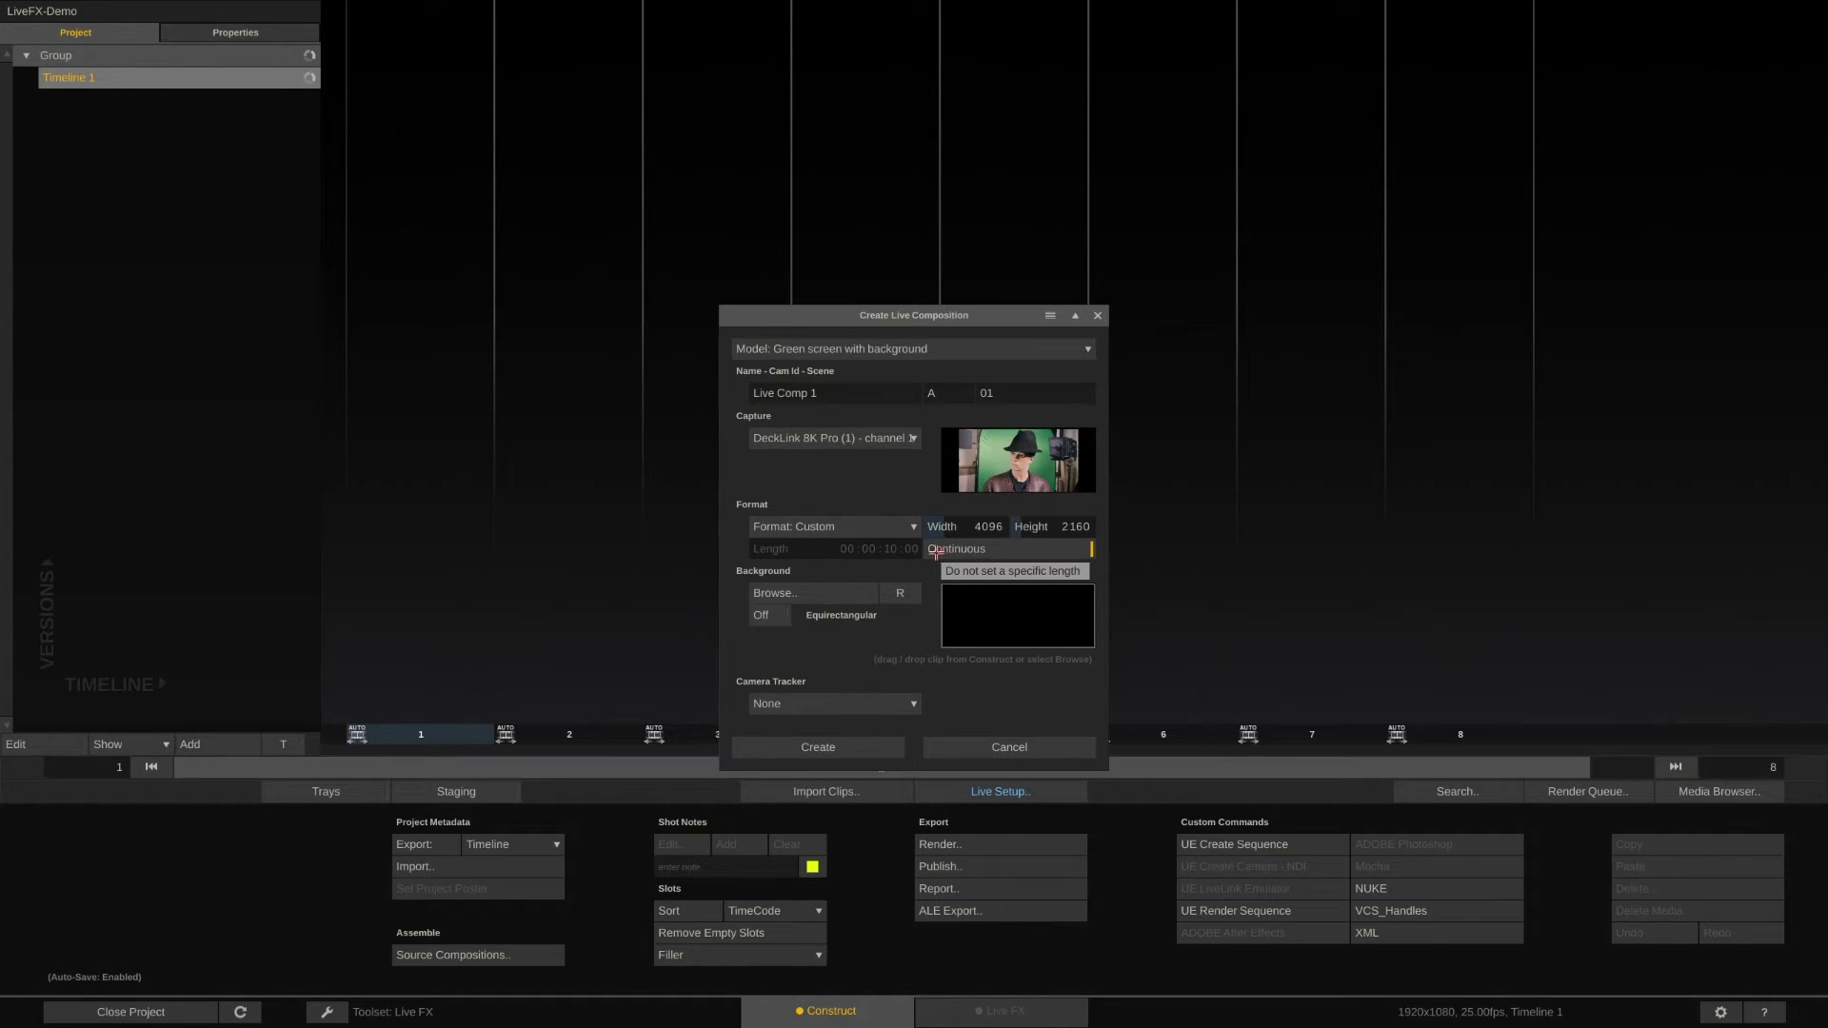
Load phalzer_forest_01_8k.png as the composition's equirectangular background image.
left_click(811, 593)
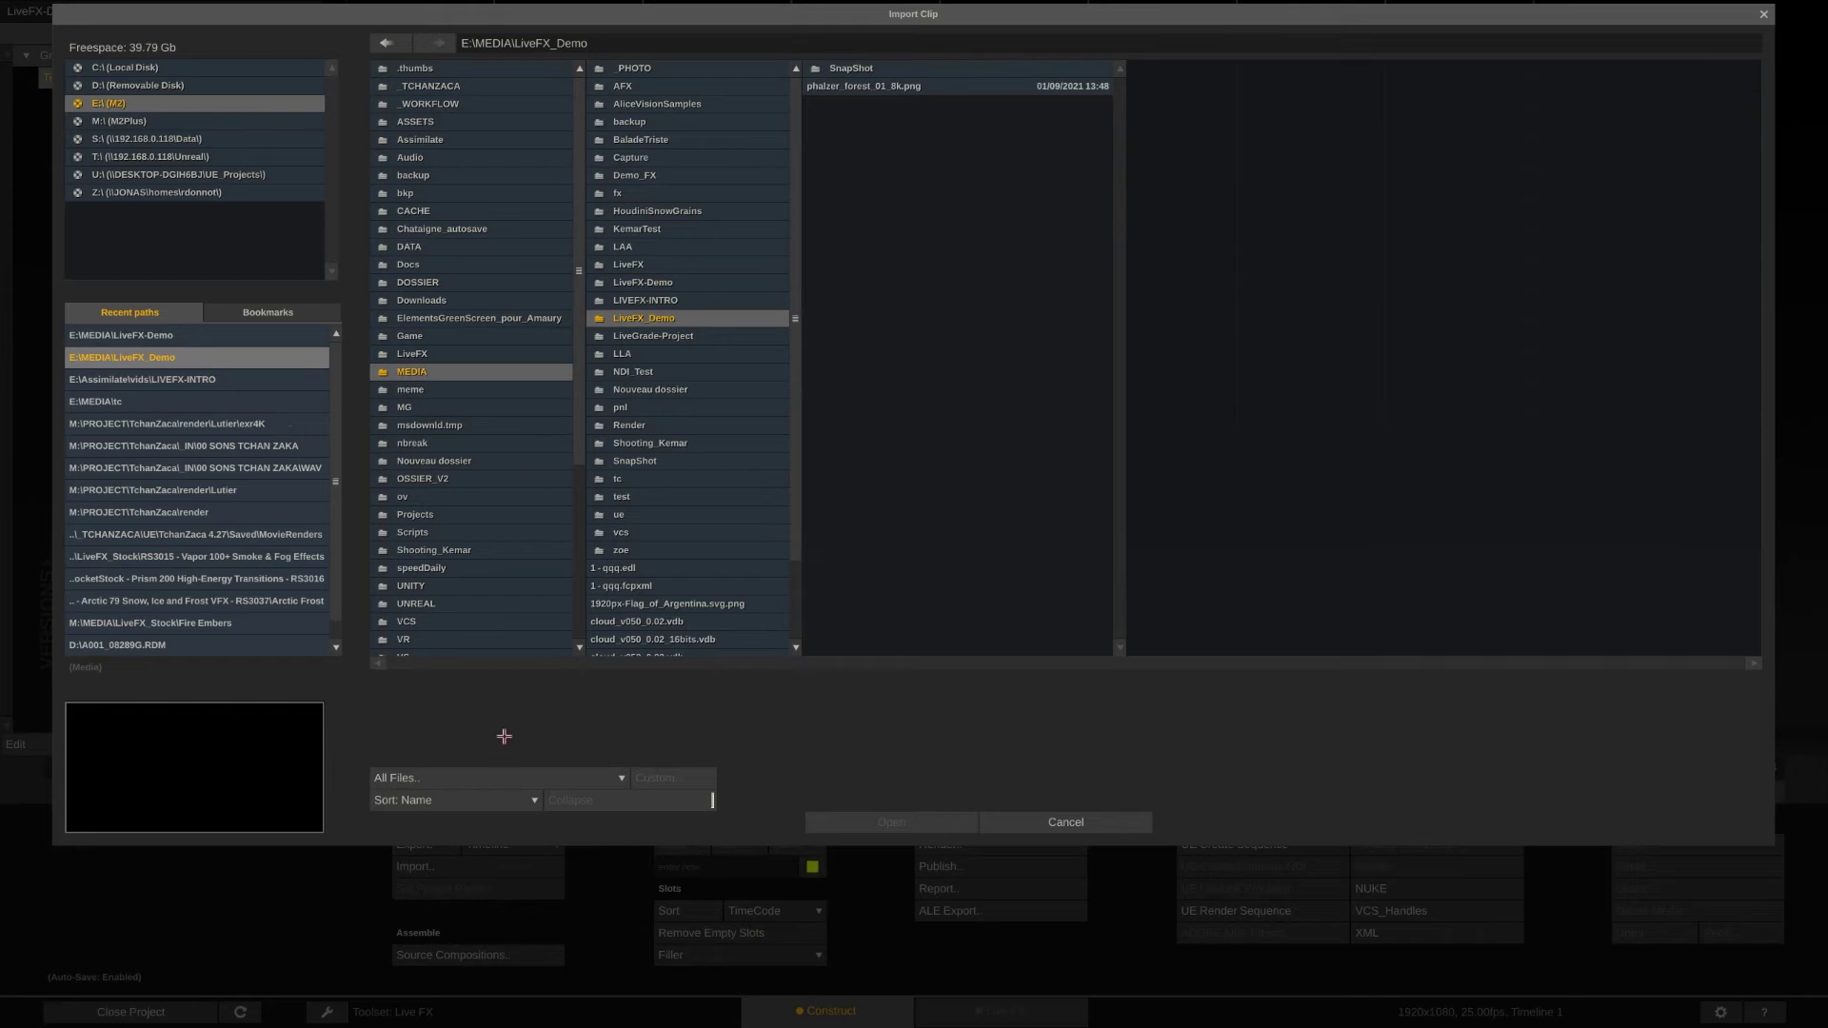
left_click(501, 777)
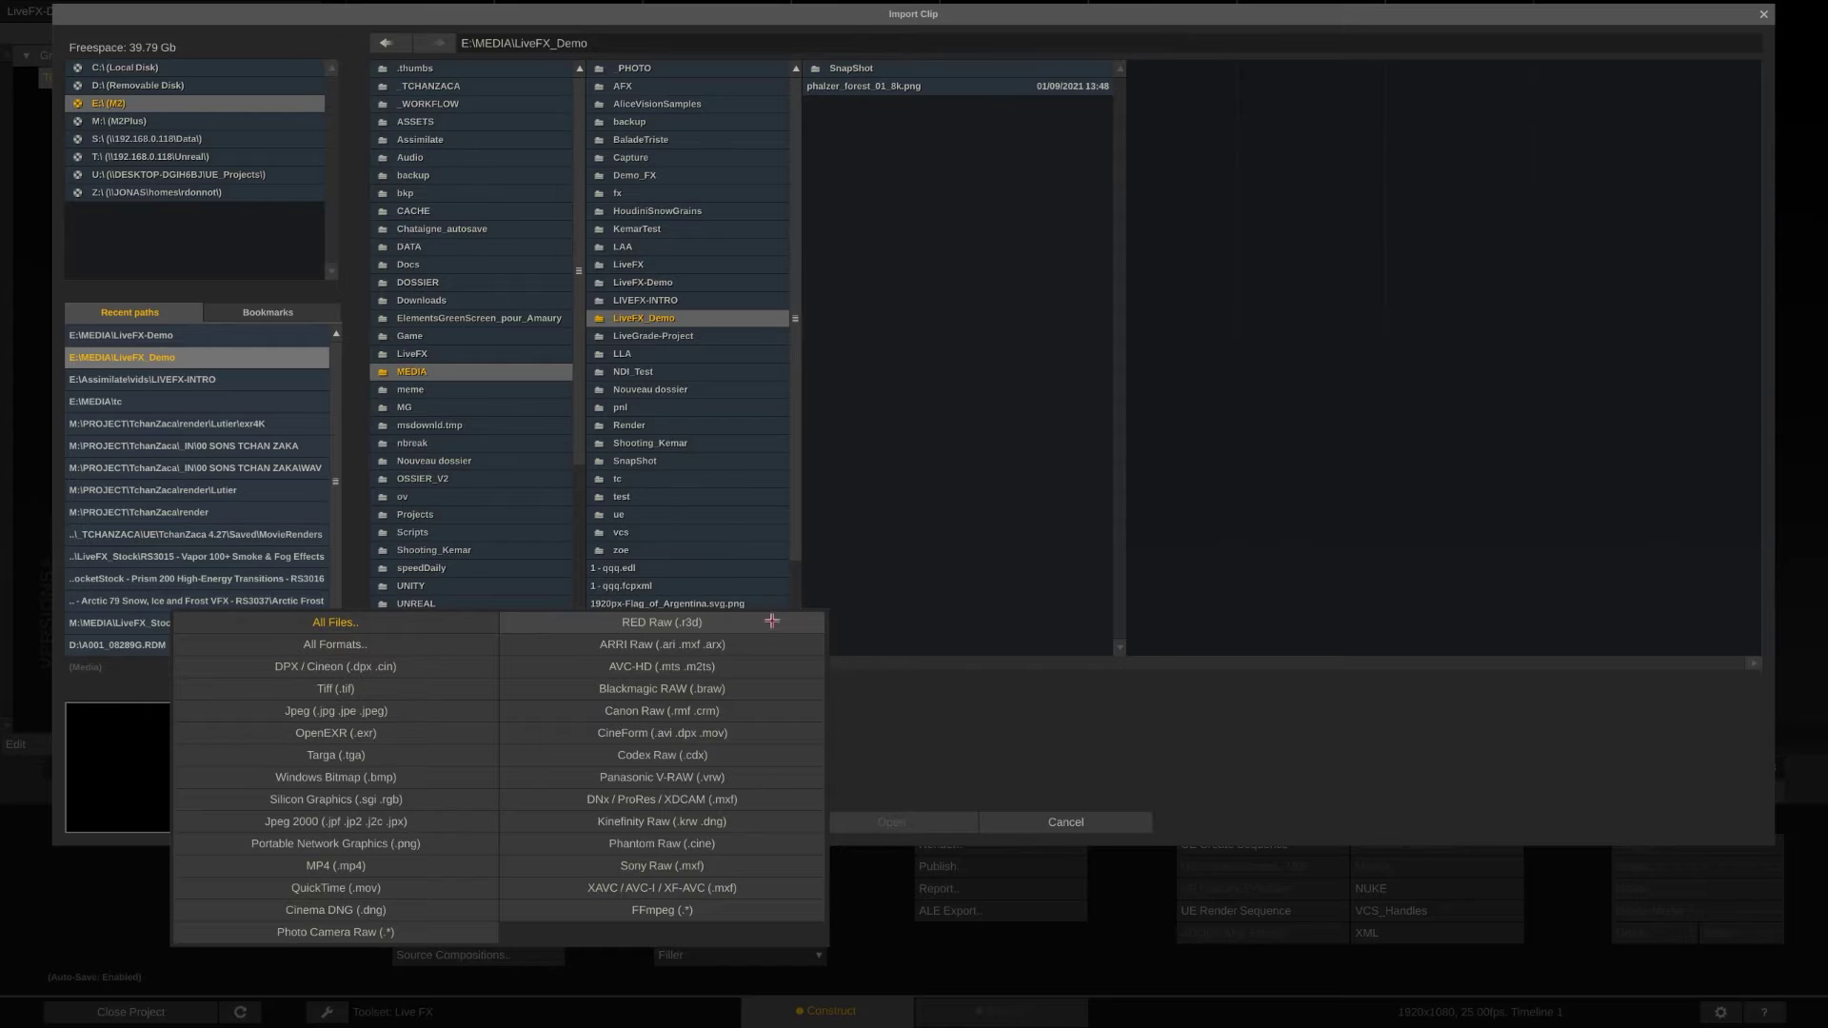
left_click(909, 223)
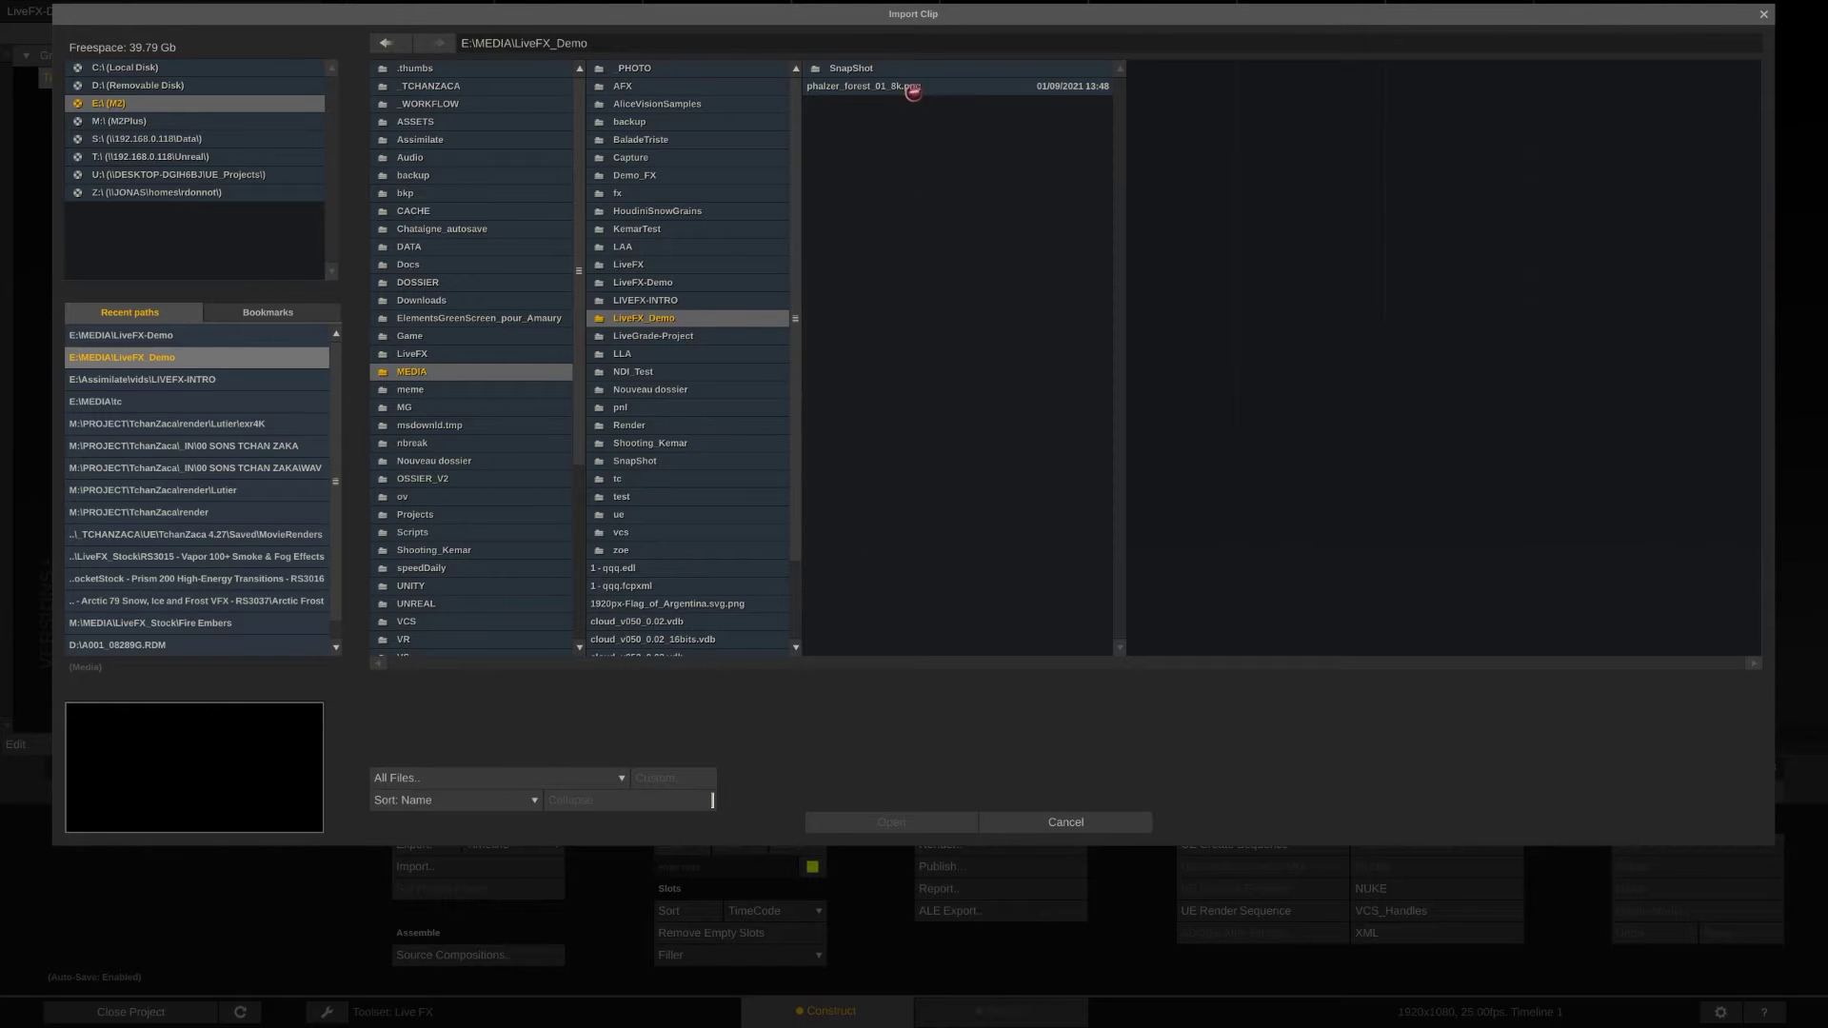
left_click(913, 91)
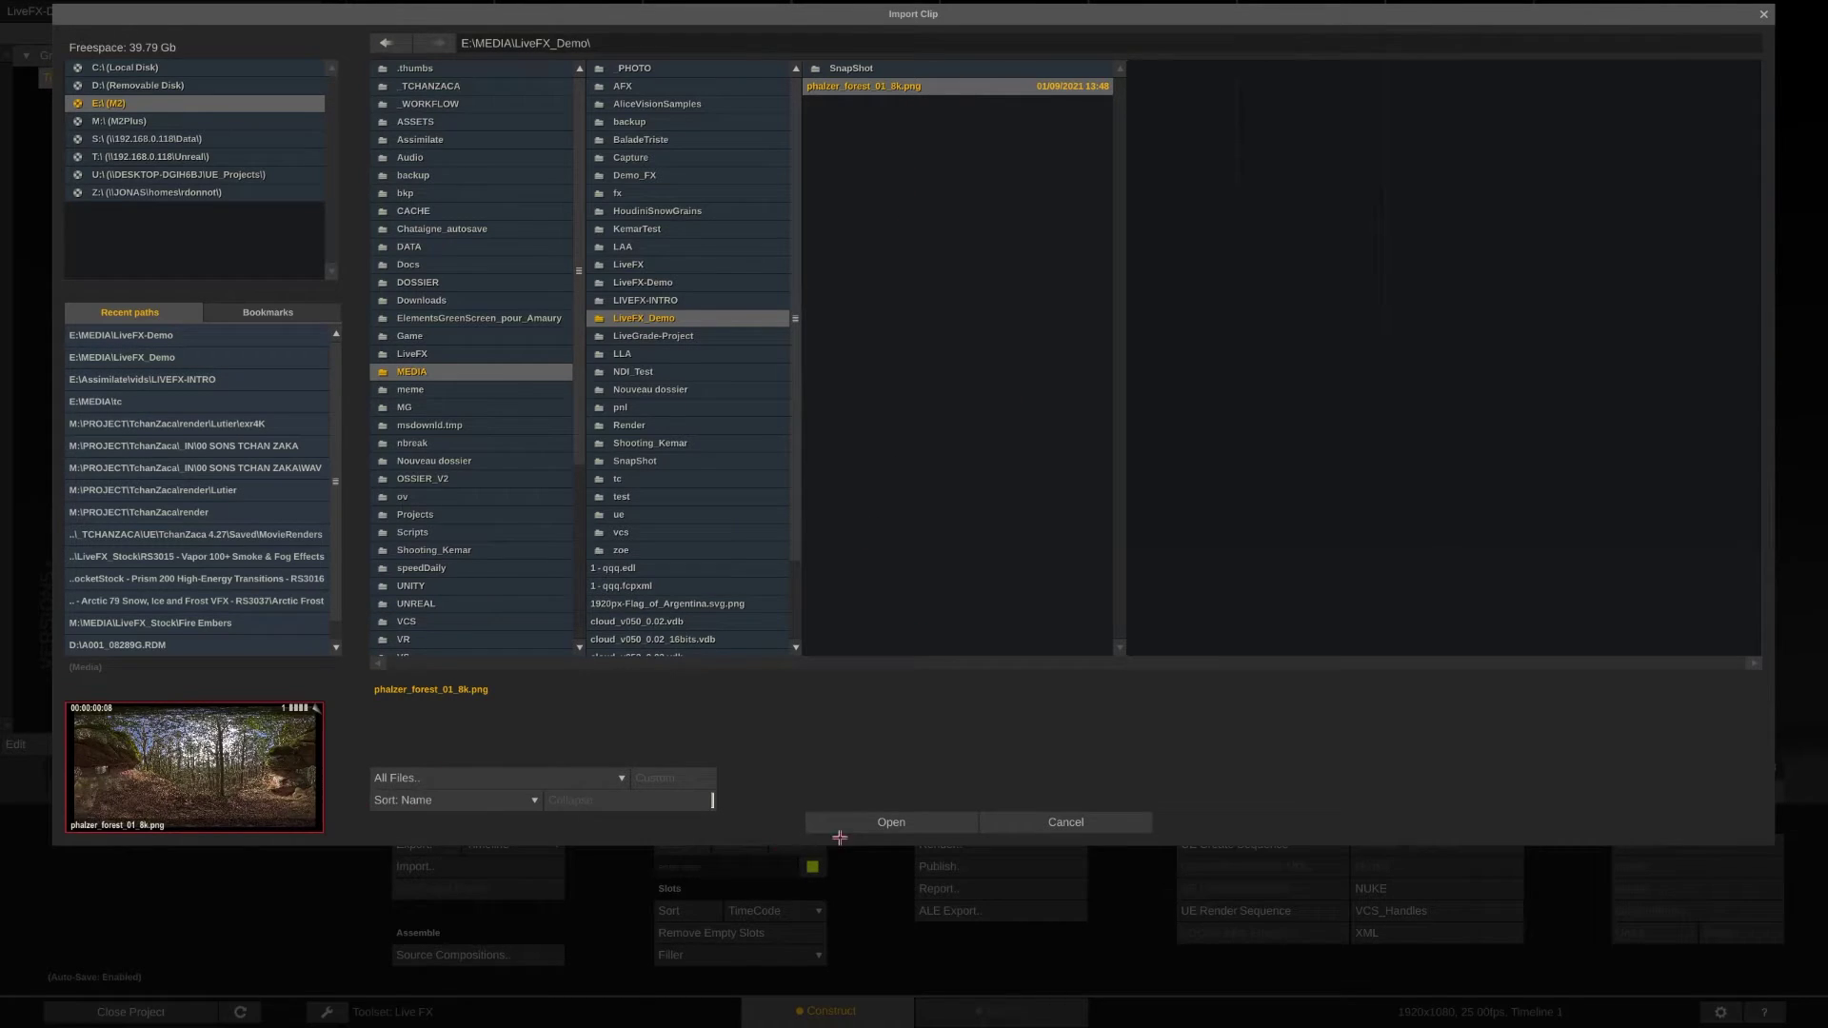
left_click(842, 824)
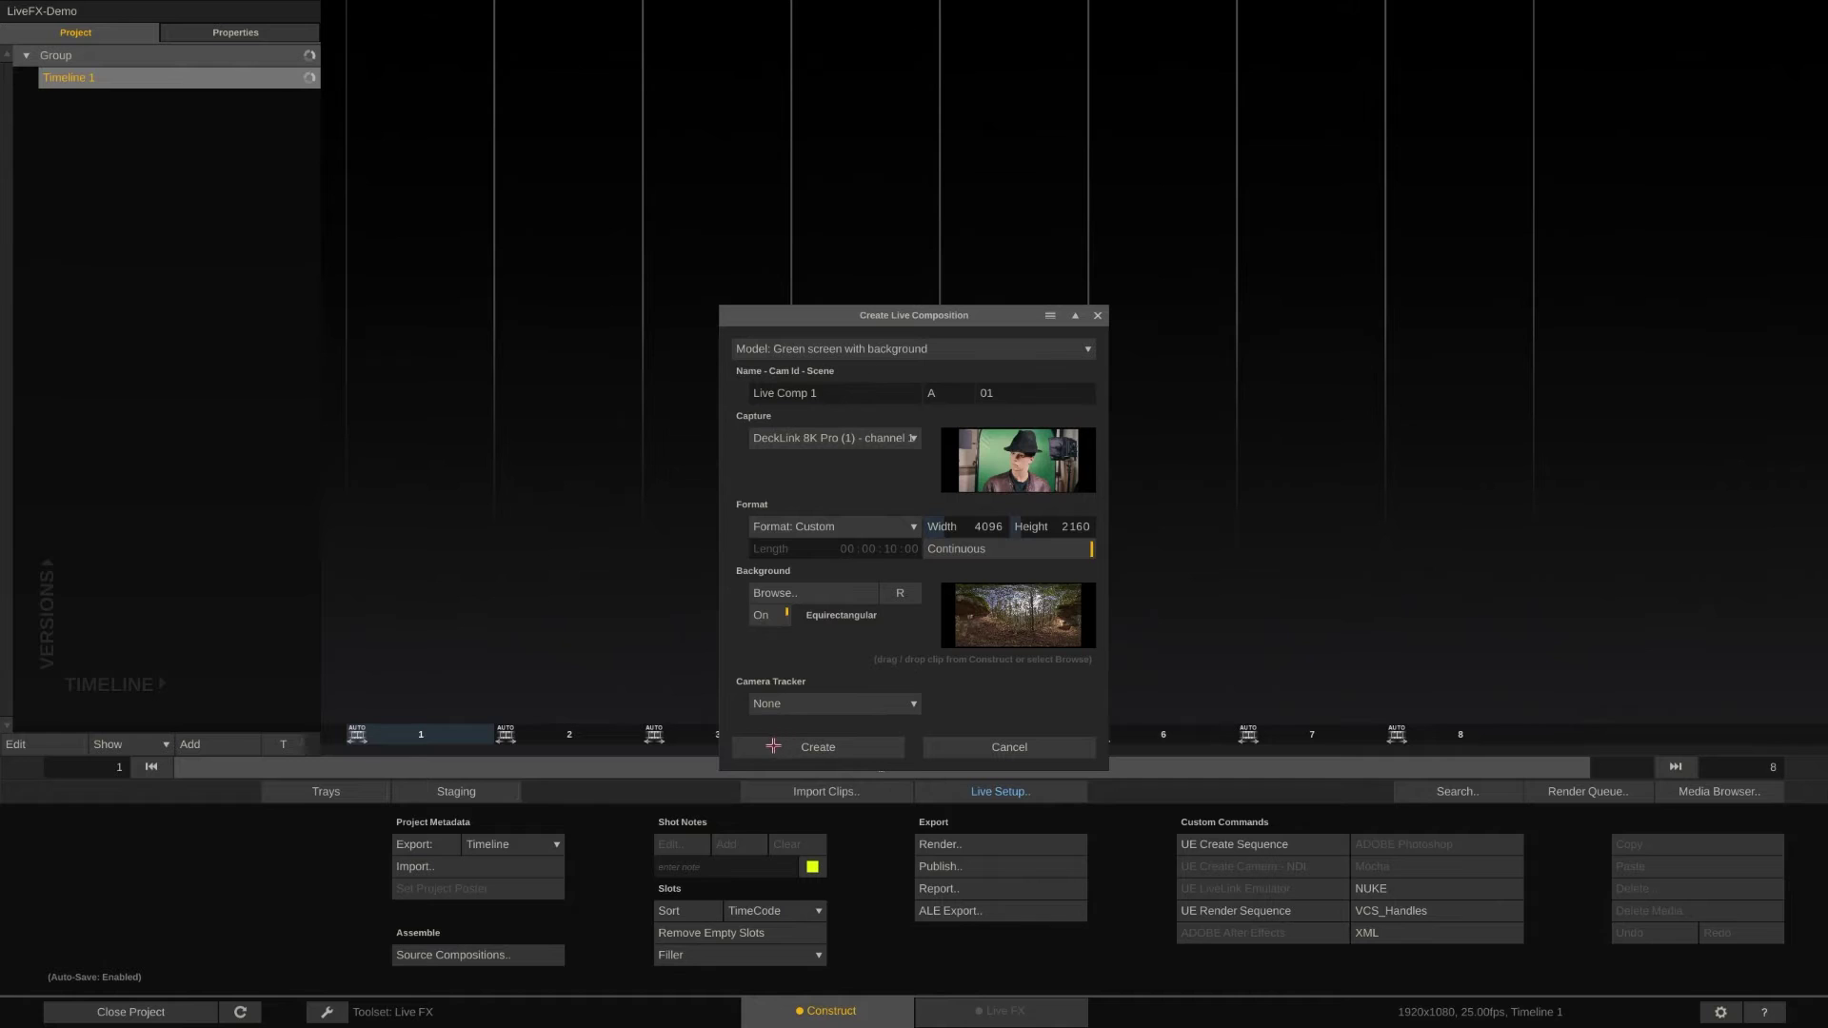
Create the composition, sample the green on the Keyer layer and raise Negative to 1.090 using the matte view.
left_click(773, 747)
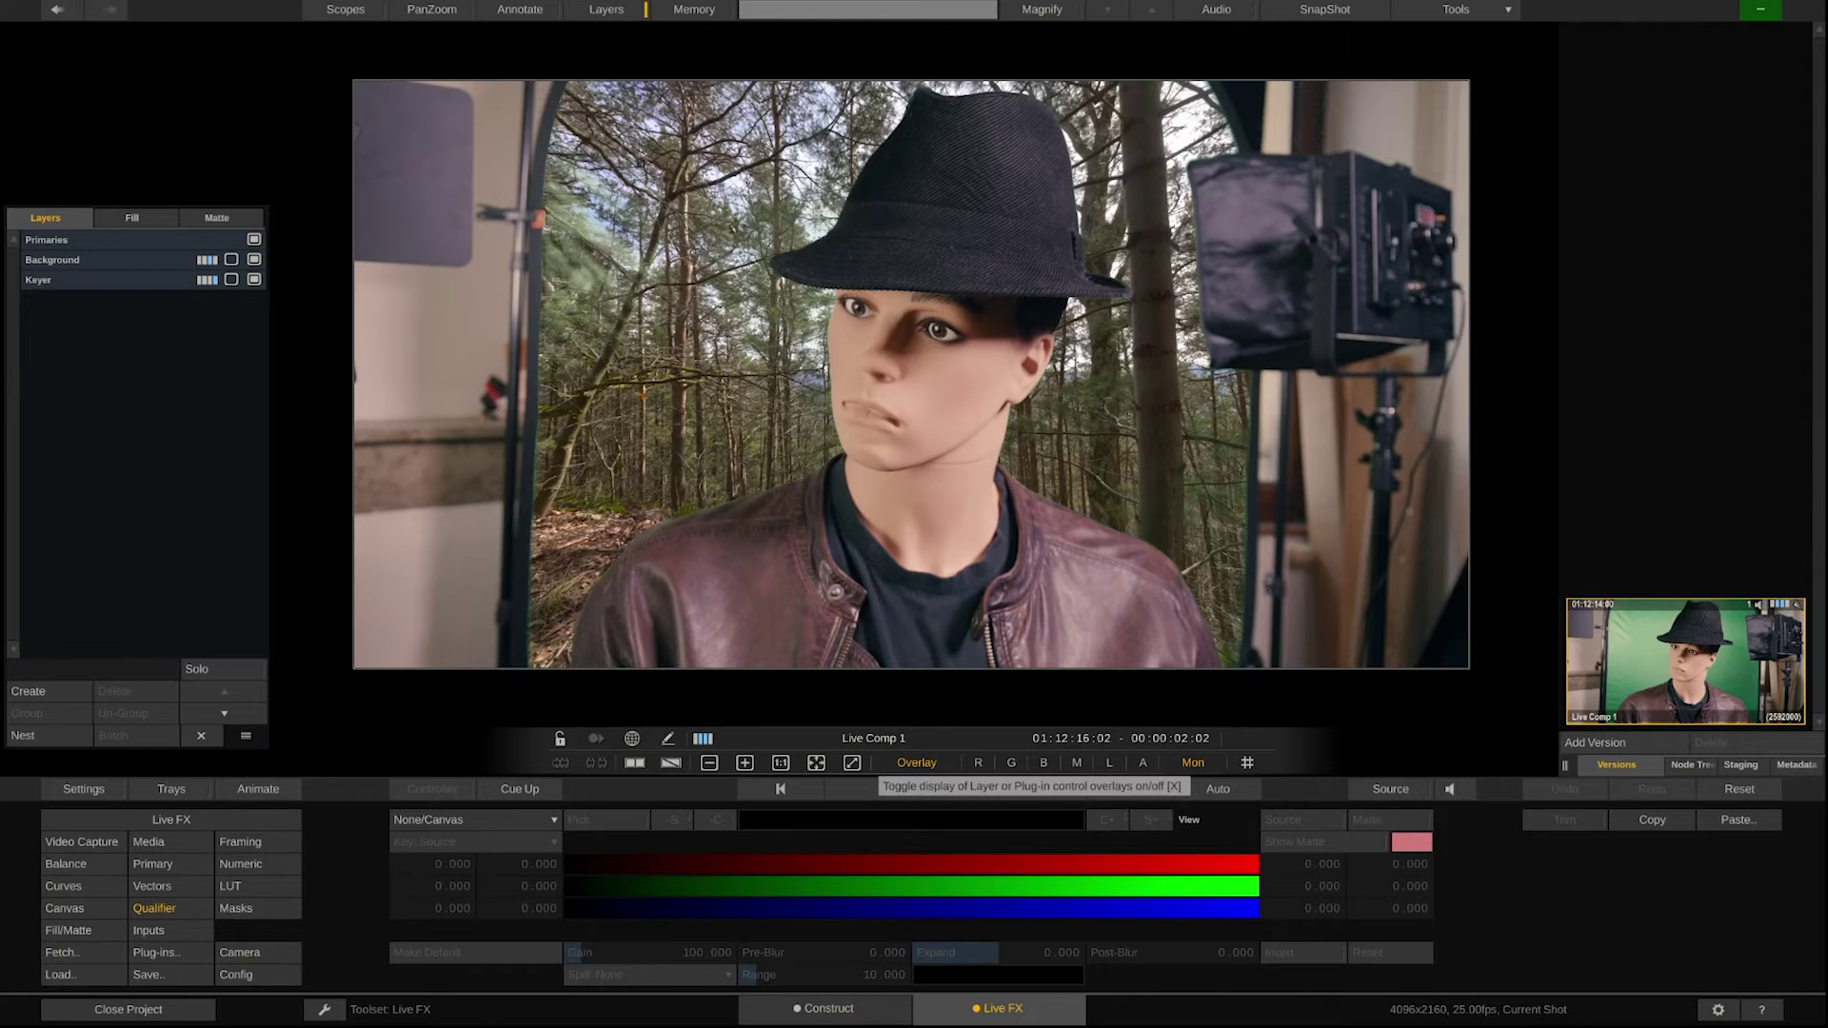
left_click(151, 283)
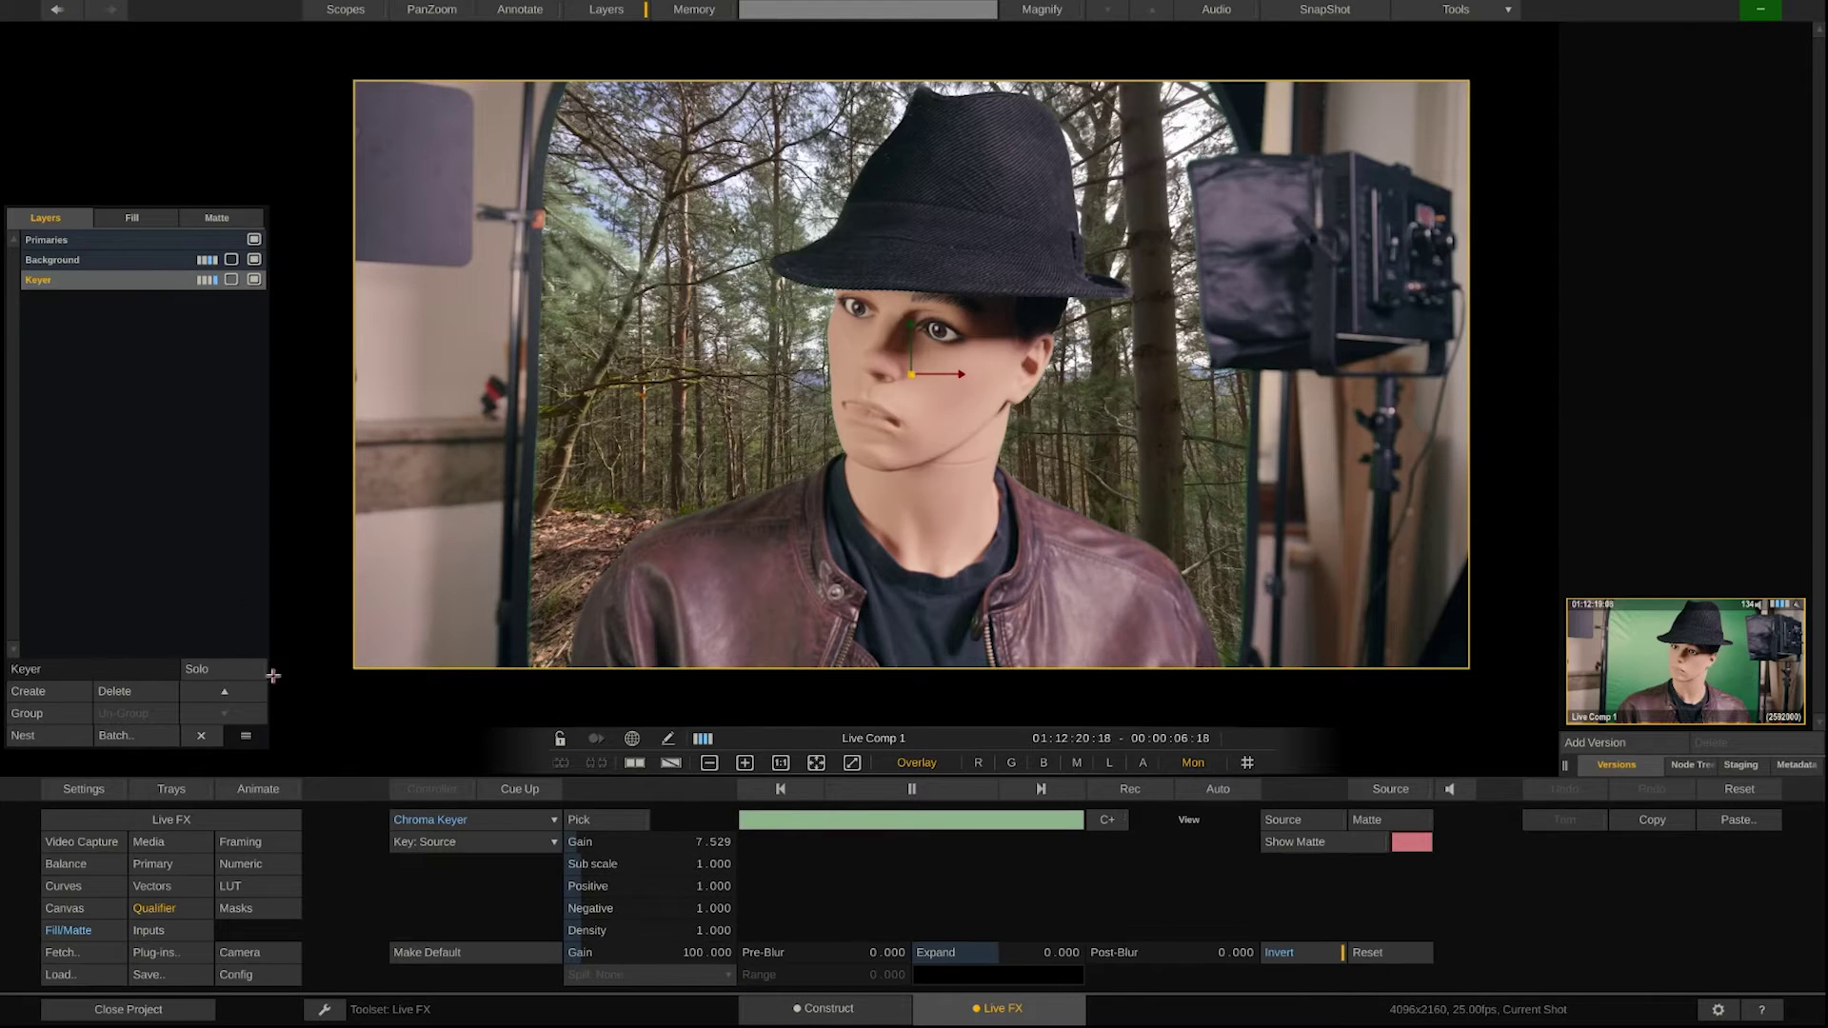
left_click(609, 820)
left_click(786, 359)
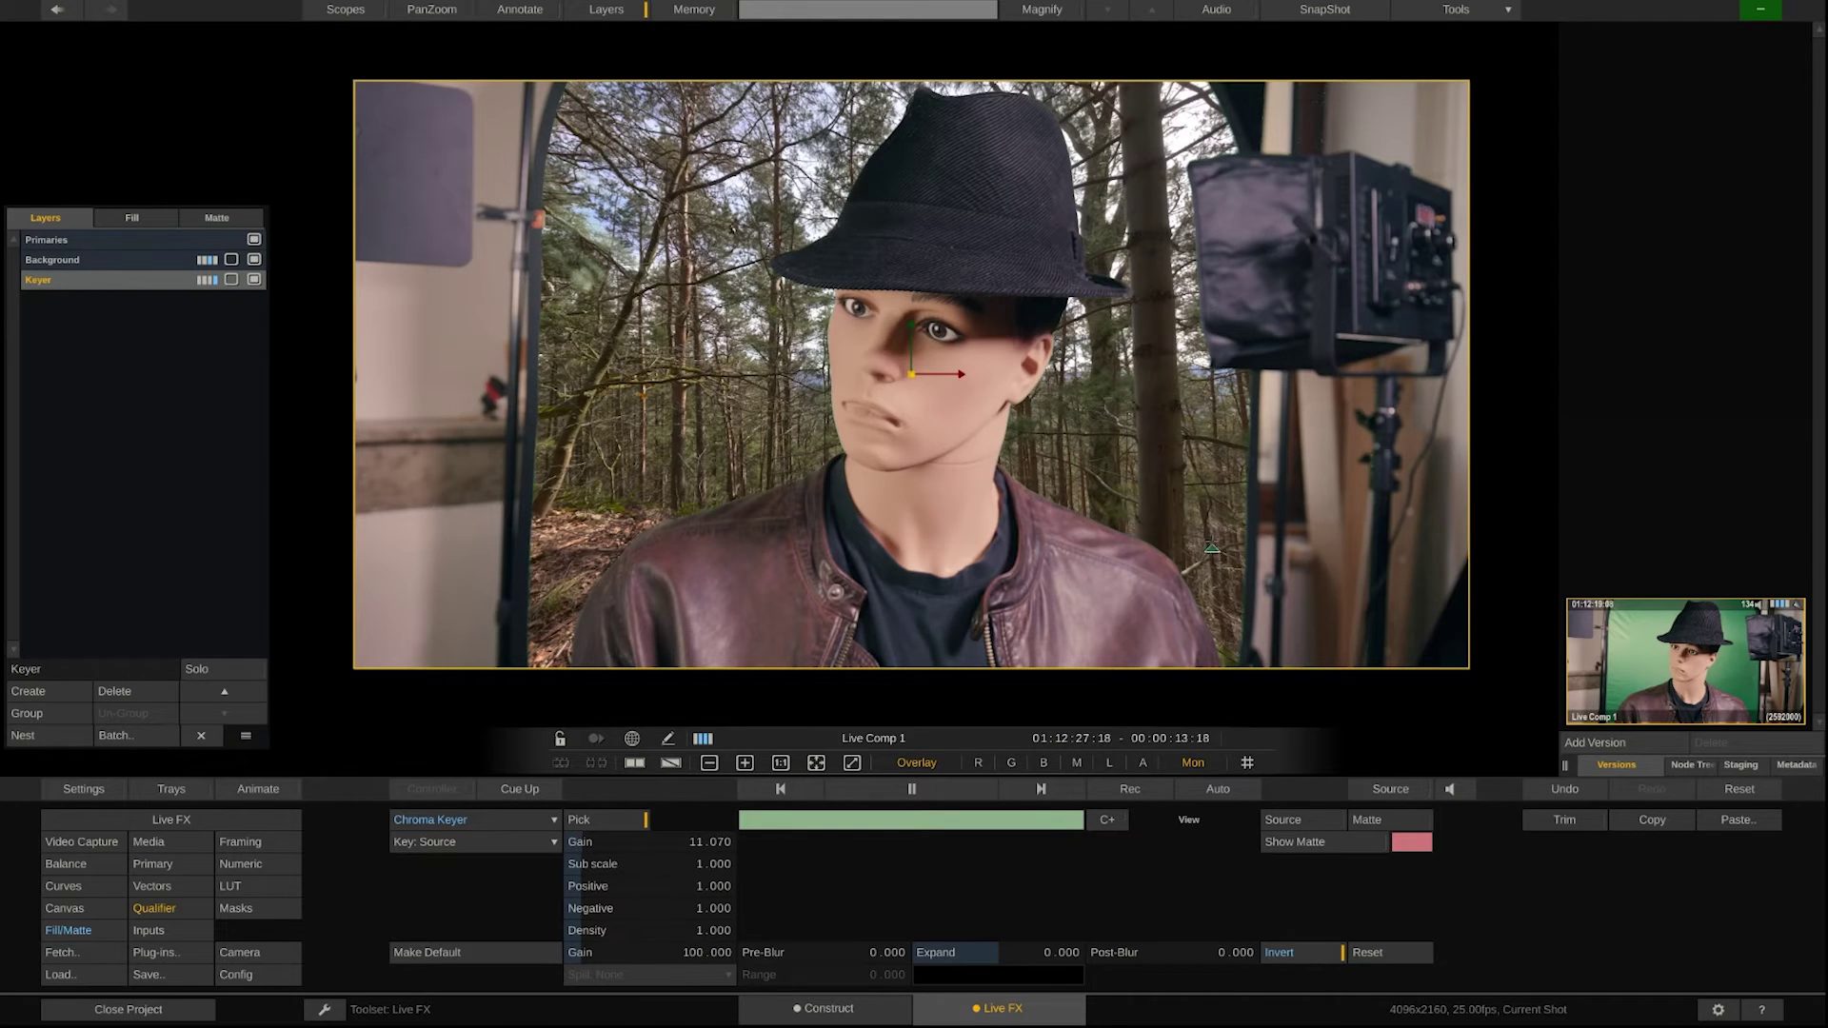
left_click(1336, 842)
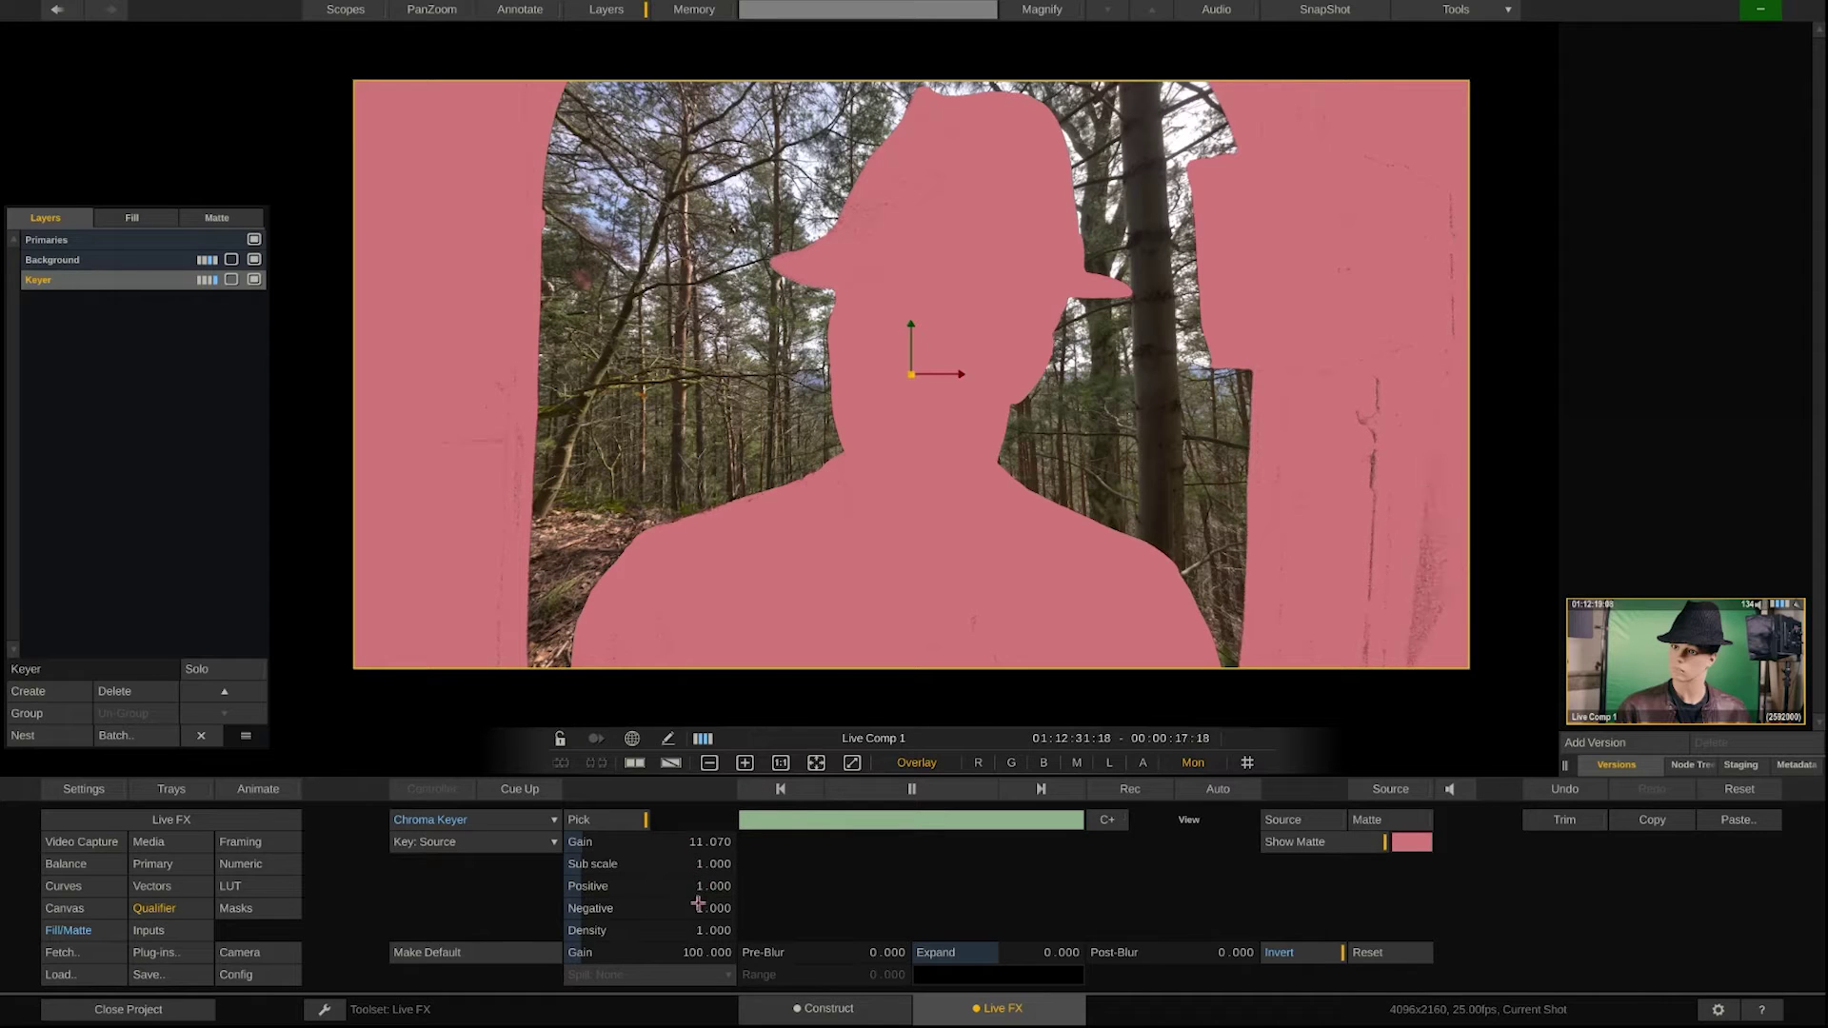
left_click_drag(697, 902, 740, 877)
left_click(1328, 842)
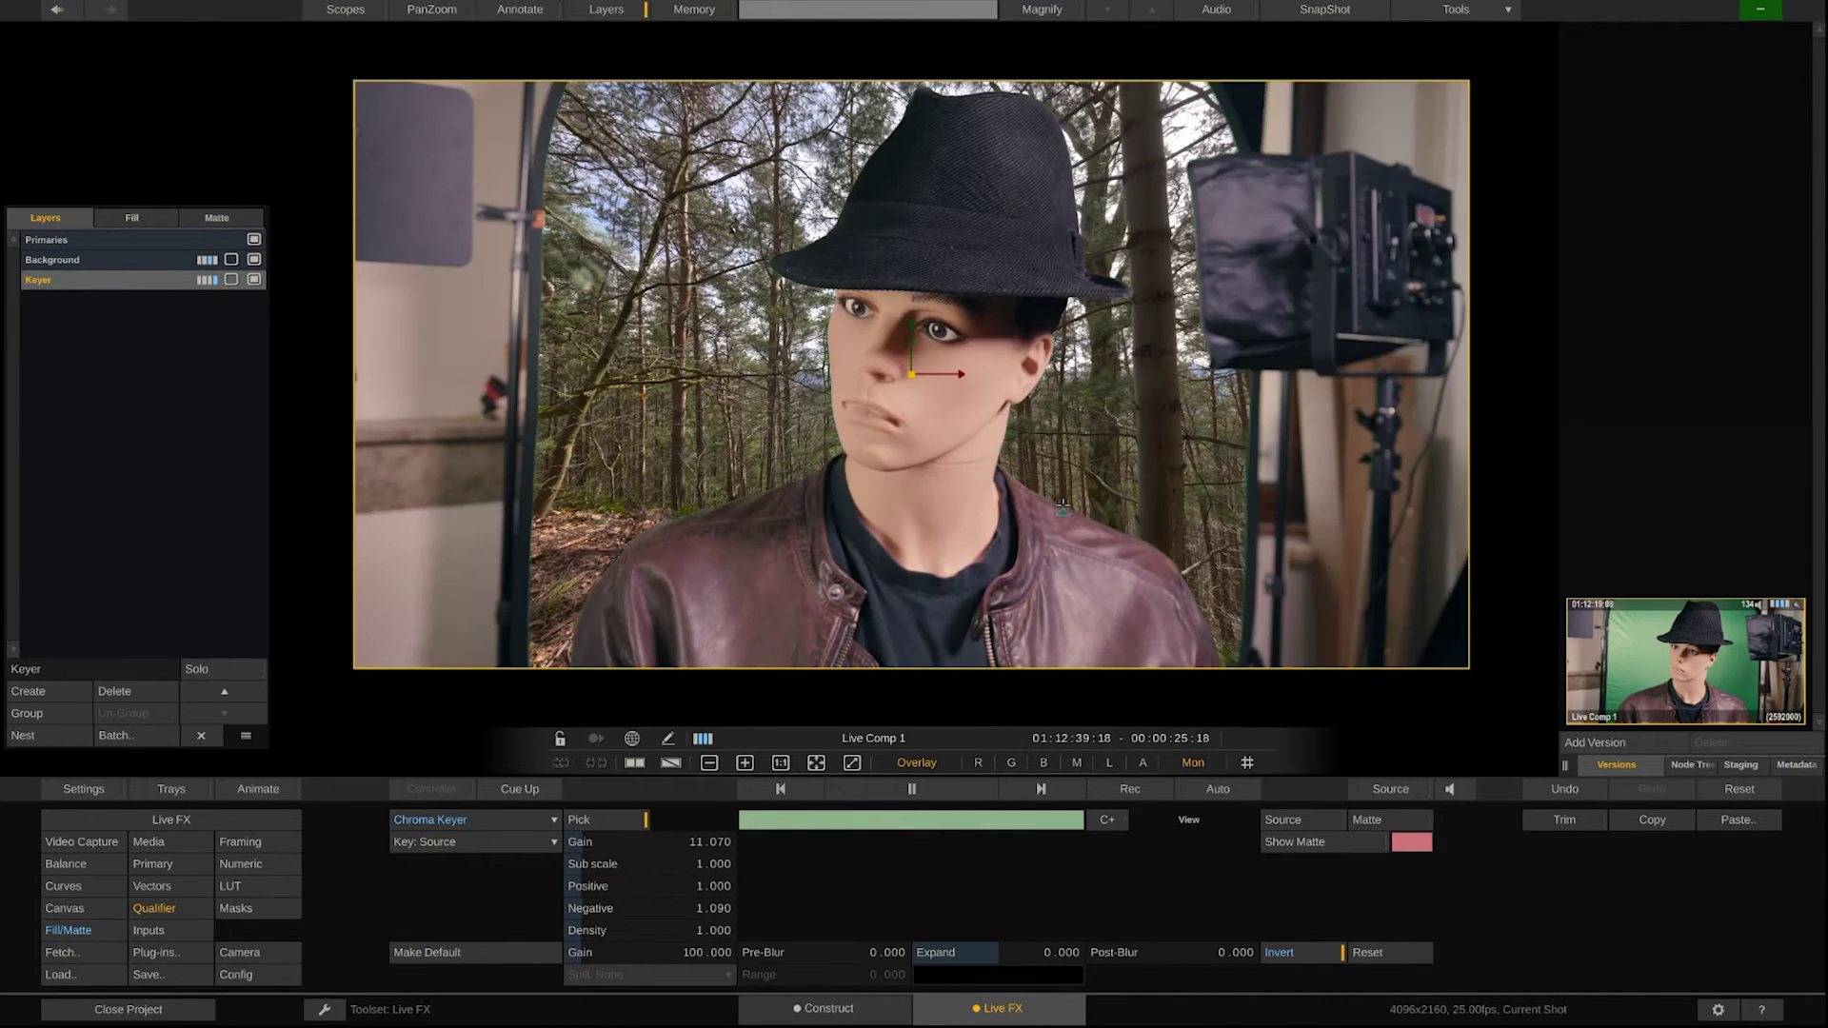
Crop the Keyer layer's left and right sides inward in Canvas.
left_click(96, 911)
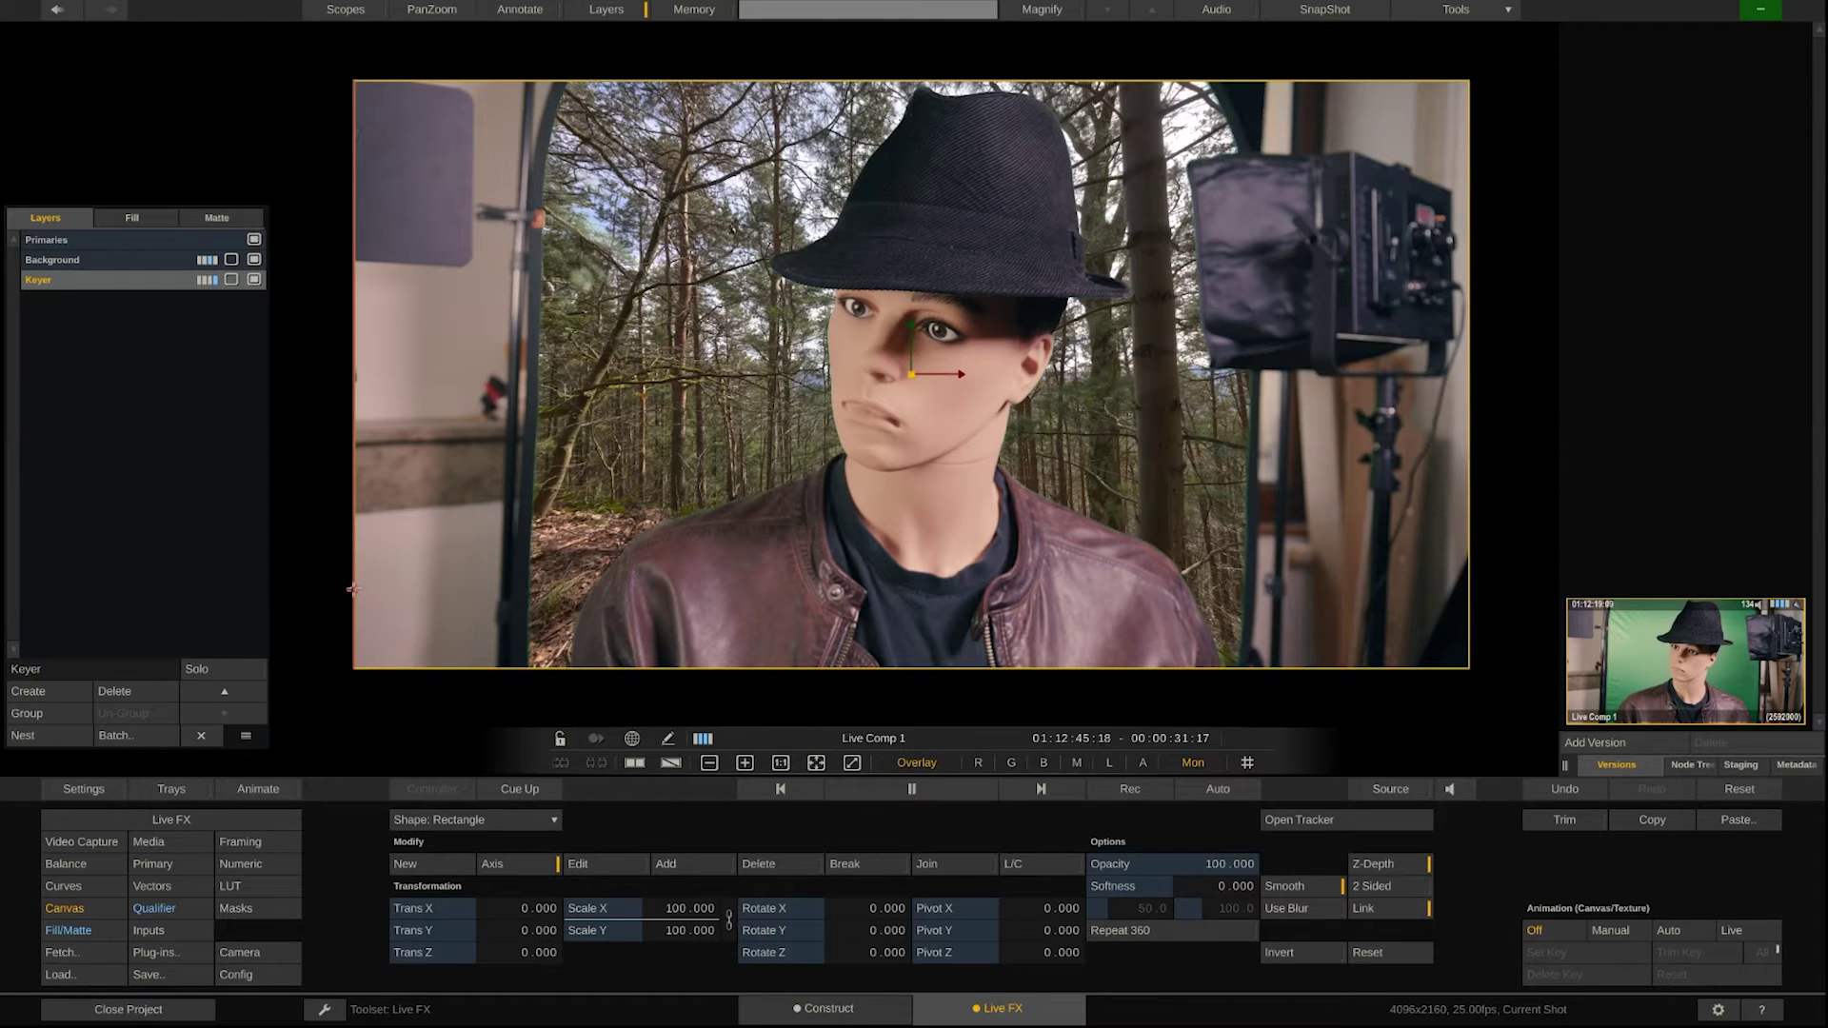
left_click_drag(352, 588, 538, 614)
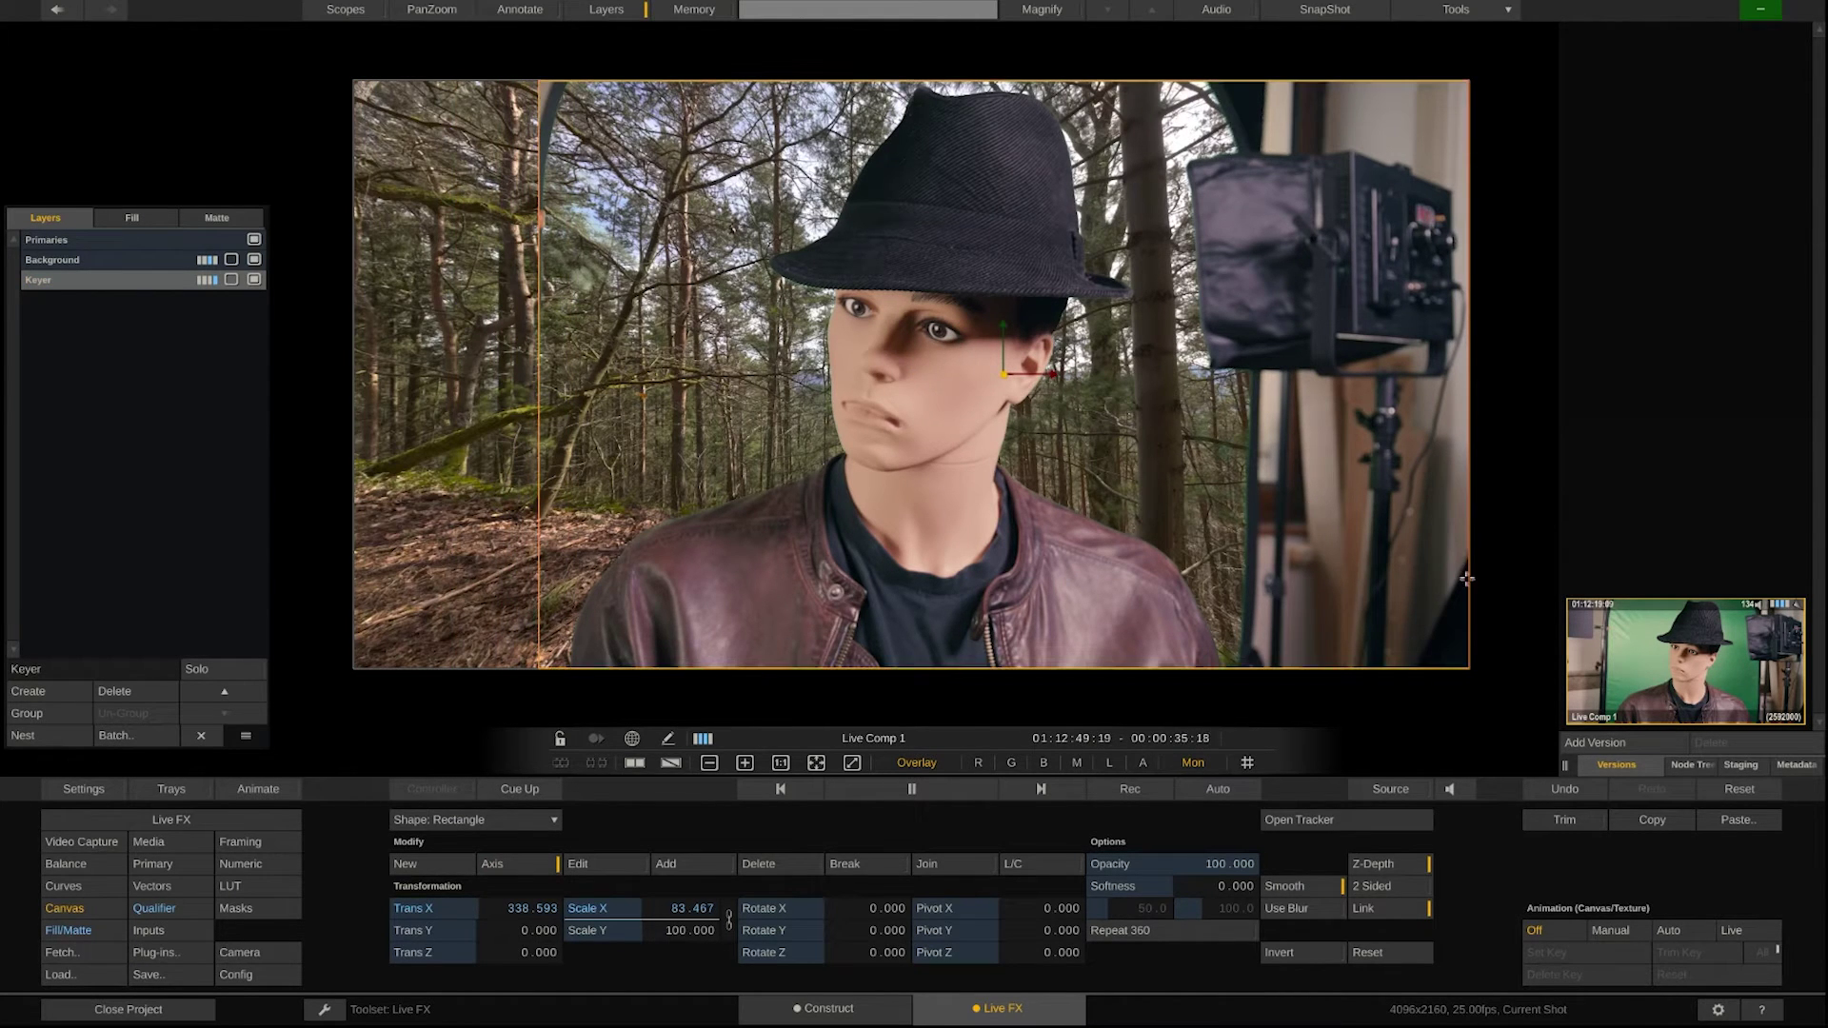
left_click_drag(1466, 578, 1242, 590)
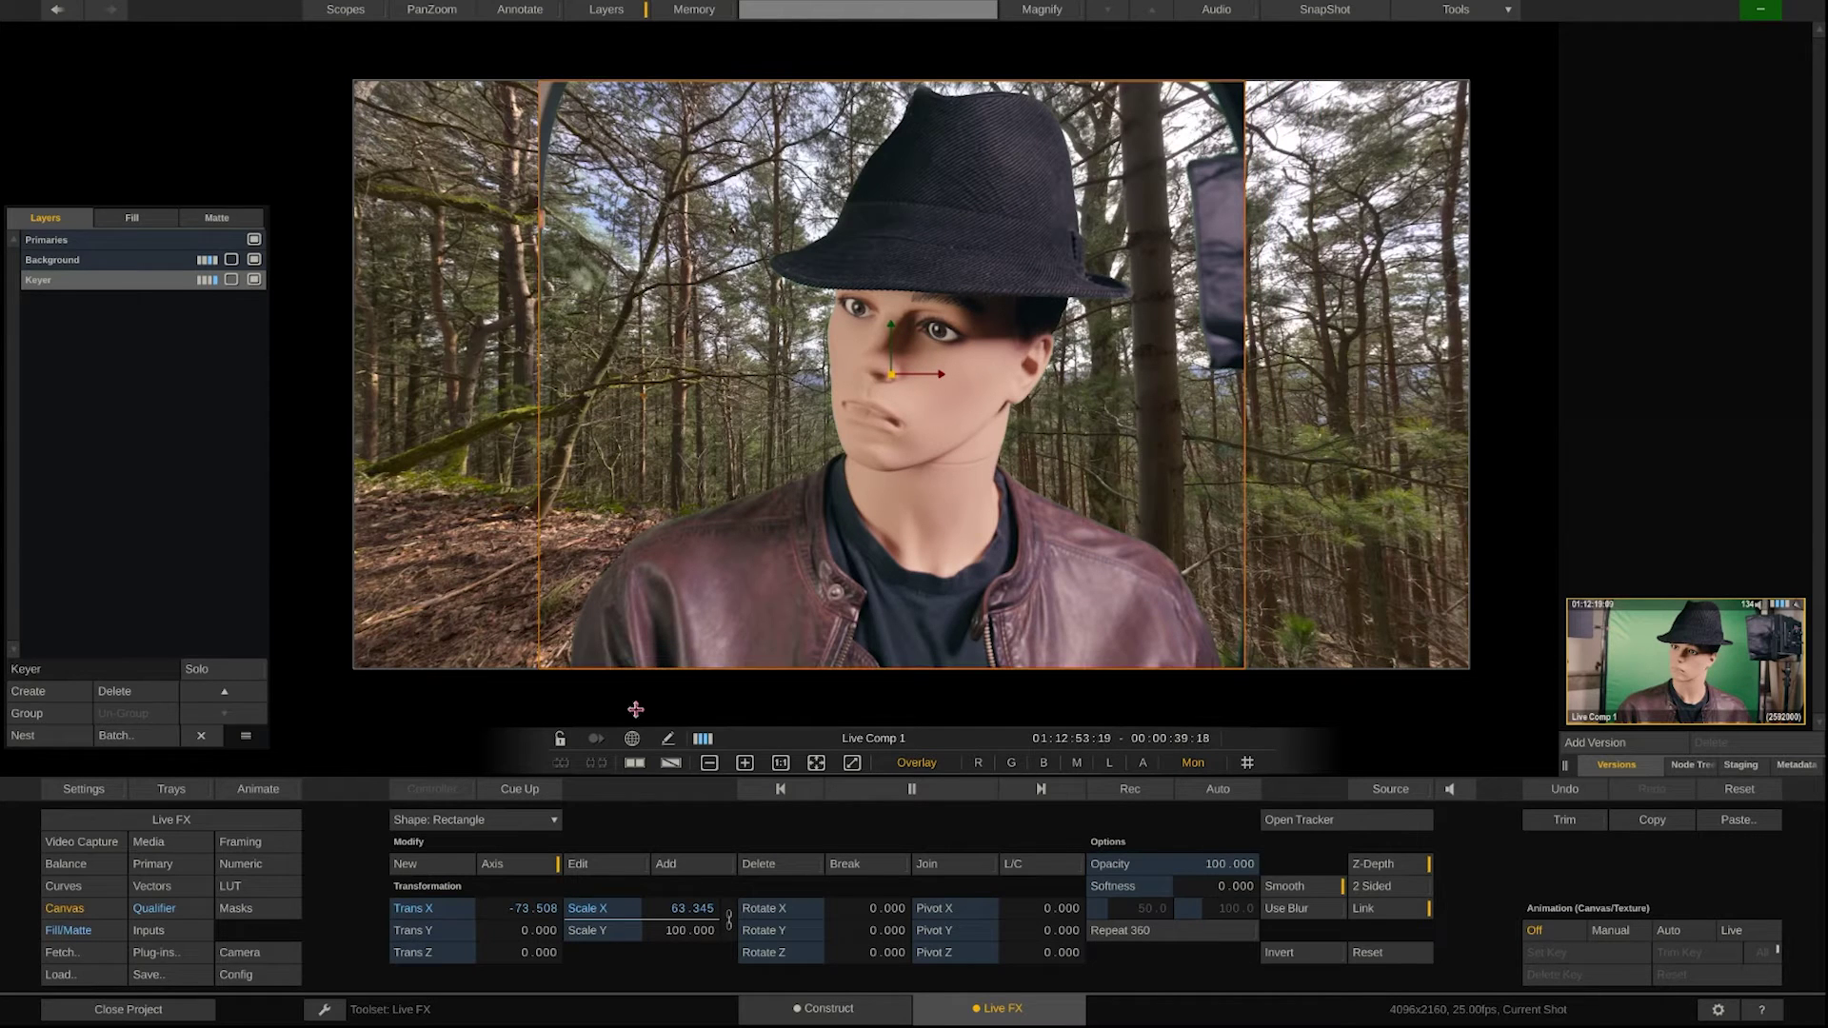
Slant the keyer's sides by moving both top corners inward and nudging the bottom-right corner.
left_click(601, 863)
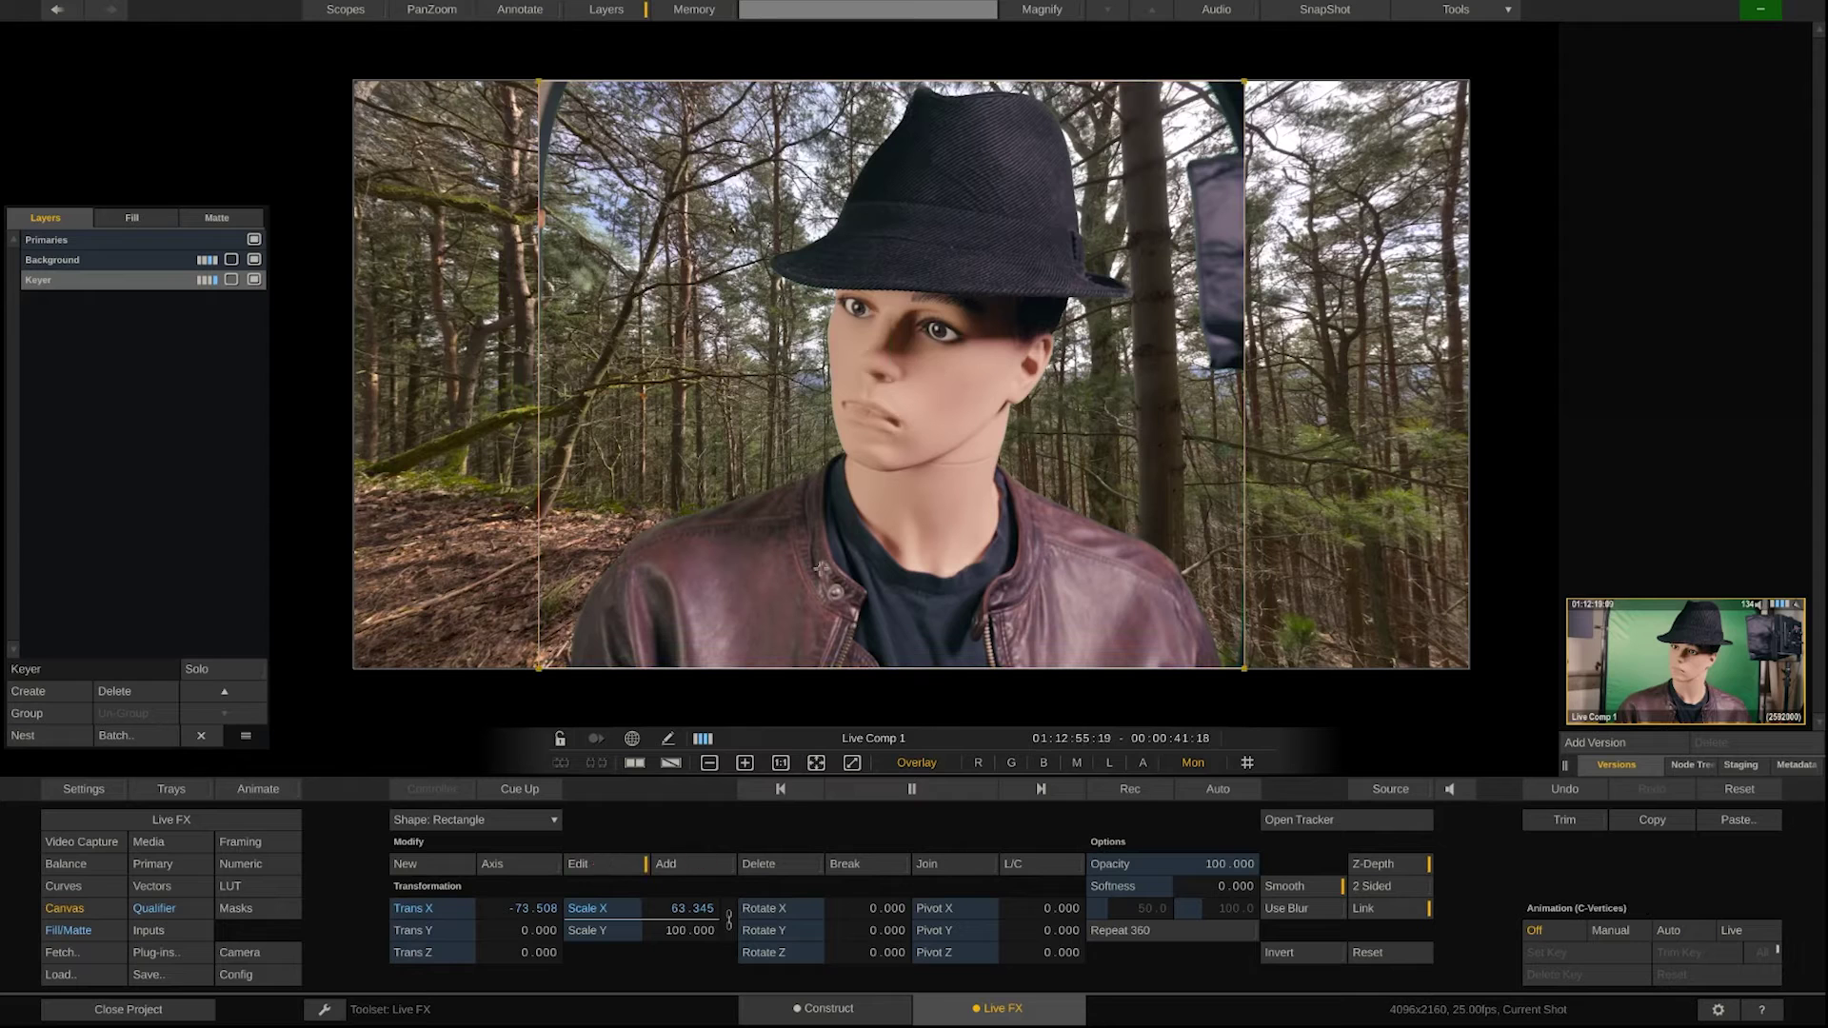
left_click_drag(539, 81, 609, 81)
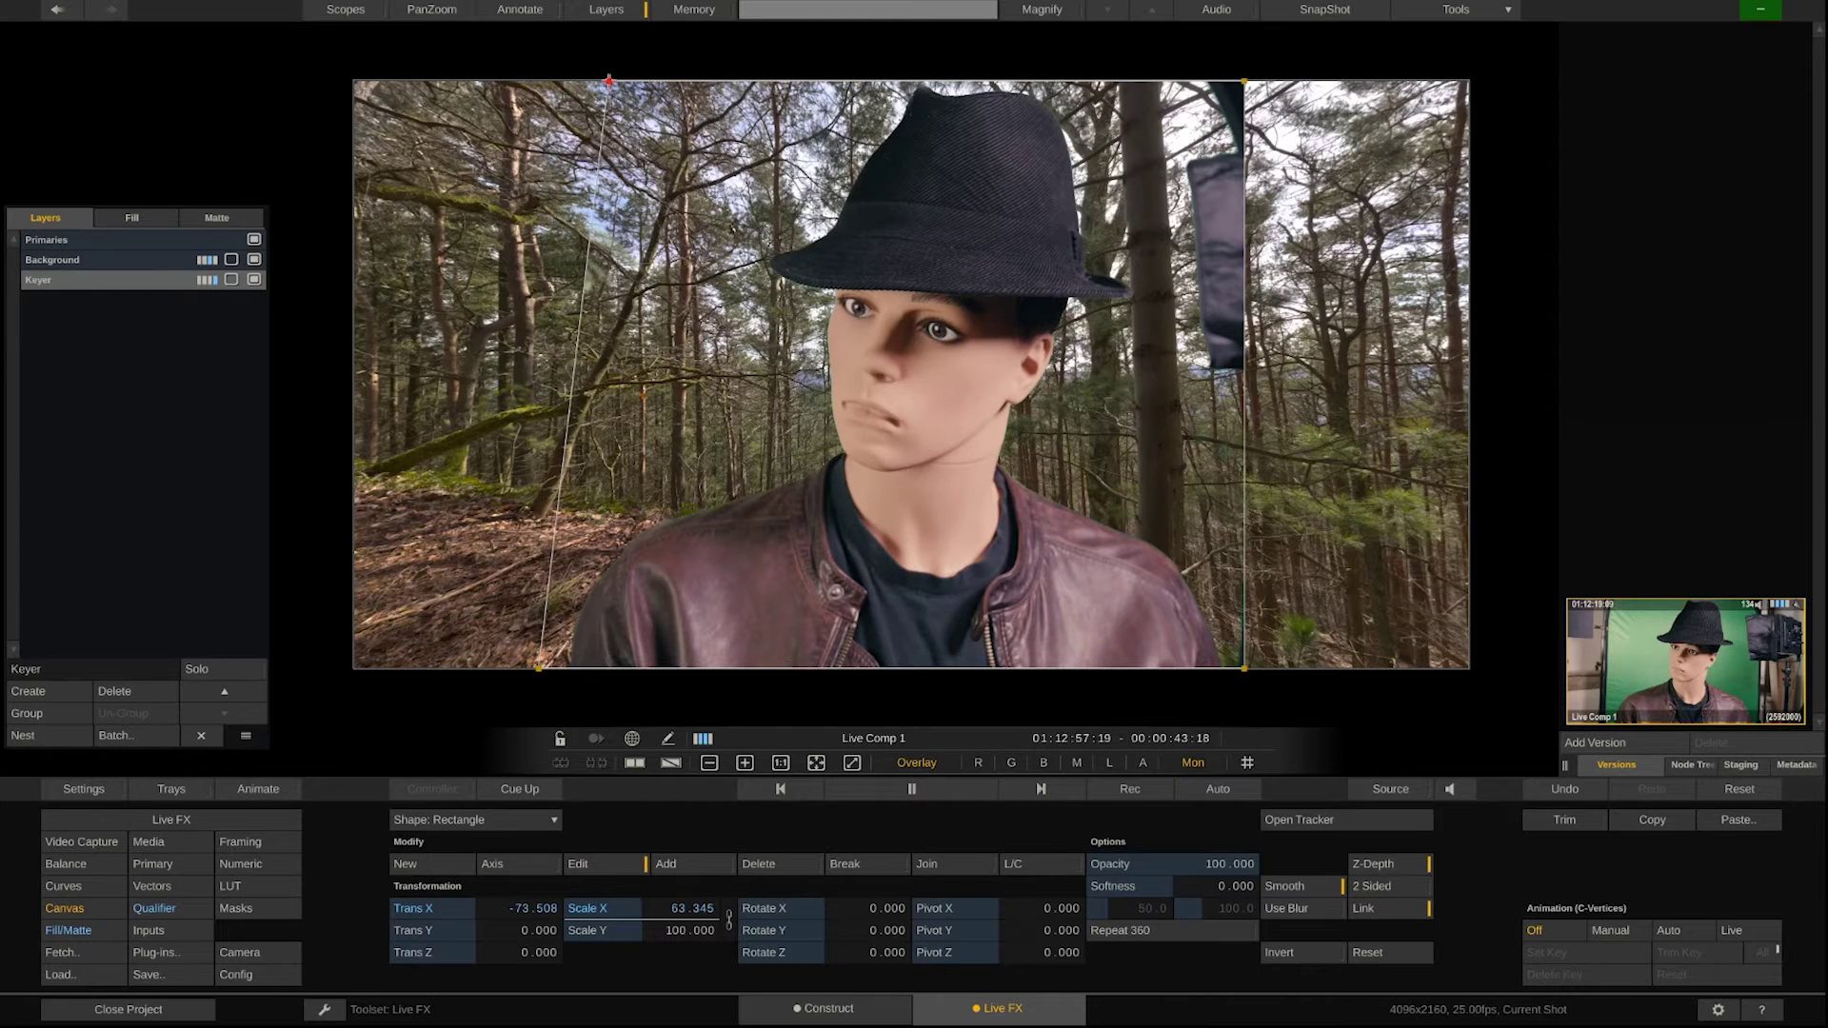
left_click_drag(1245, 81, 1161, 77)
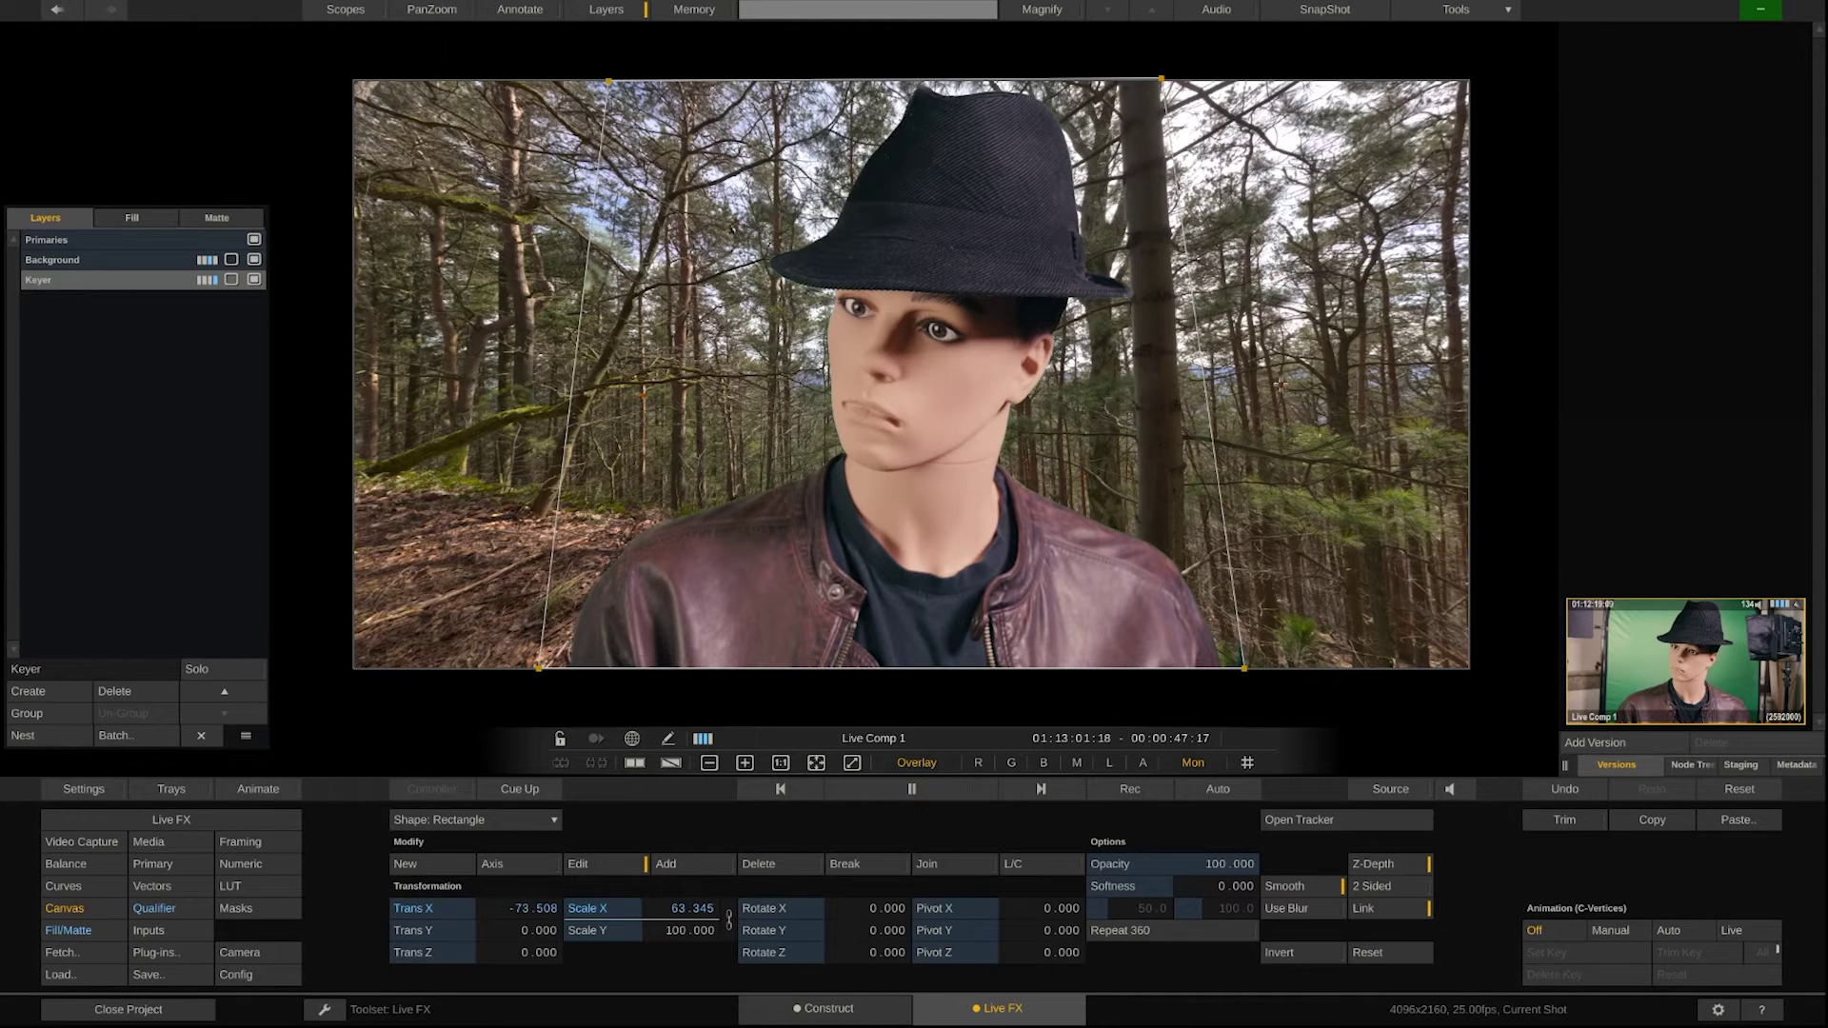
left_click_drag(1243, 667, 1235, 673)
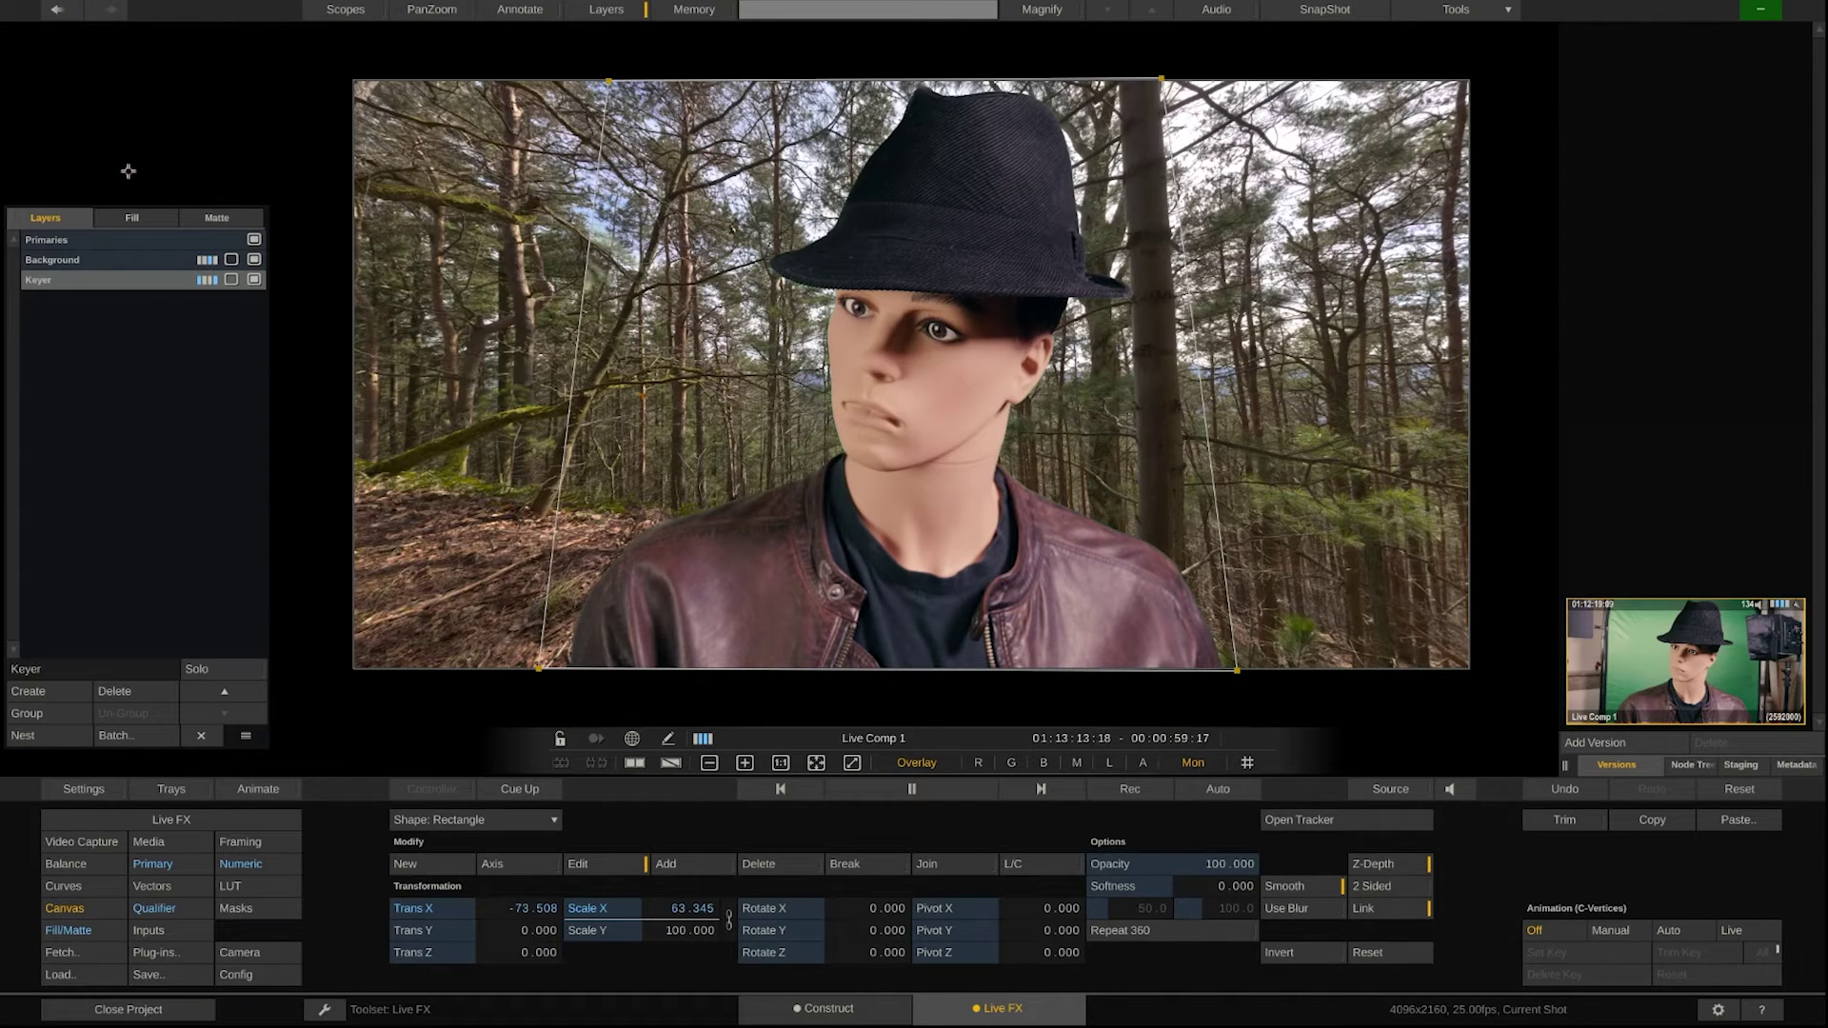
Apply Eq->2D Trans to the Background layer, keeping Yaw, Pitch, Roll at 0.00 and FOV 90.0.
left_click(152, 260)
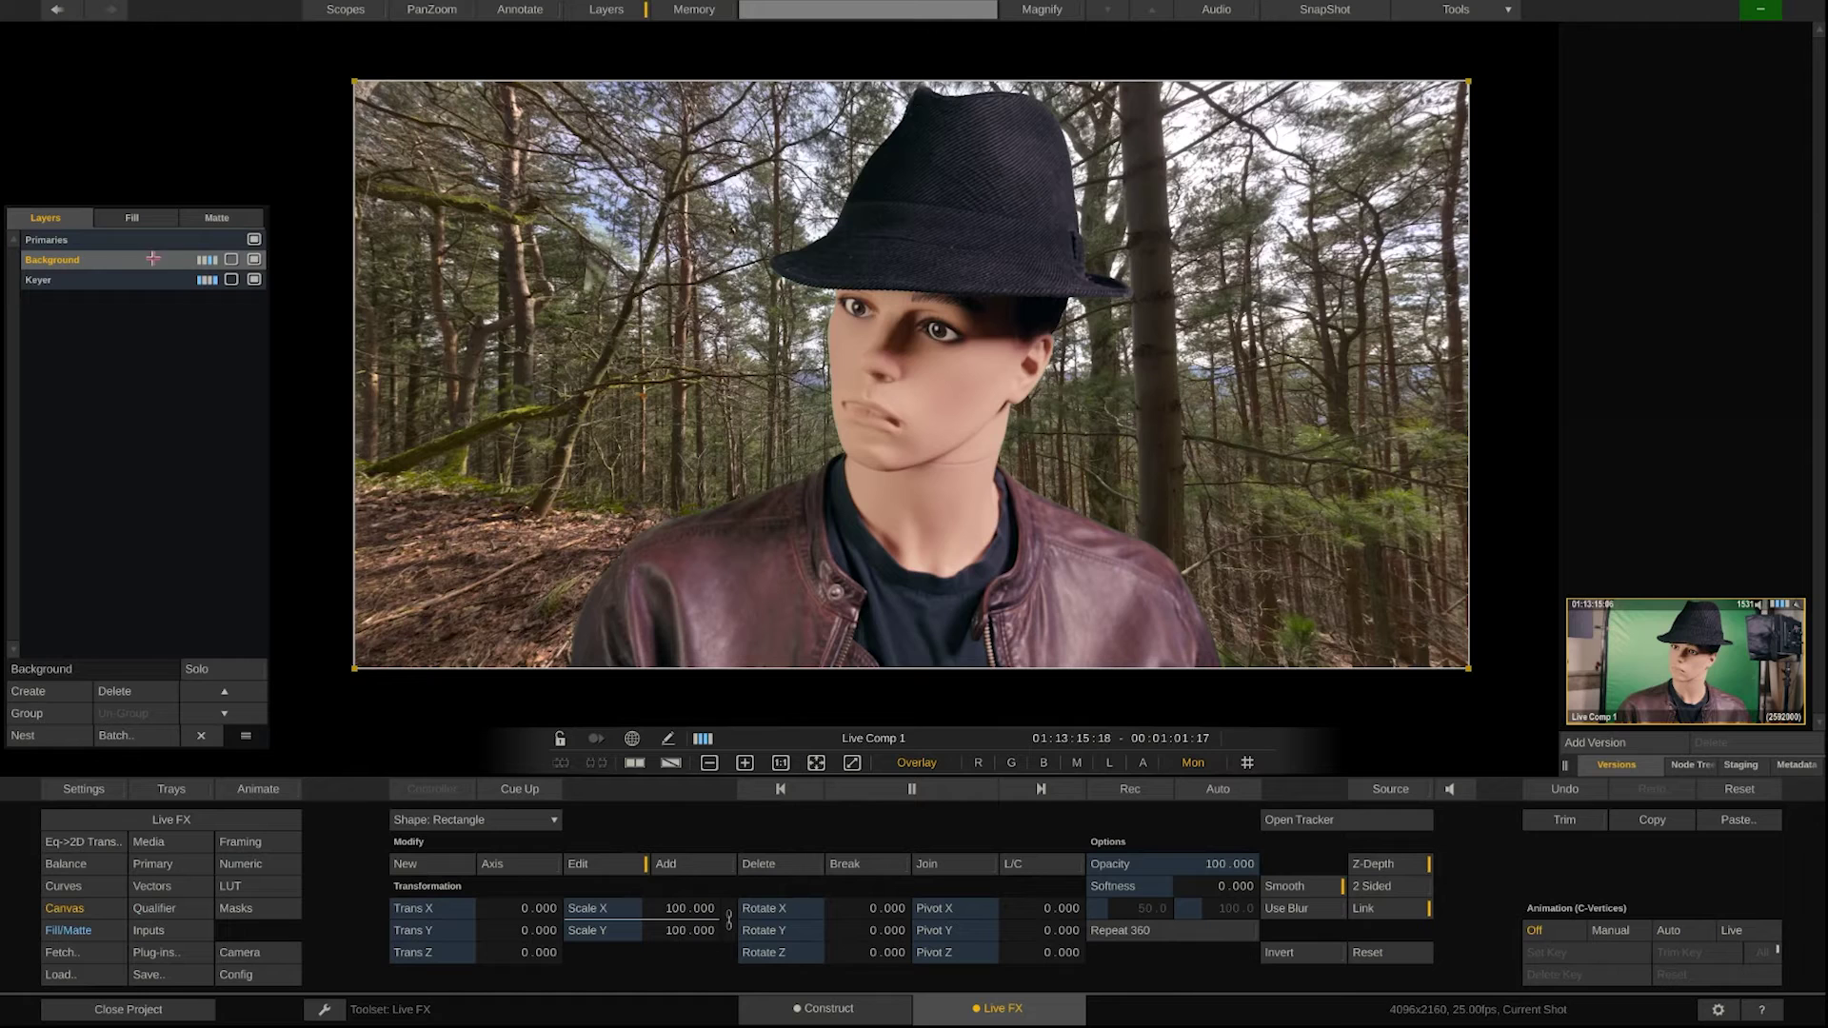
left_click(105, 841)
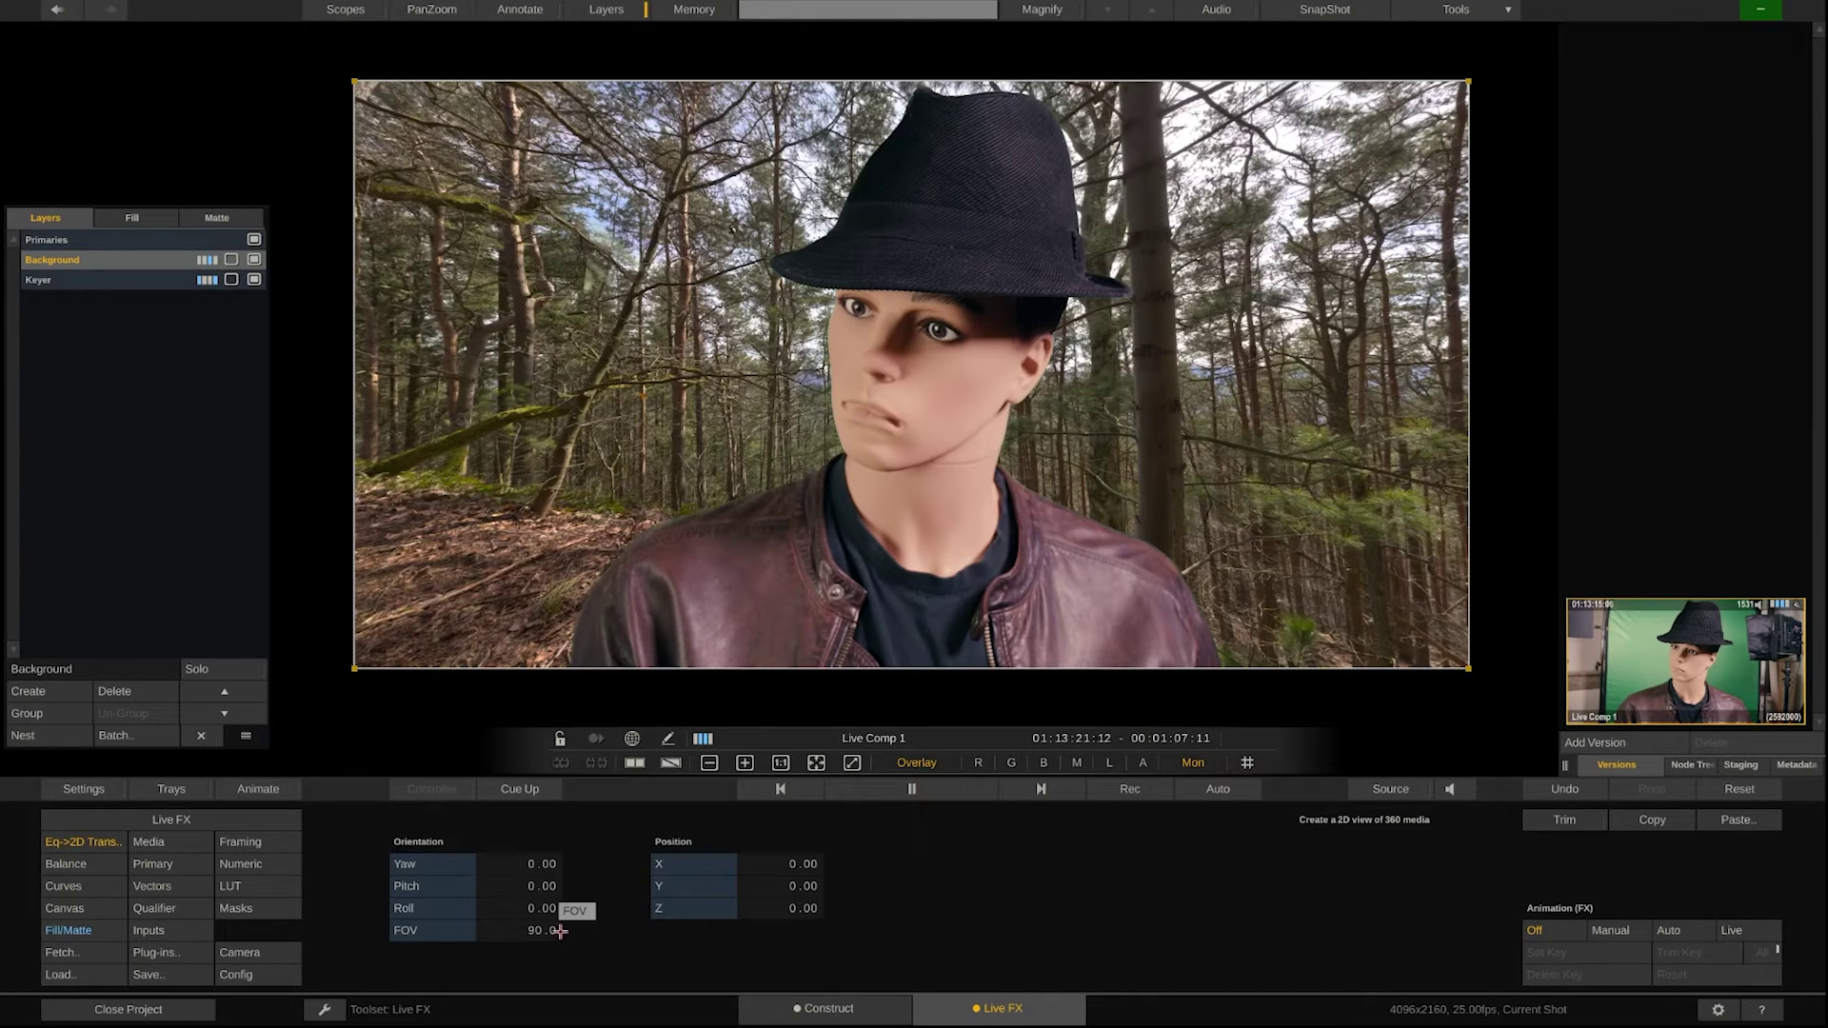
From the Live FX setup, go to Live Links and select OSC Source.
left_click(278, 821)
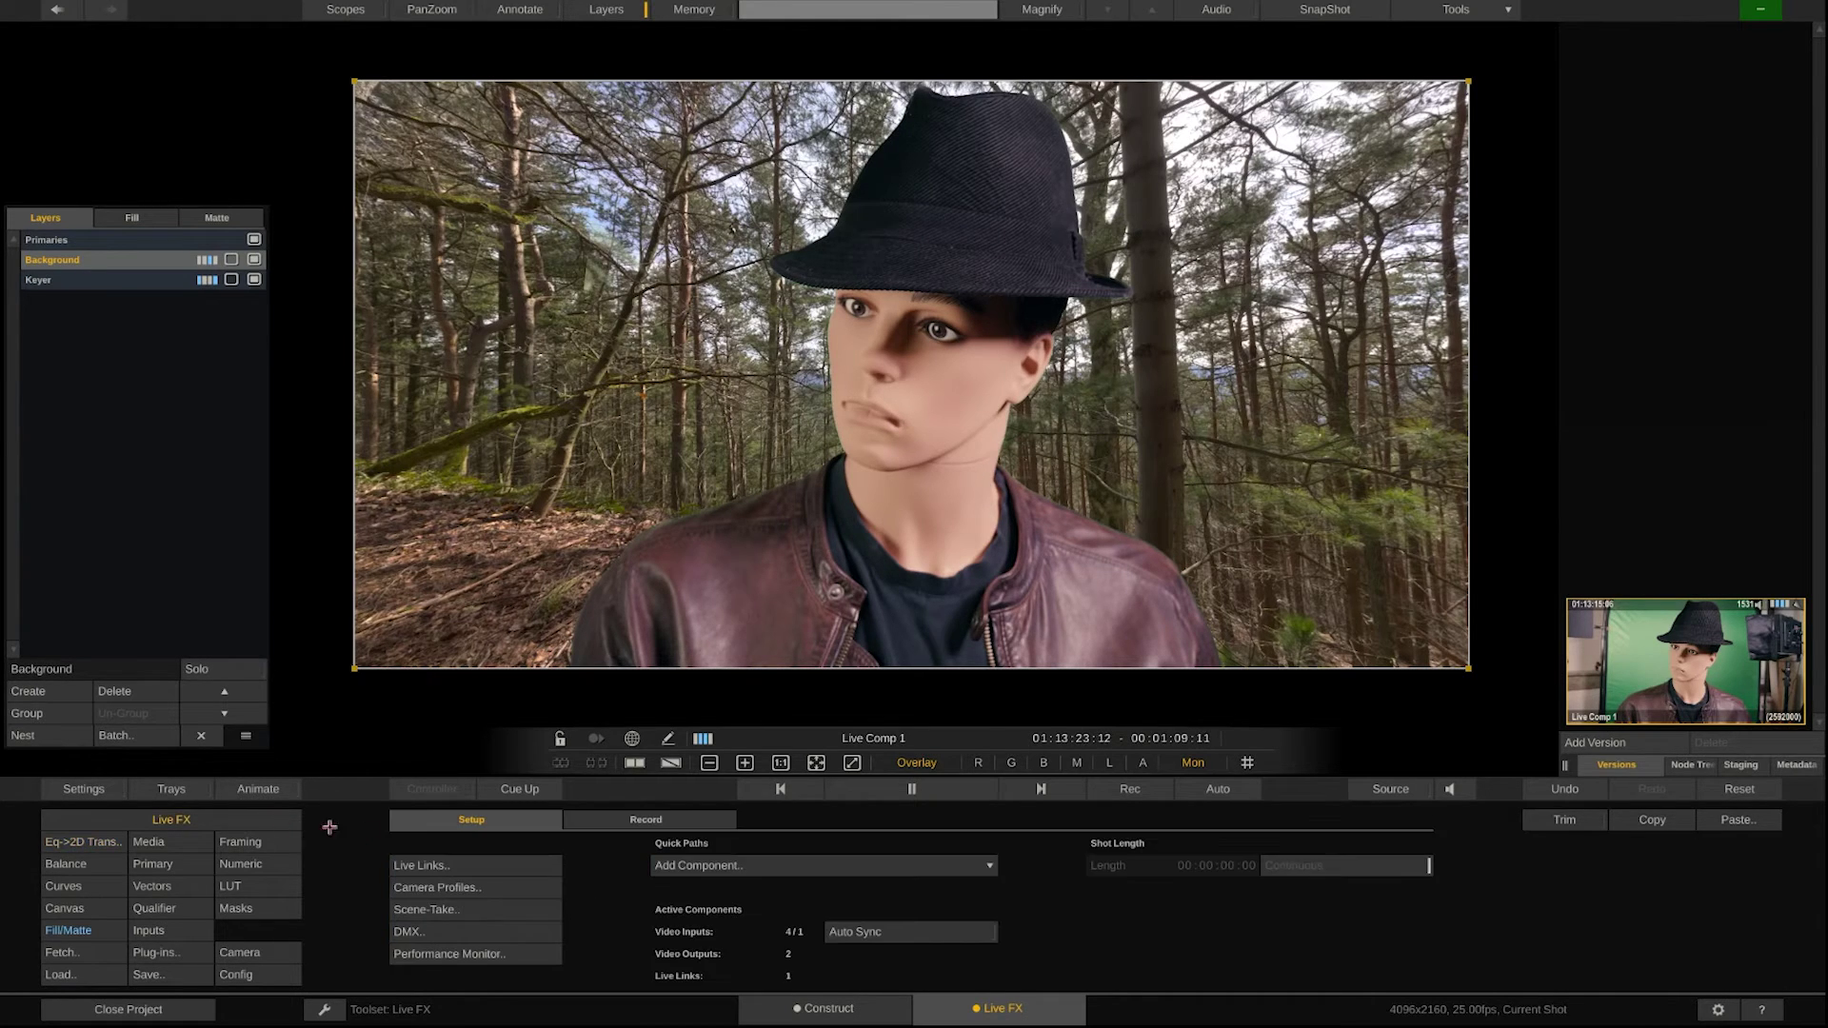
left_click(500, 863)
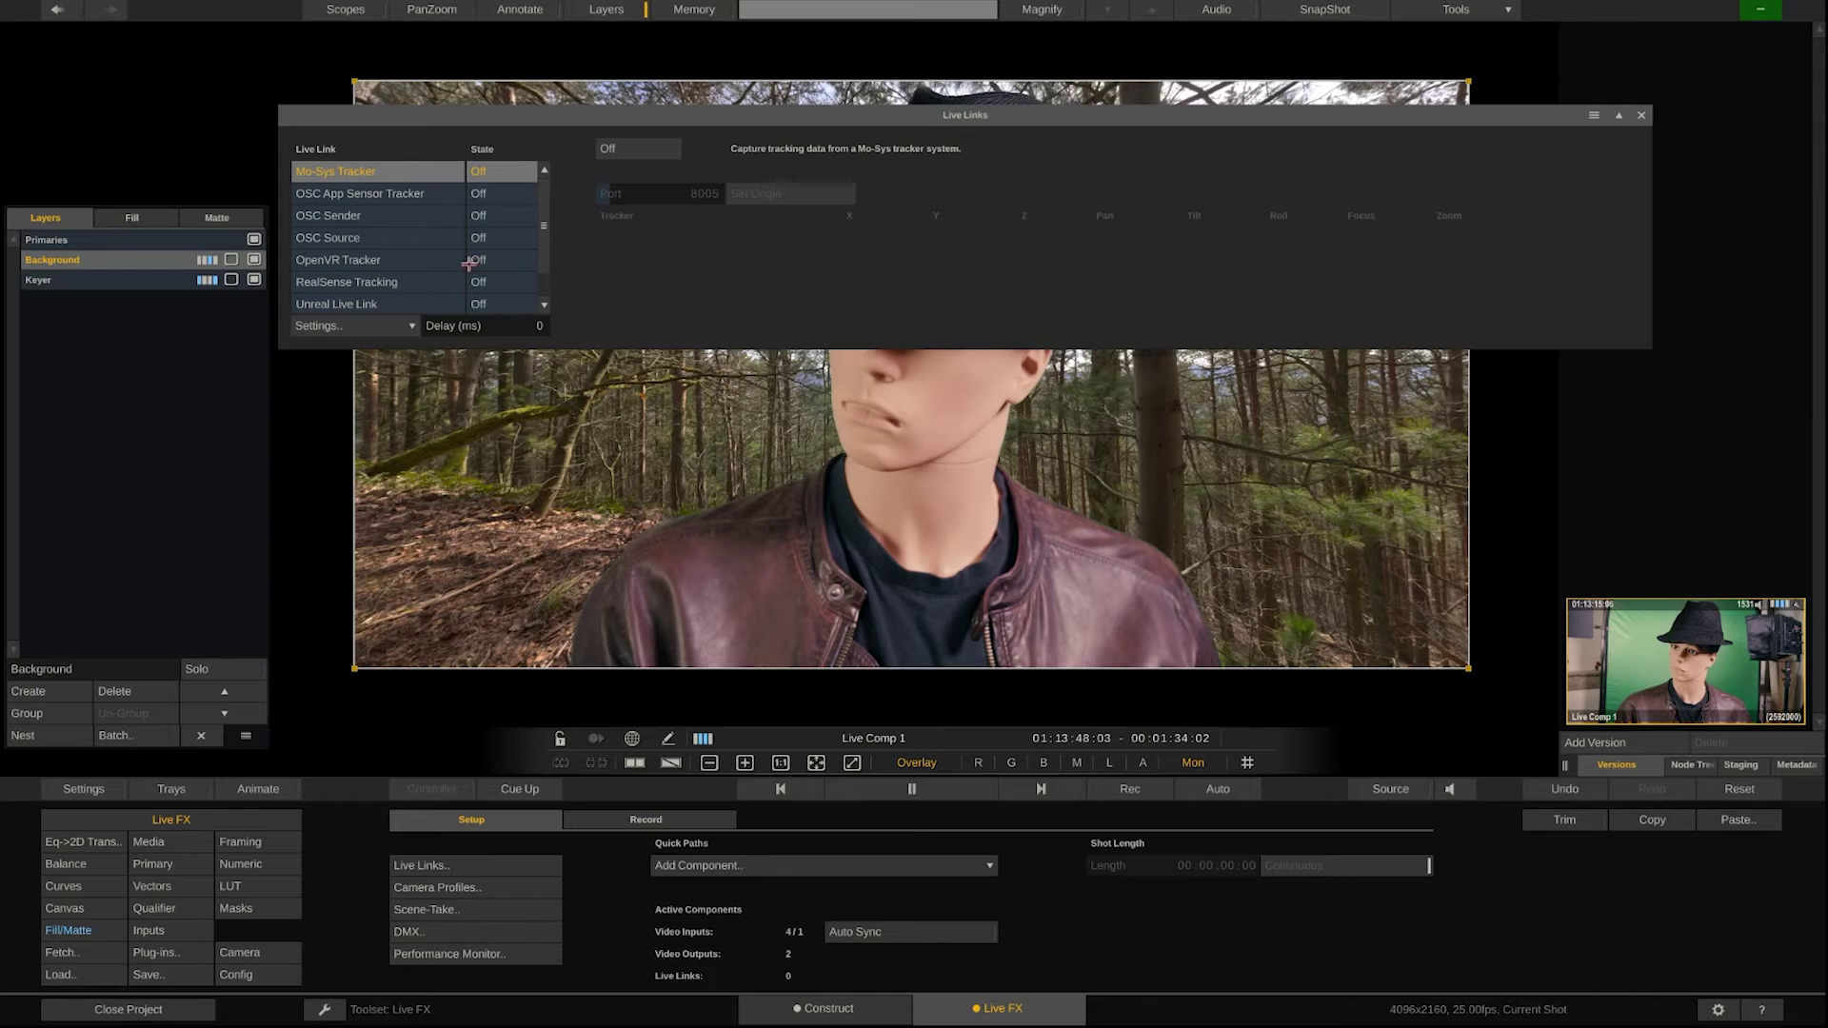
left_click(400, 242)
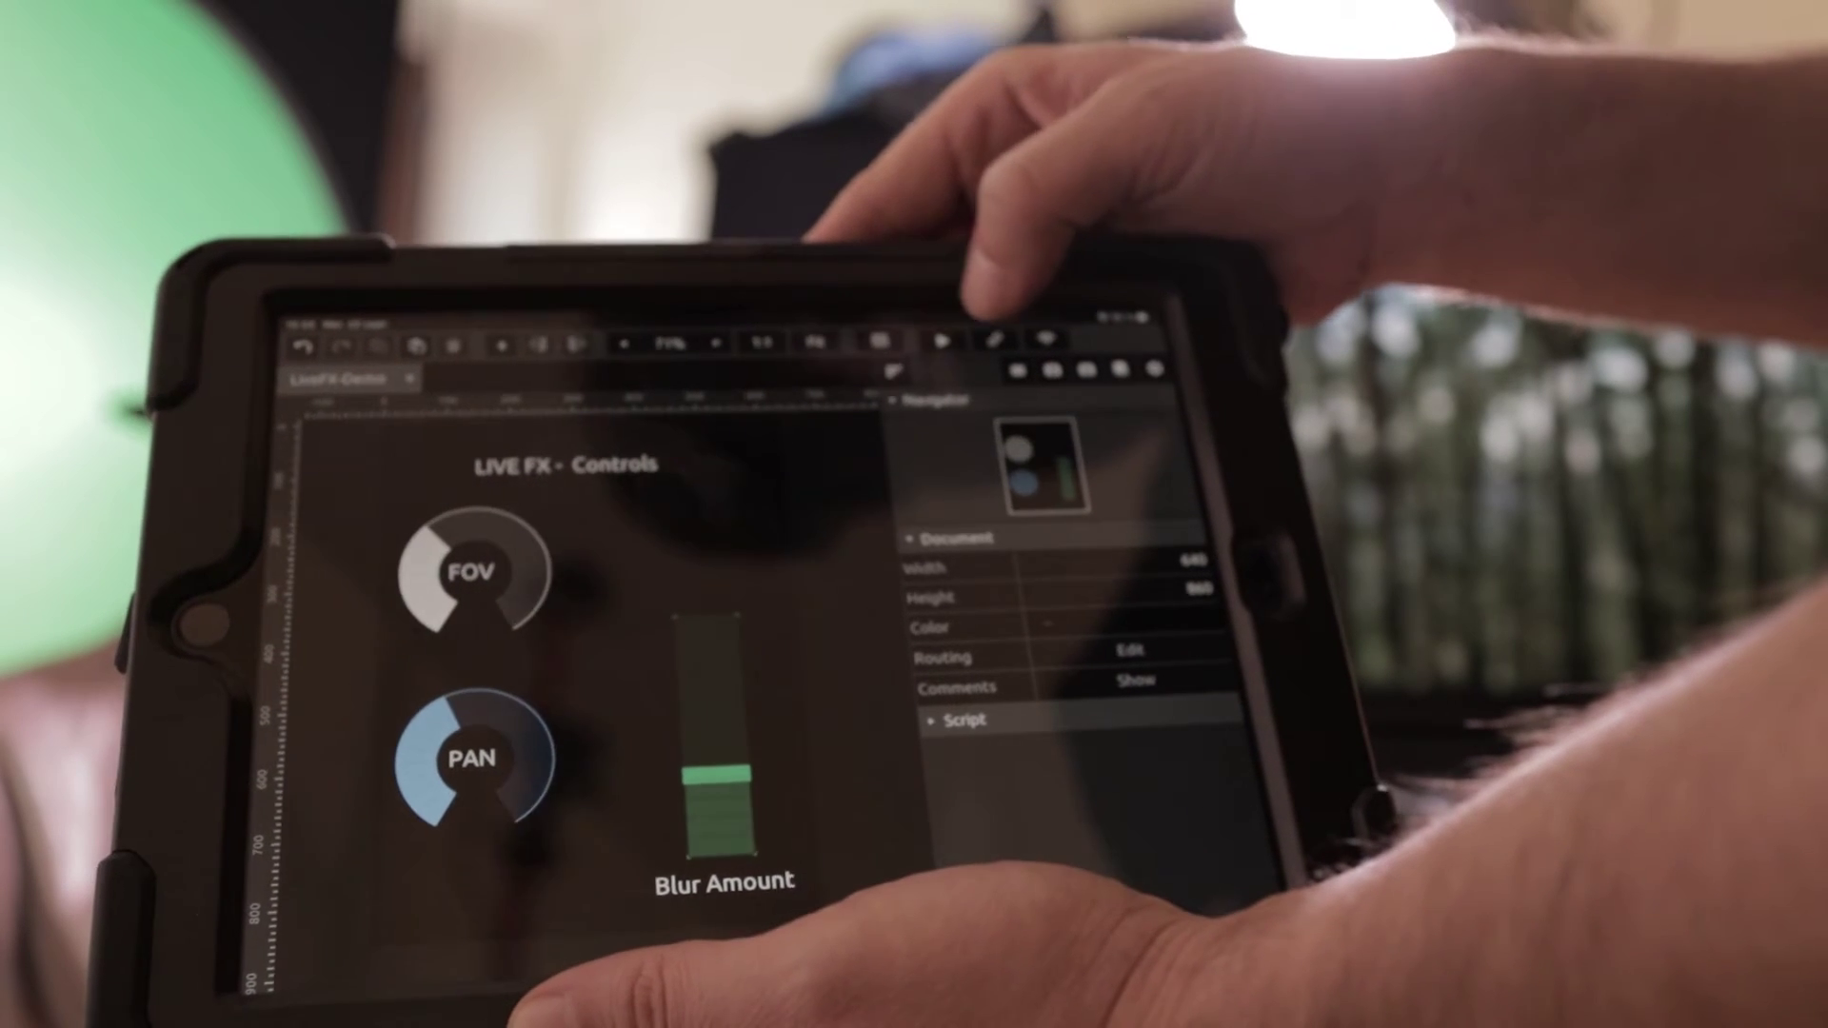
Launch the LIVE FX - Controls TouchOSC layout full-screen with its FOV, PAN and Blur Amount controls.
left_click(956, 345)
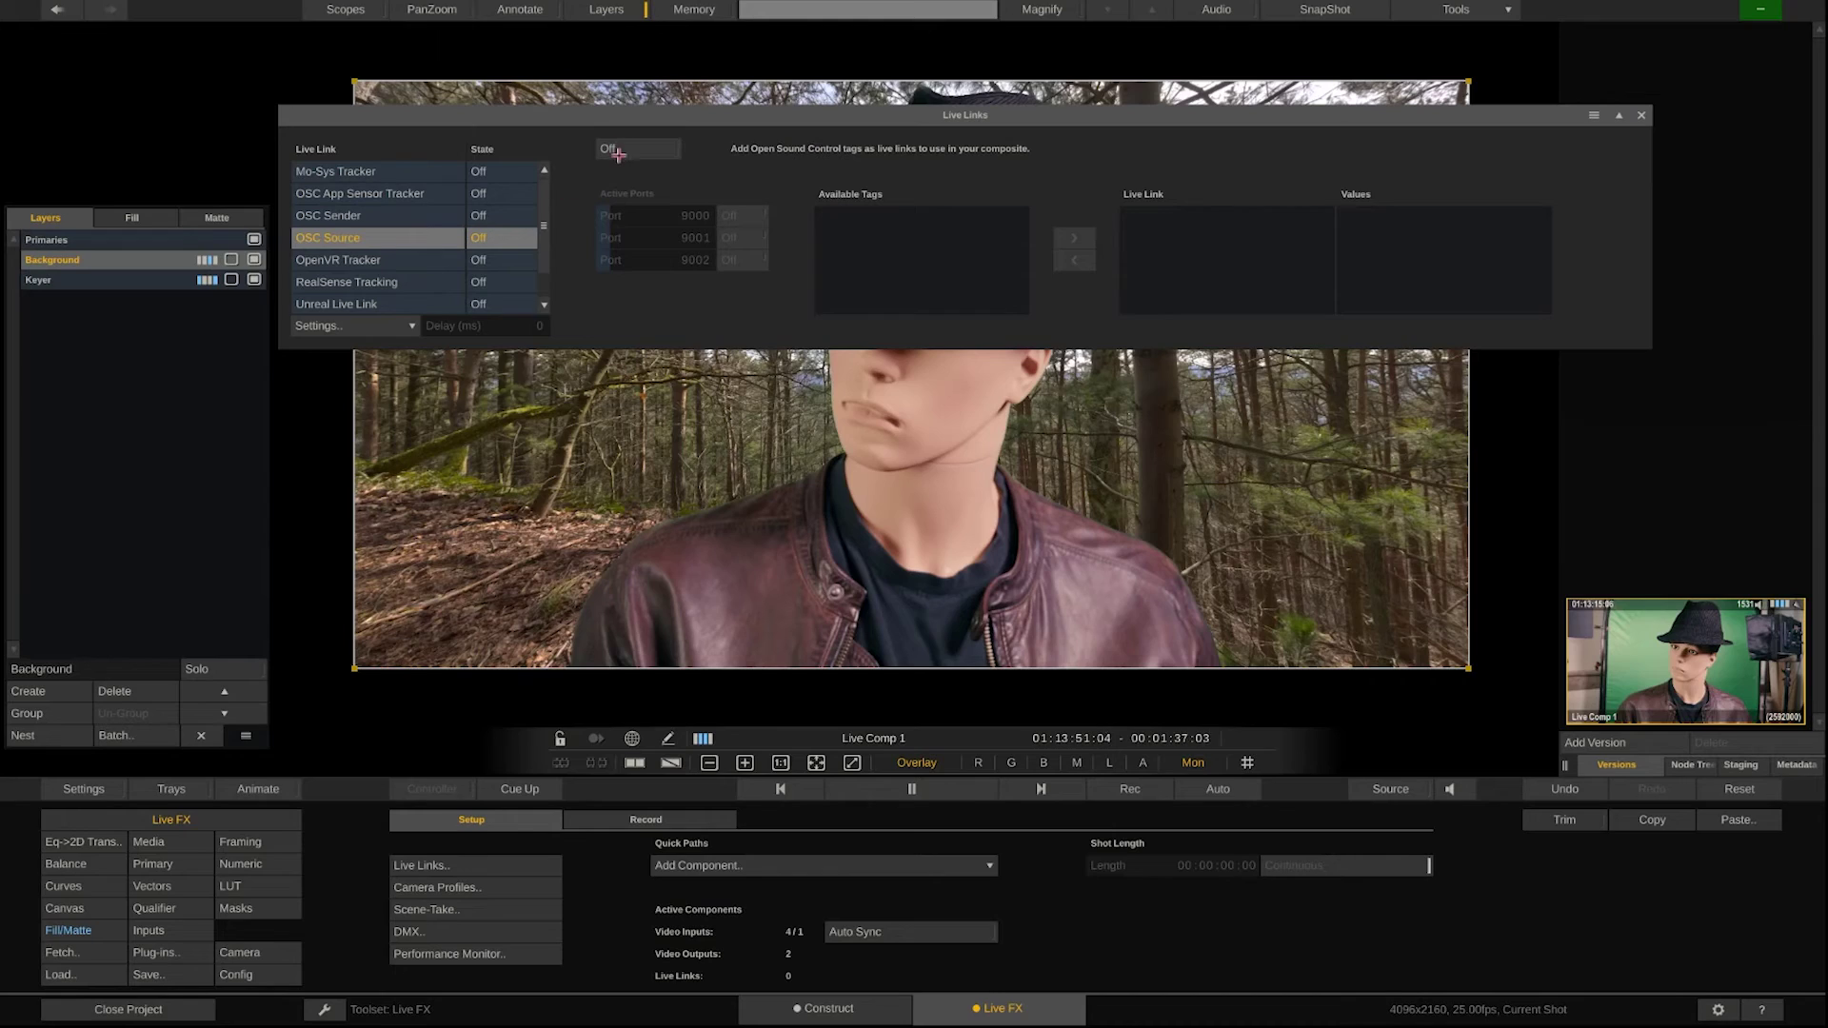
Turn OSC Source on at port 9000 and link touchosc-blur, touchosc-fov and touchosc-pan.
left_click(619, 155)
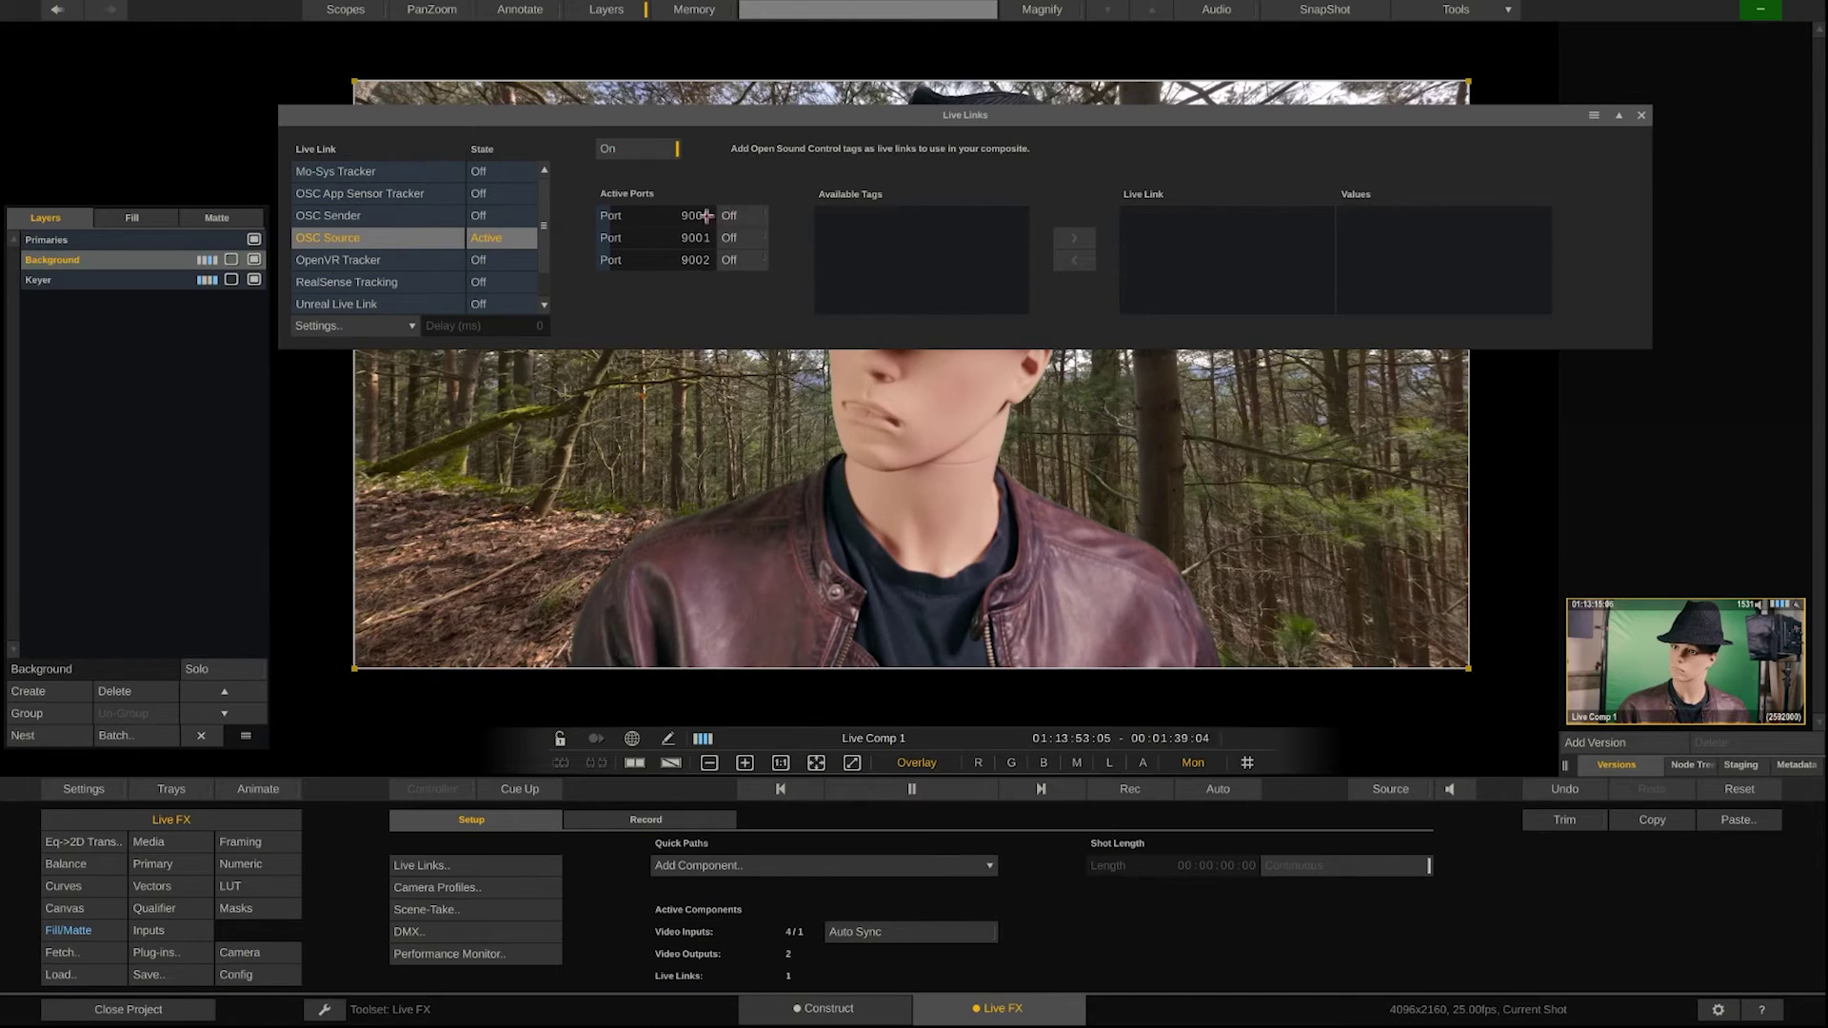
left_click(748, 217)
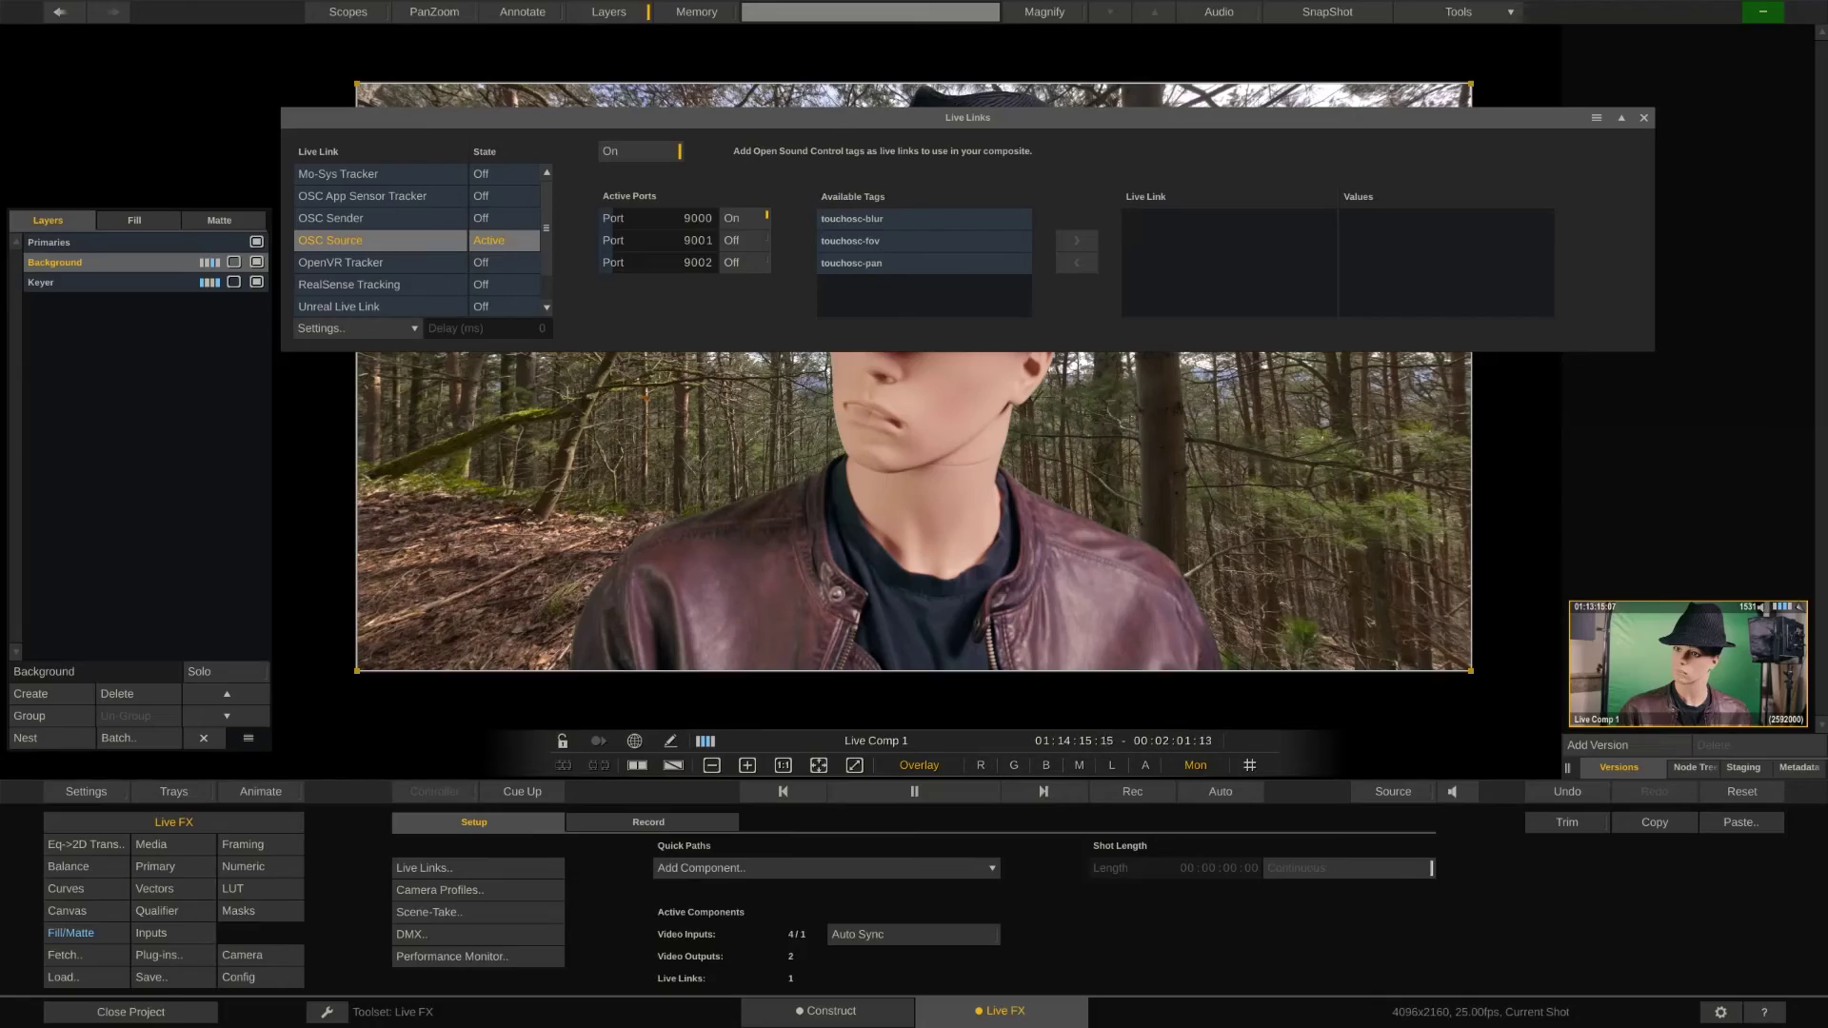
left_click(939, 224)
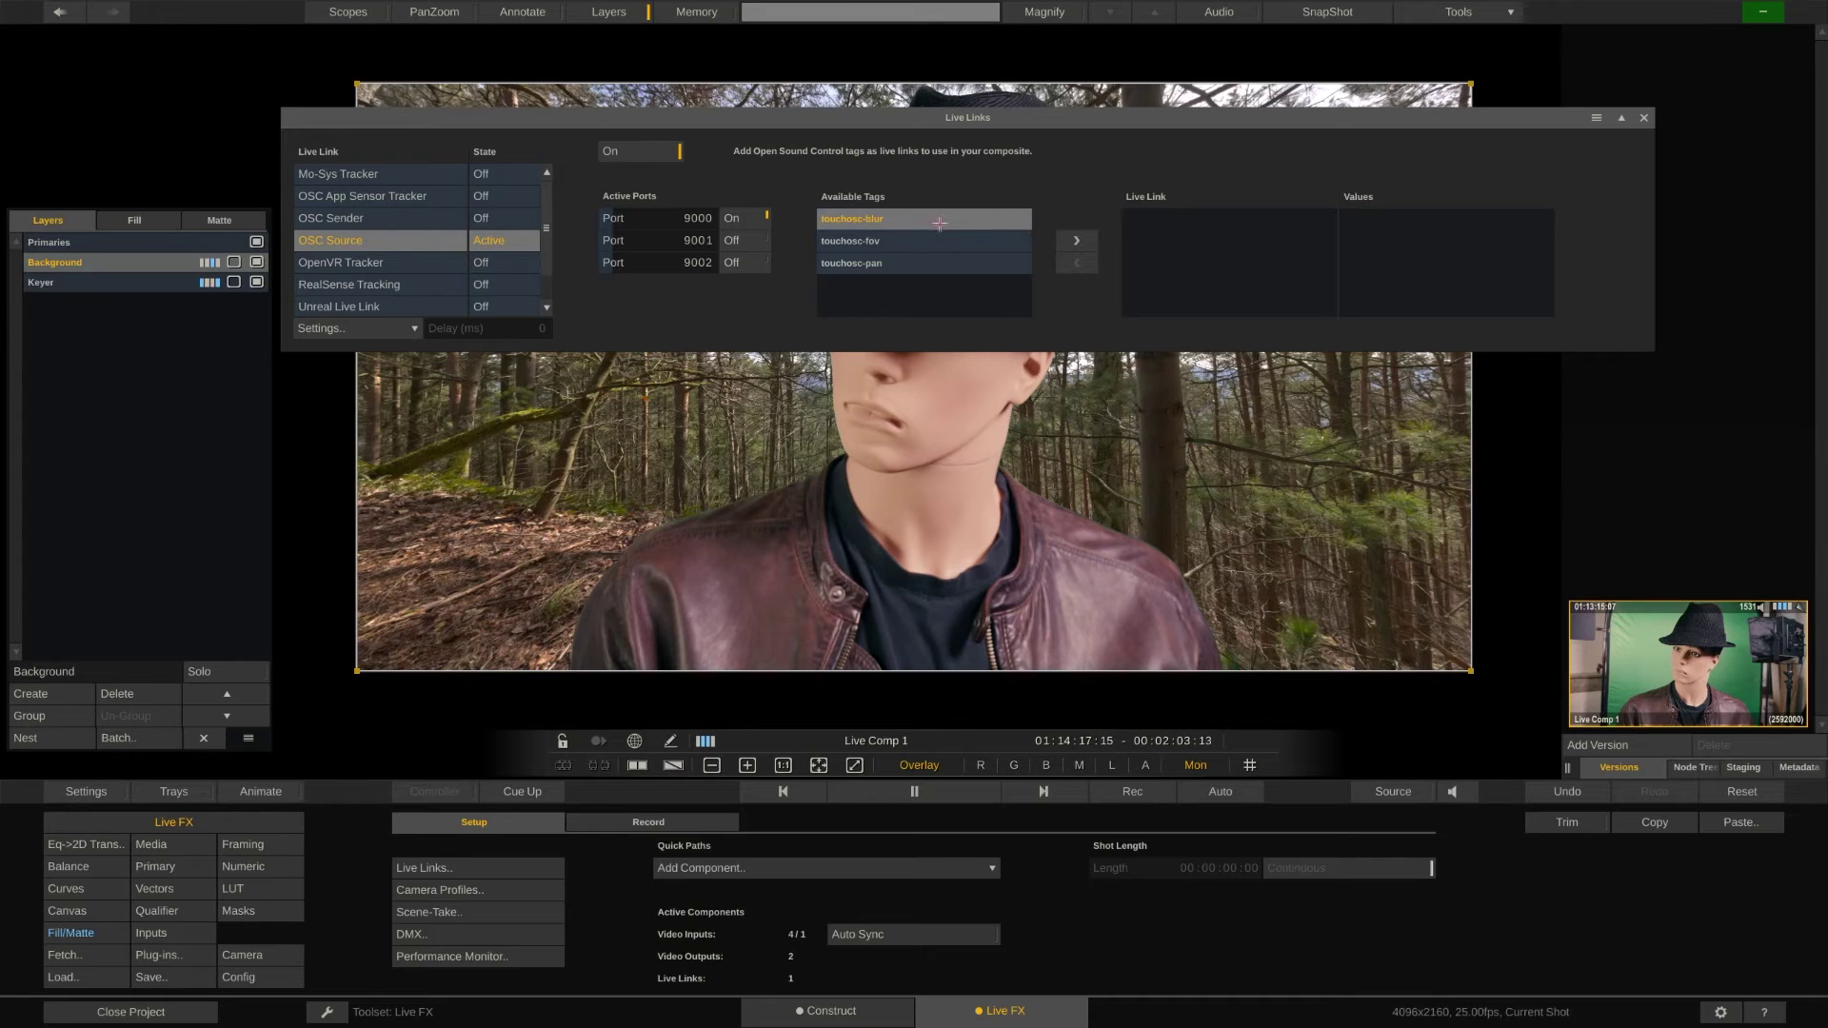
left_click(1068, 240)
left_click(934, 241)
left_click(1068, 238)
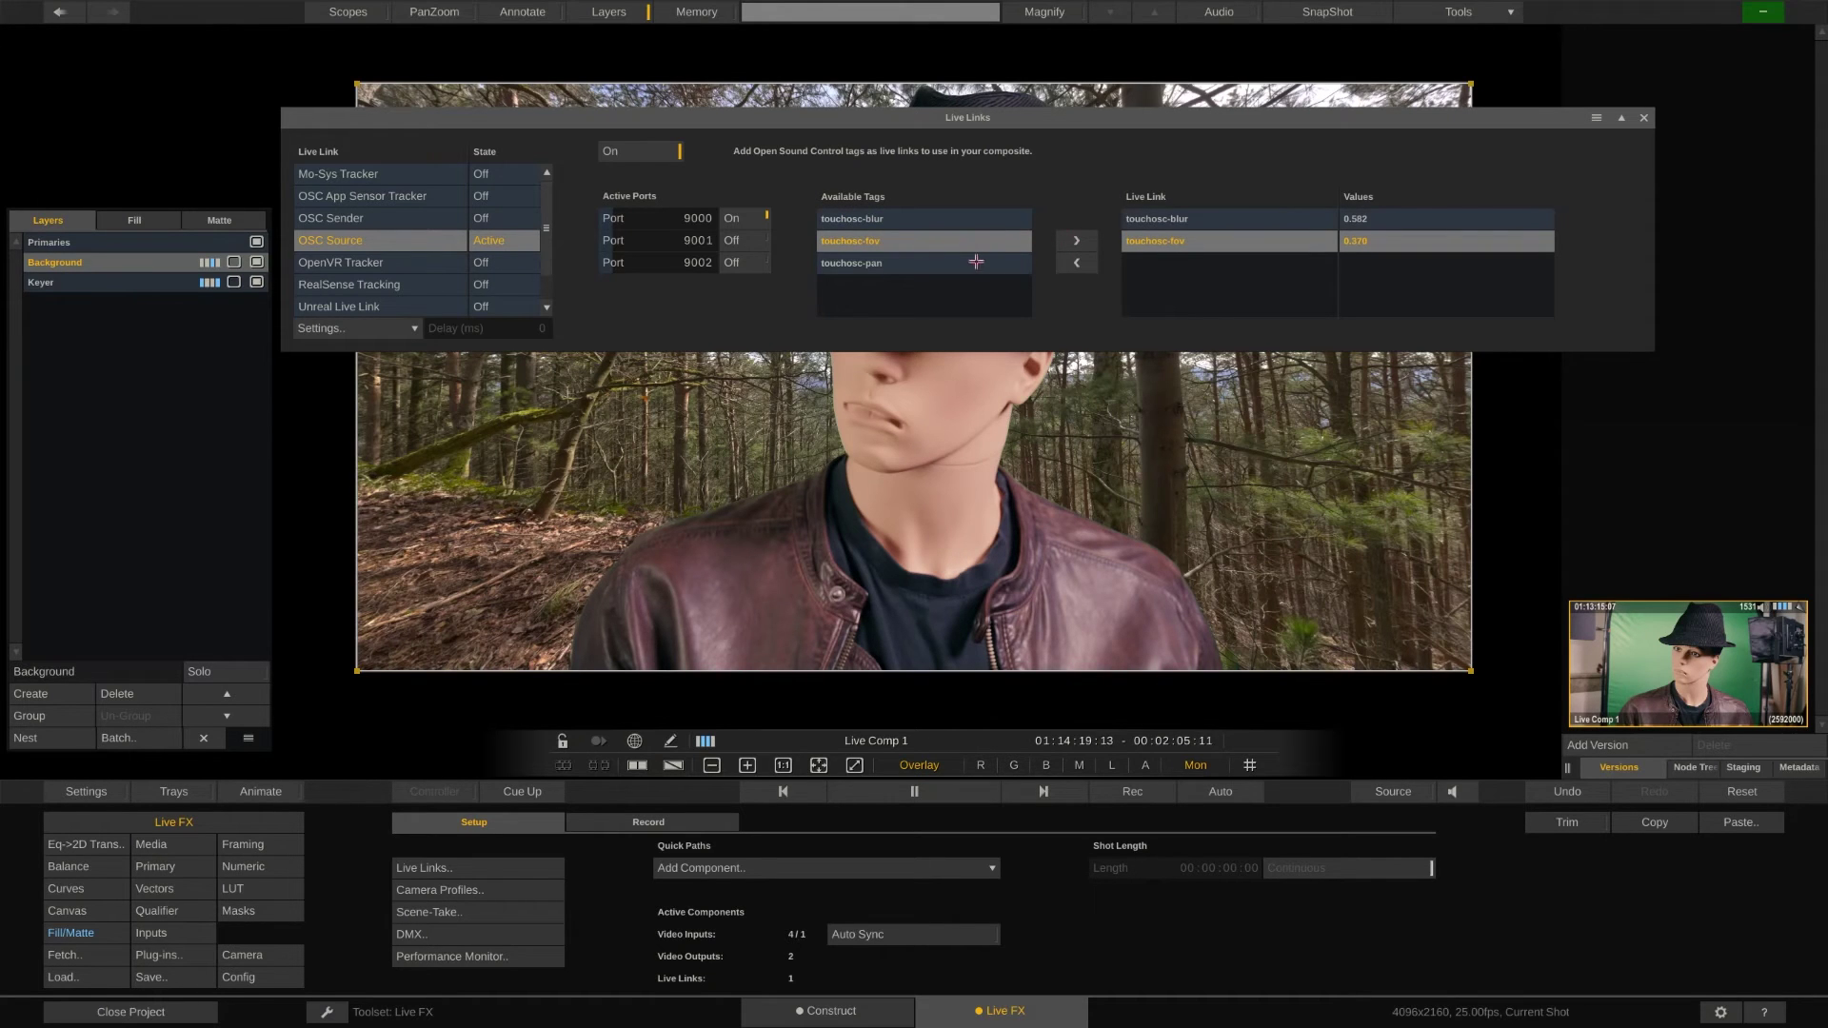
left_click(977, 263)
left_click(1078, 238)
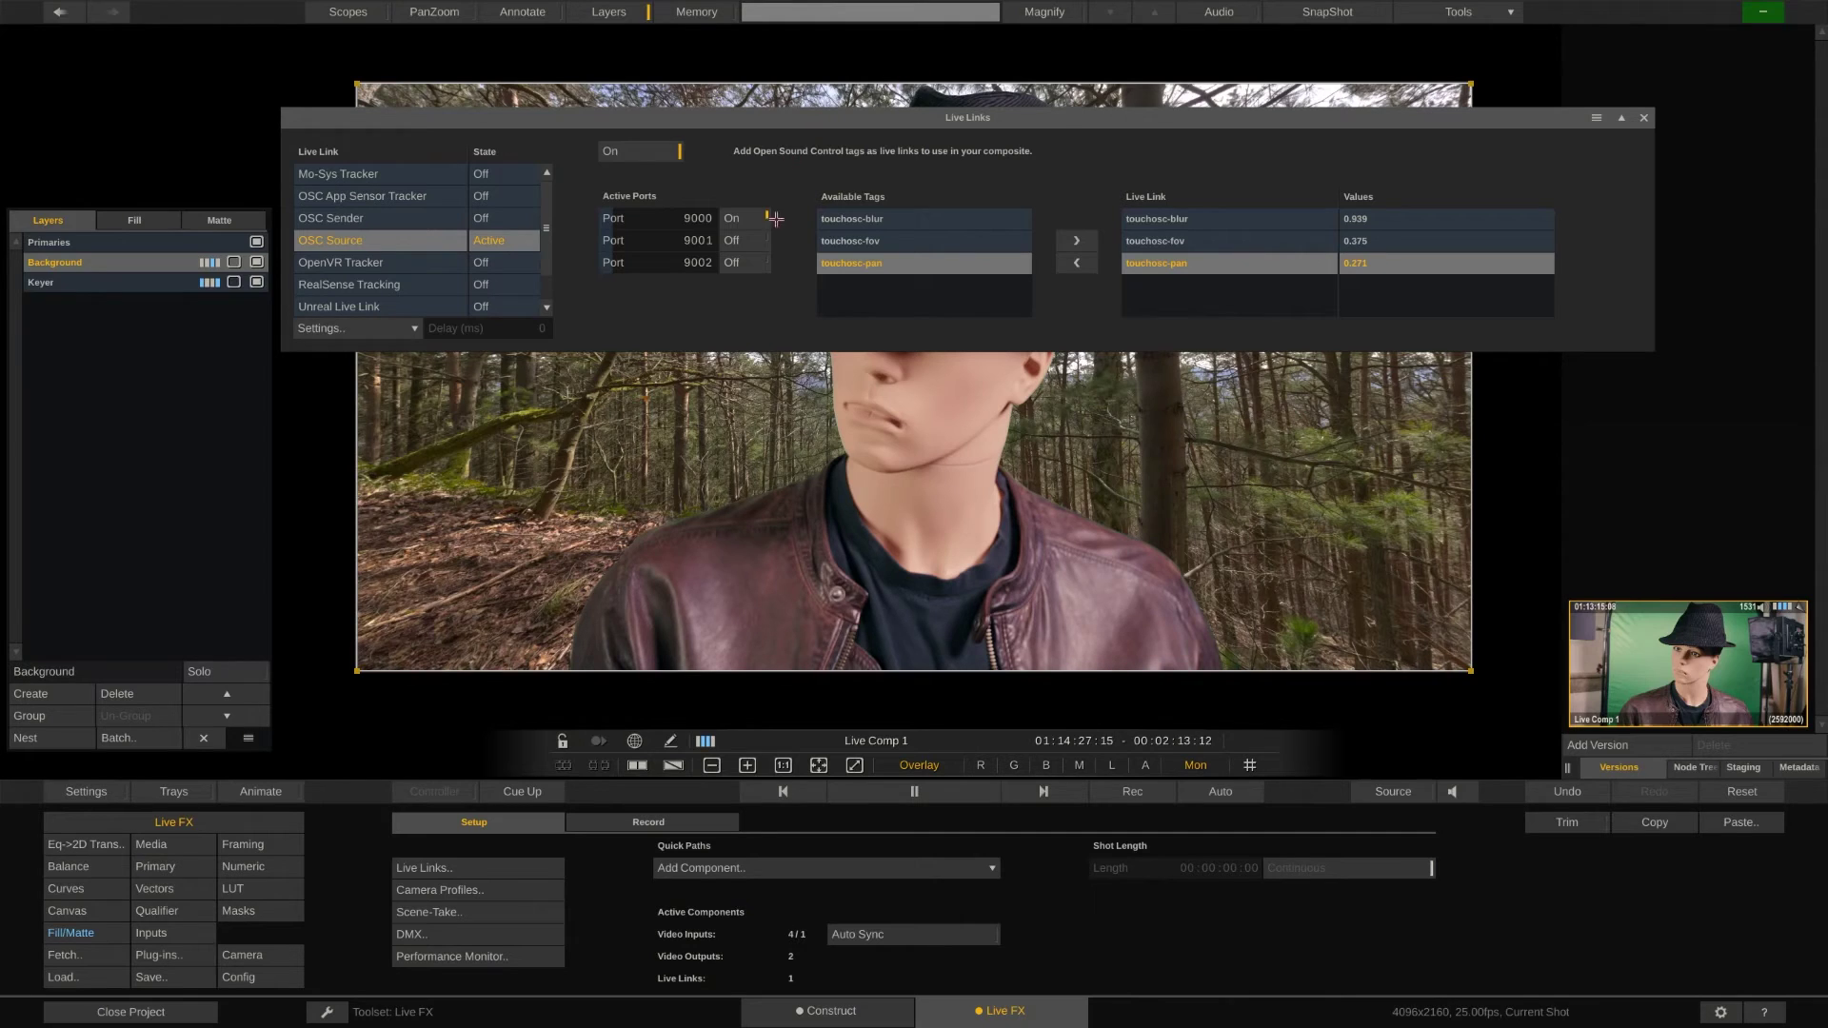
Set the Eq->2D Trans animation to Live and bring up its Yaw, Pitch, Roll and FOV live links.
left_click(78, 845)
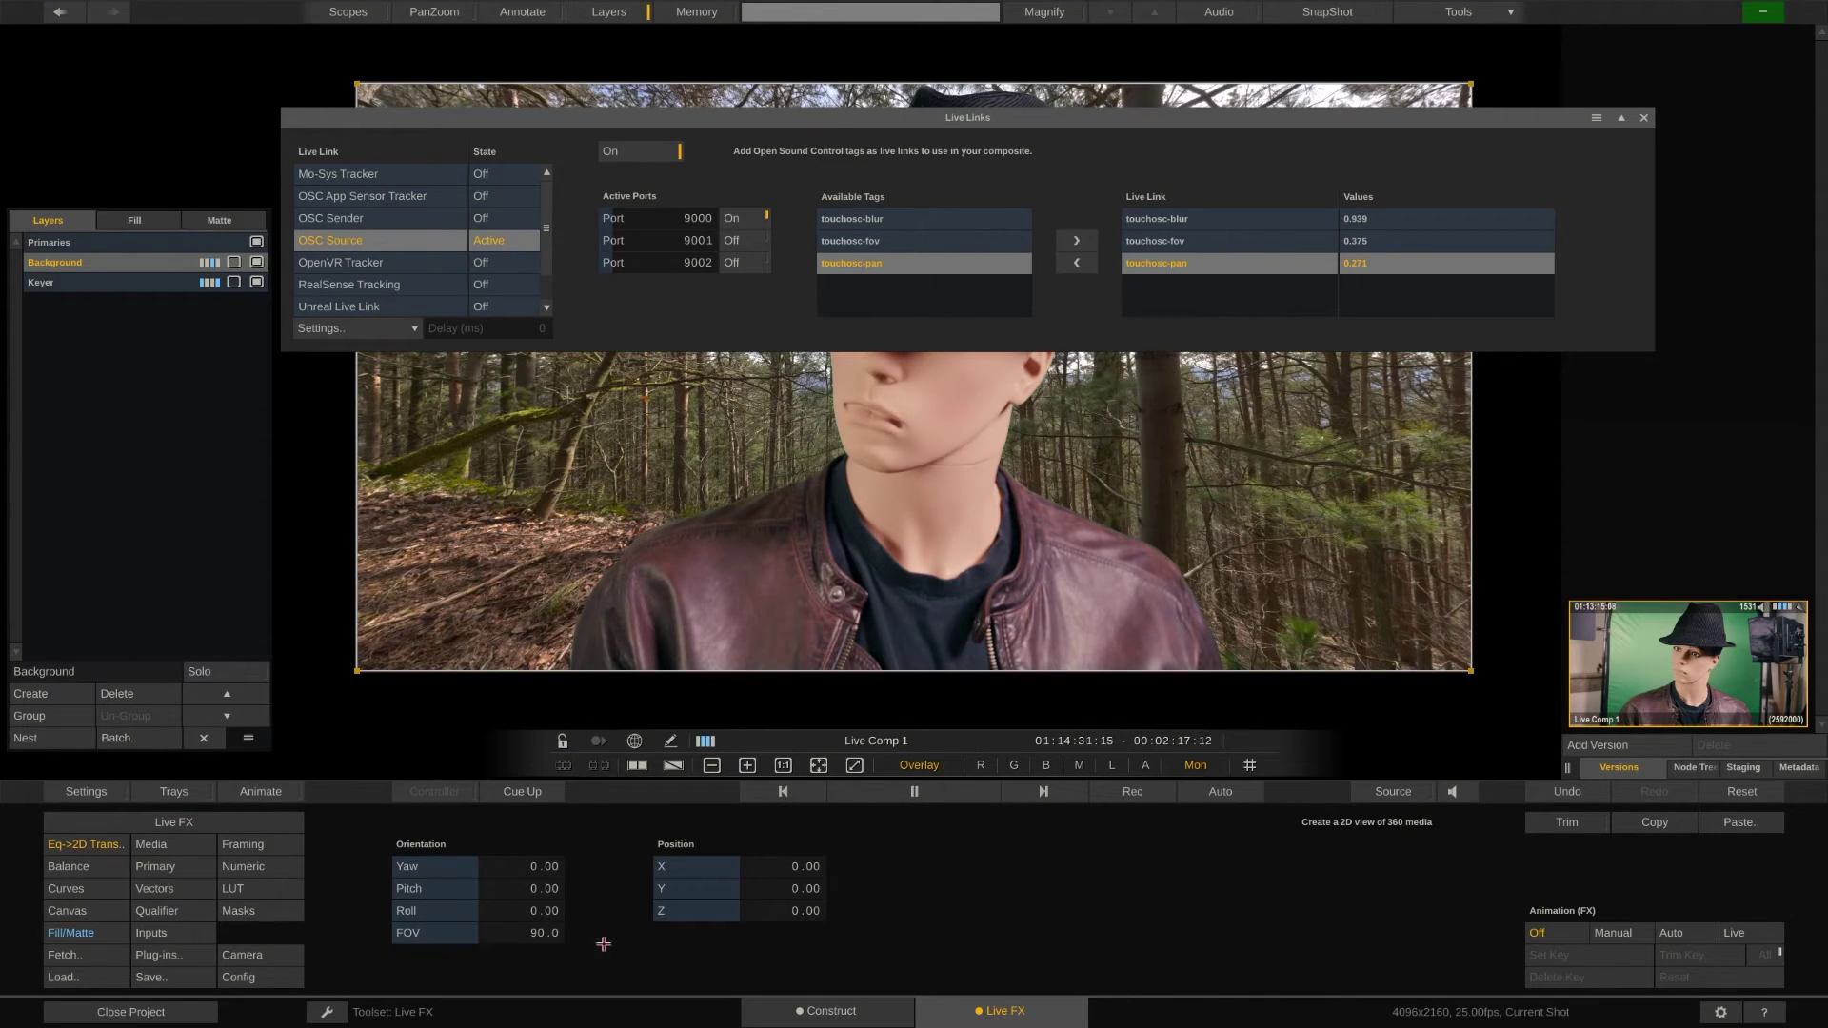
left_click(1751, 935)
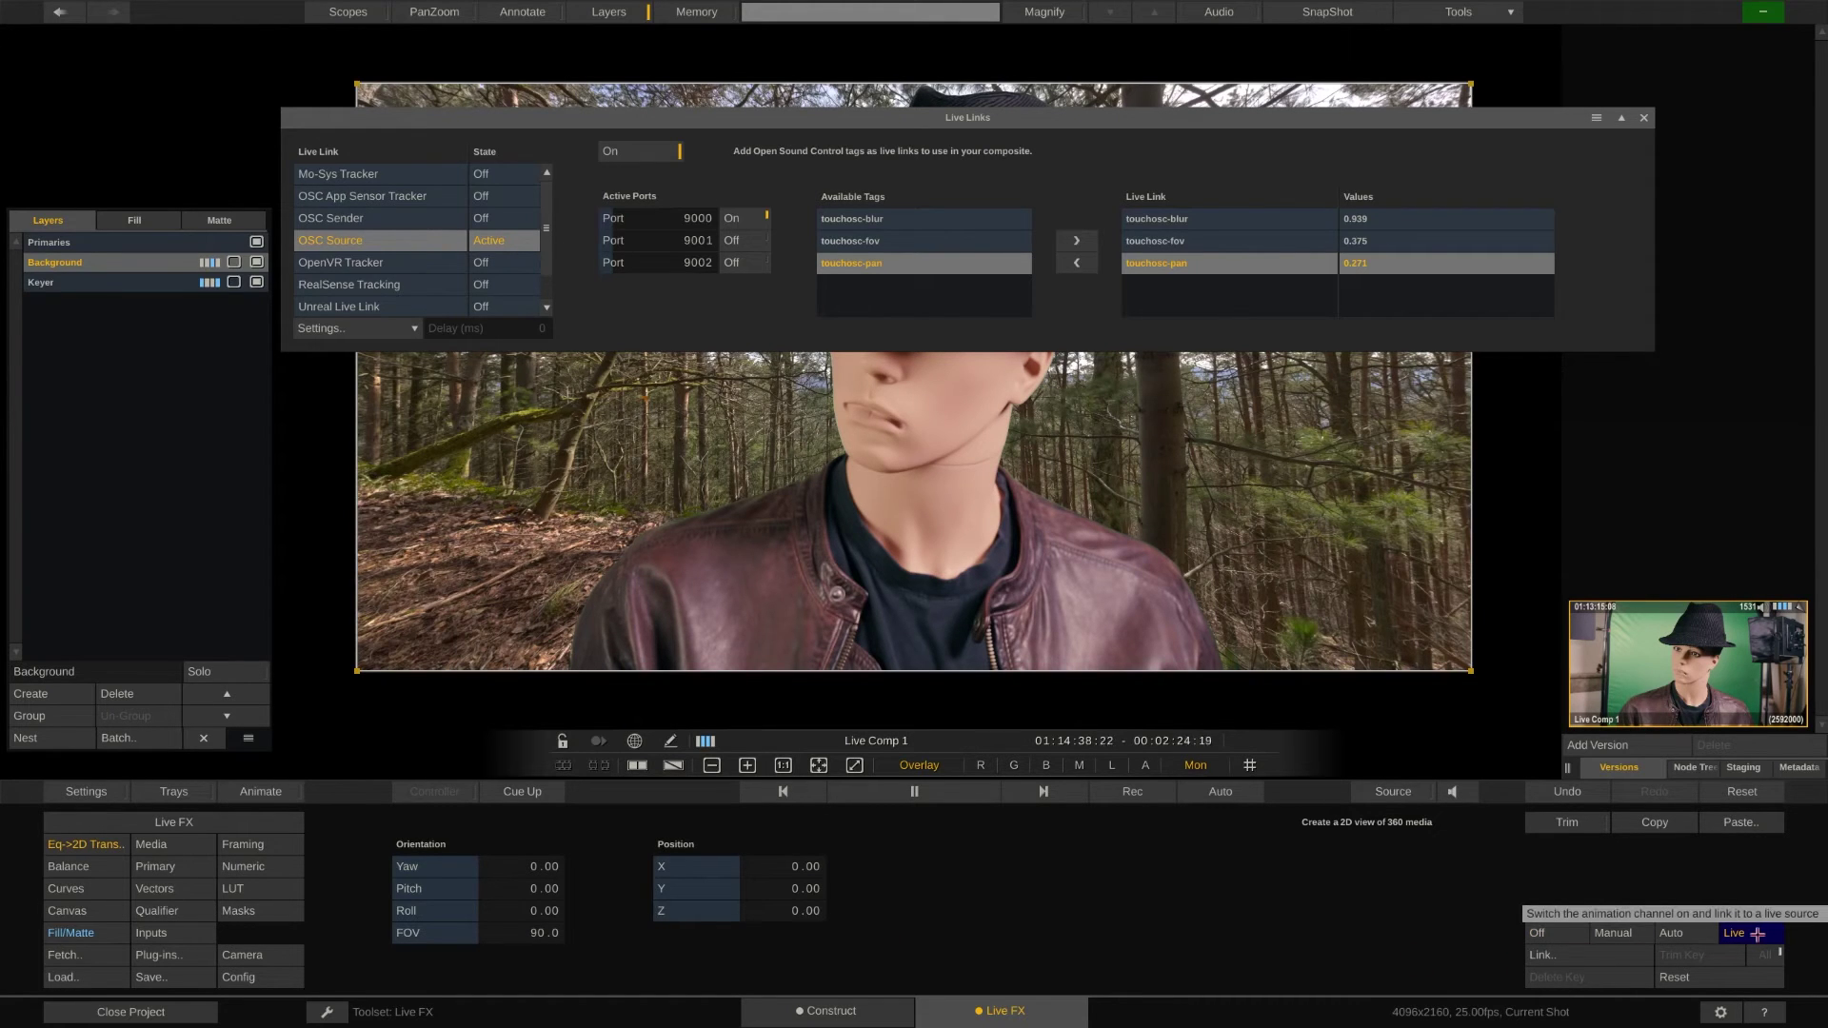
left_click(1589, 956)
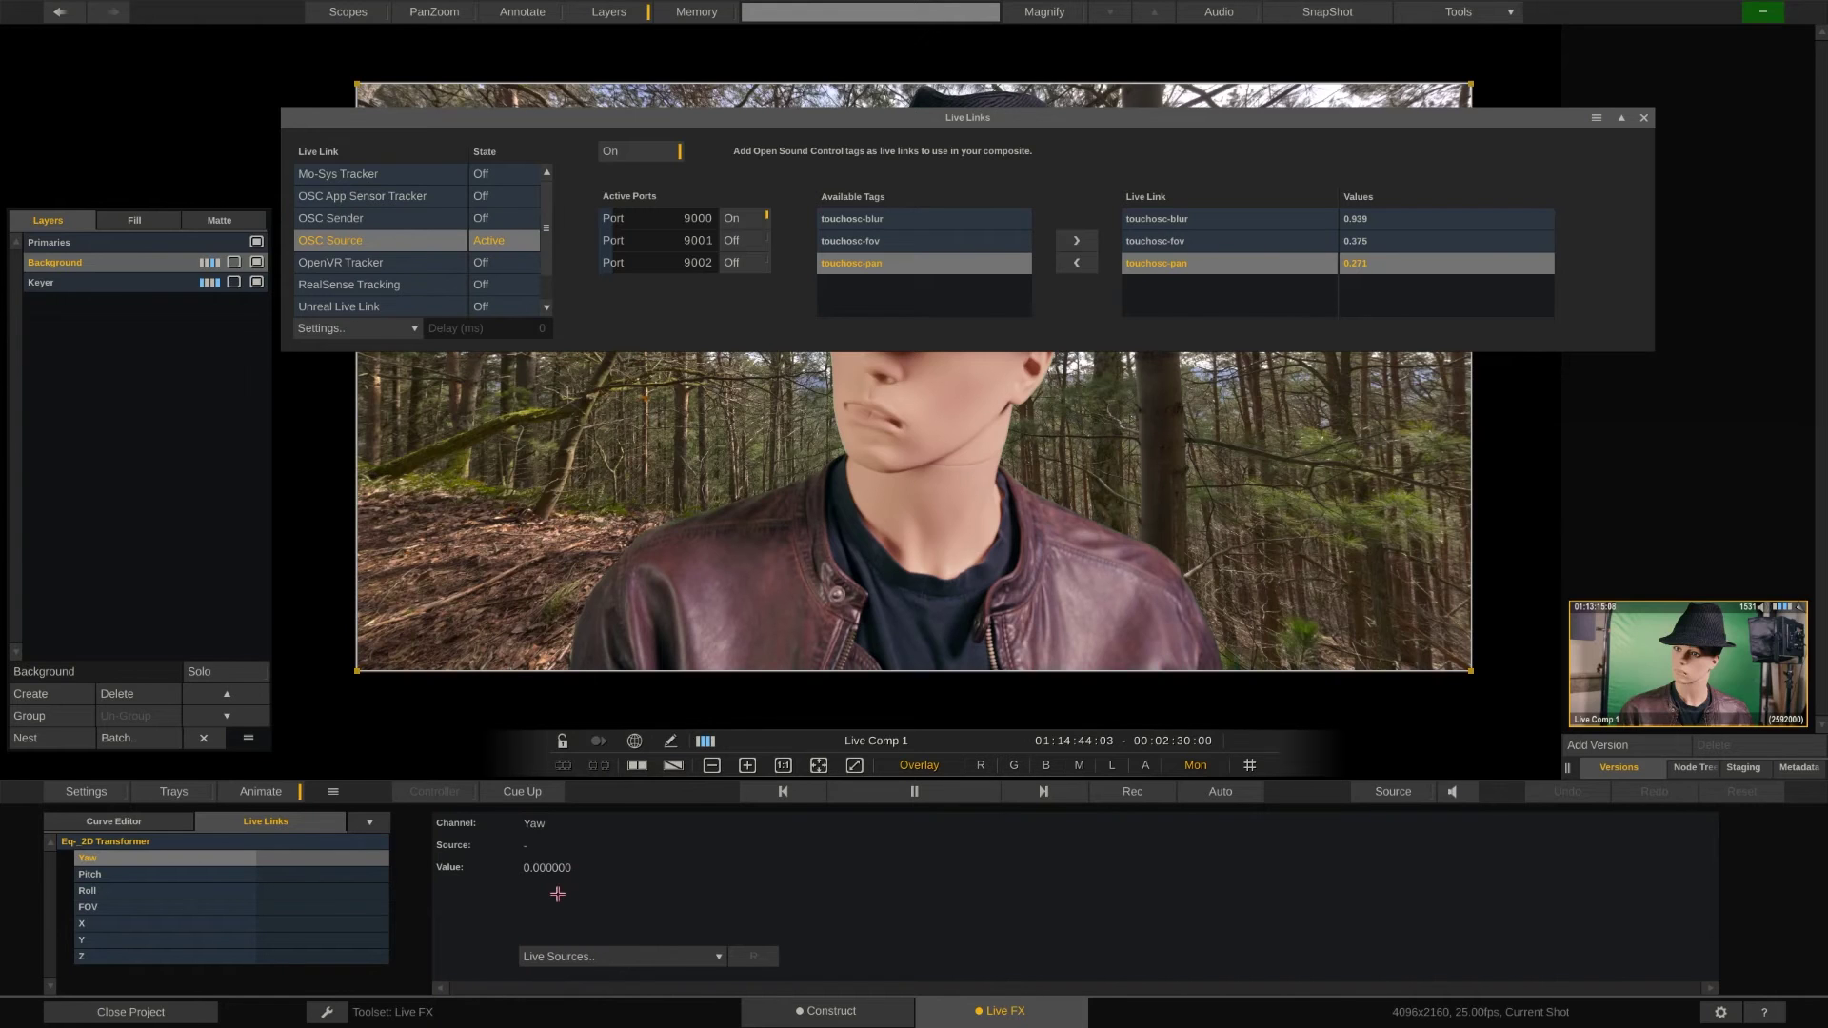
Drive Yaw from touchosc-pan in Range mode with R Max set to 360.
left_click(610, 952)
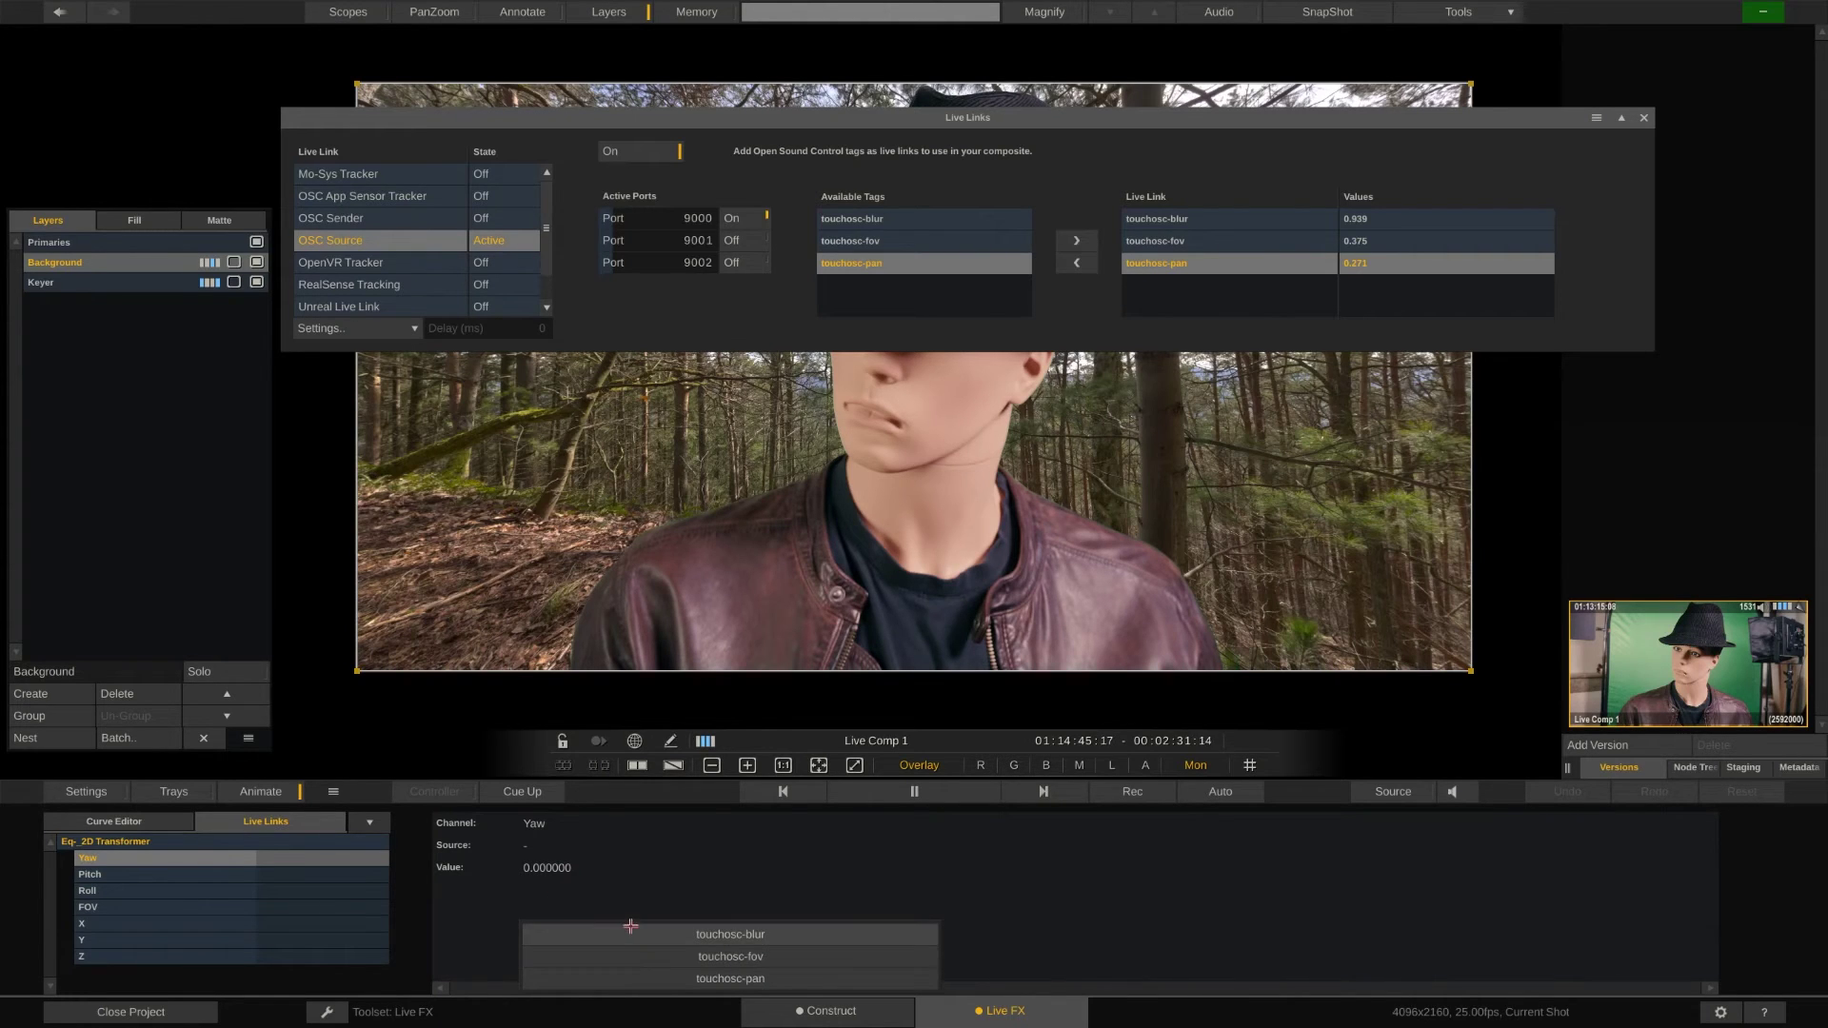
left_click(630, 978)
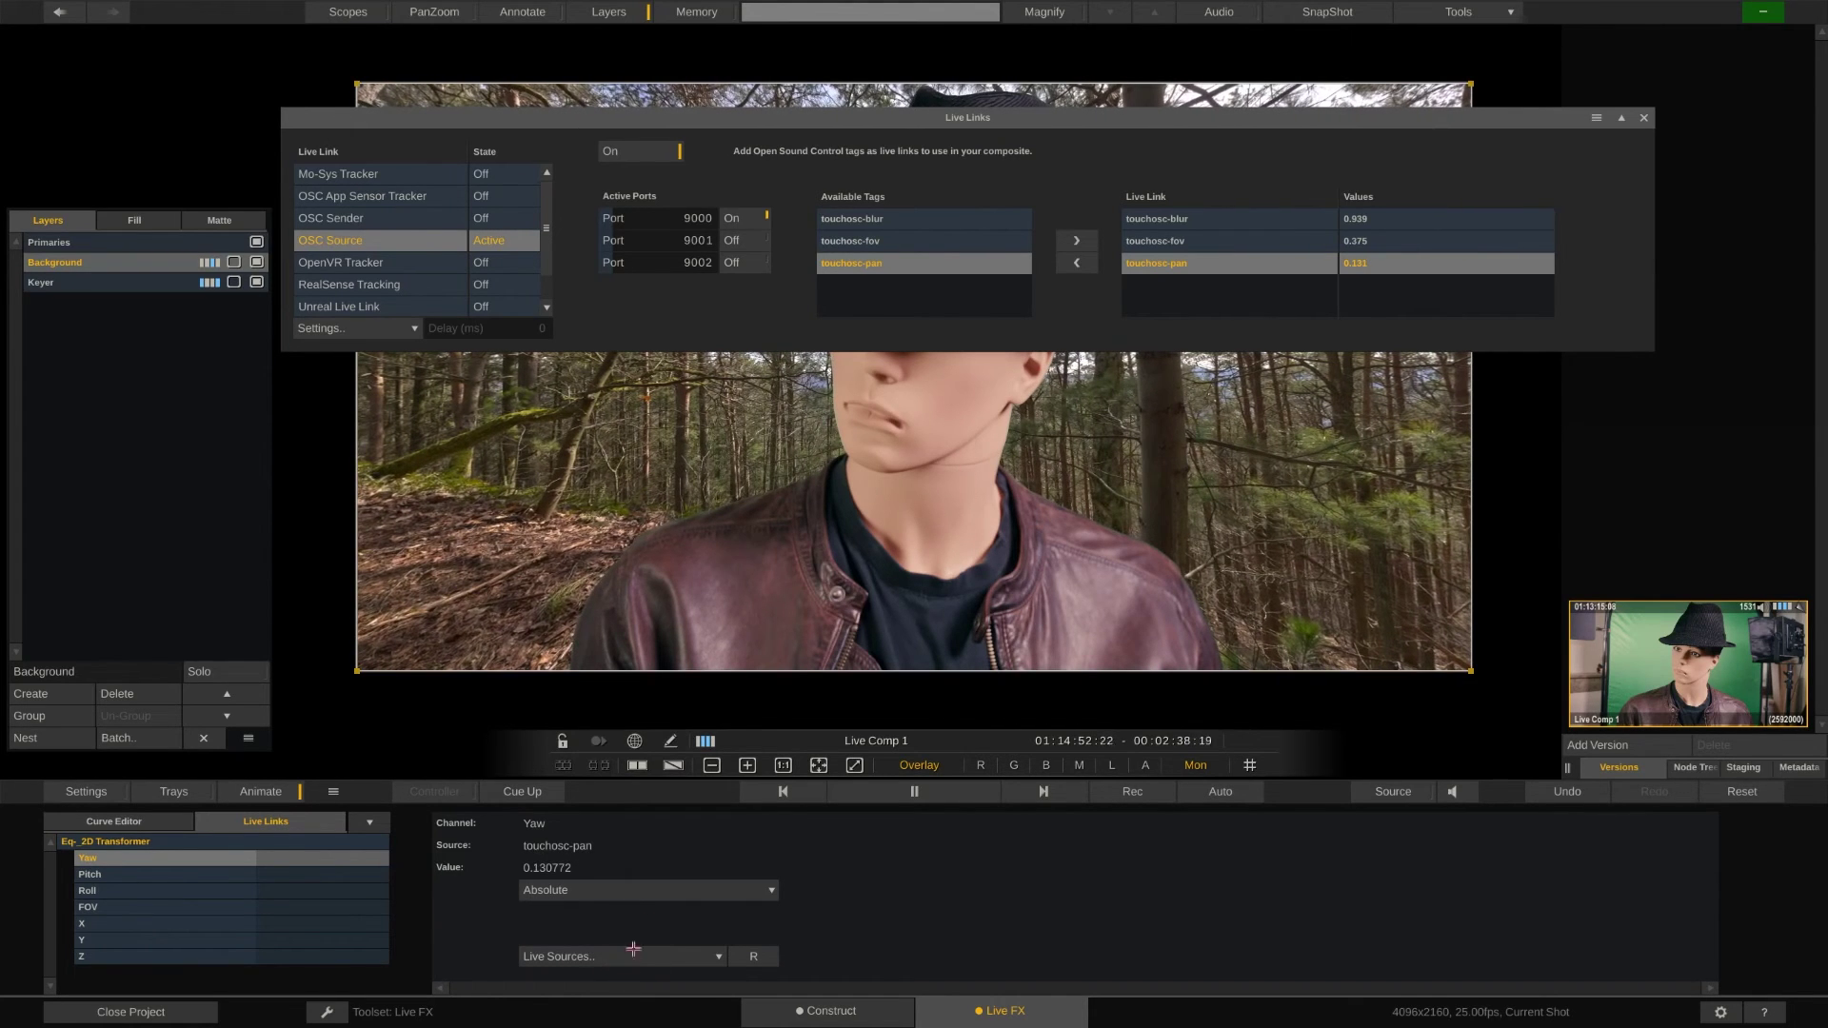
left_click(665, 891)
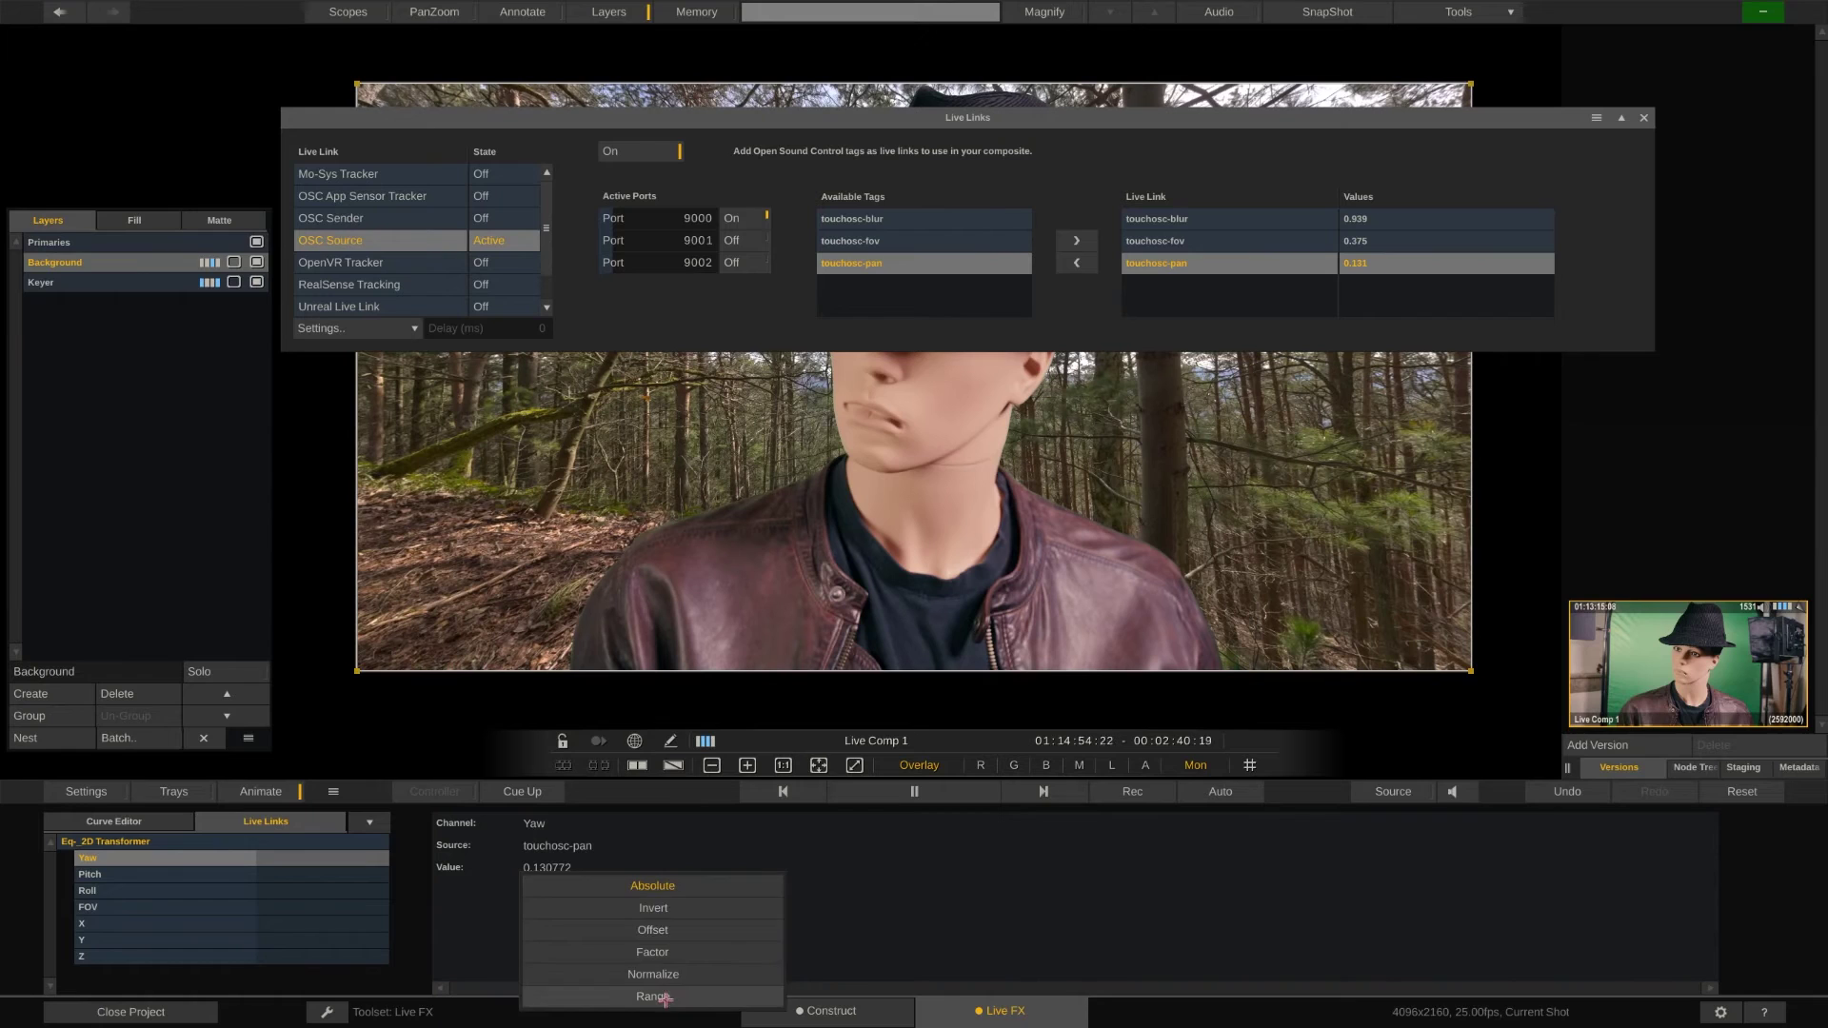
left_click(623, 970)
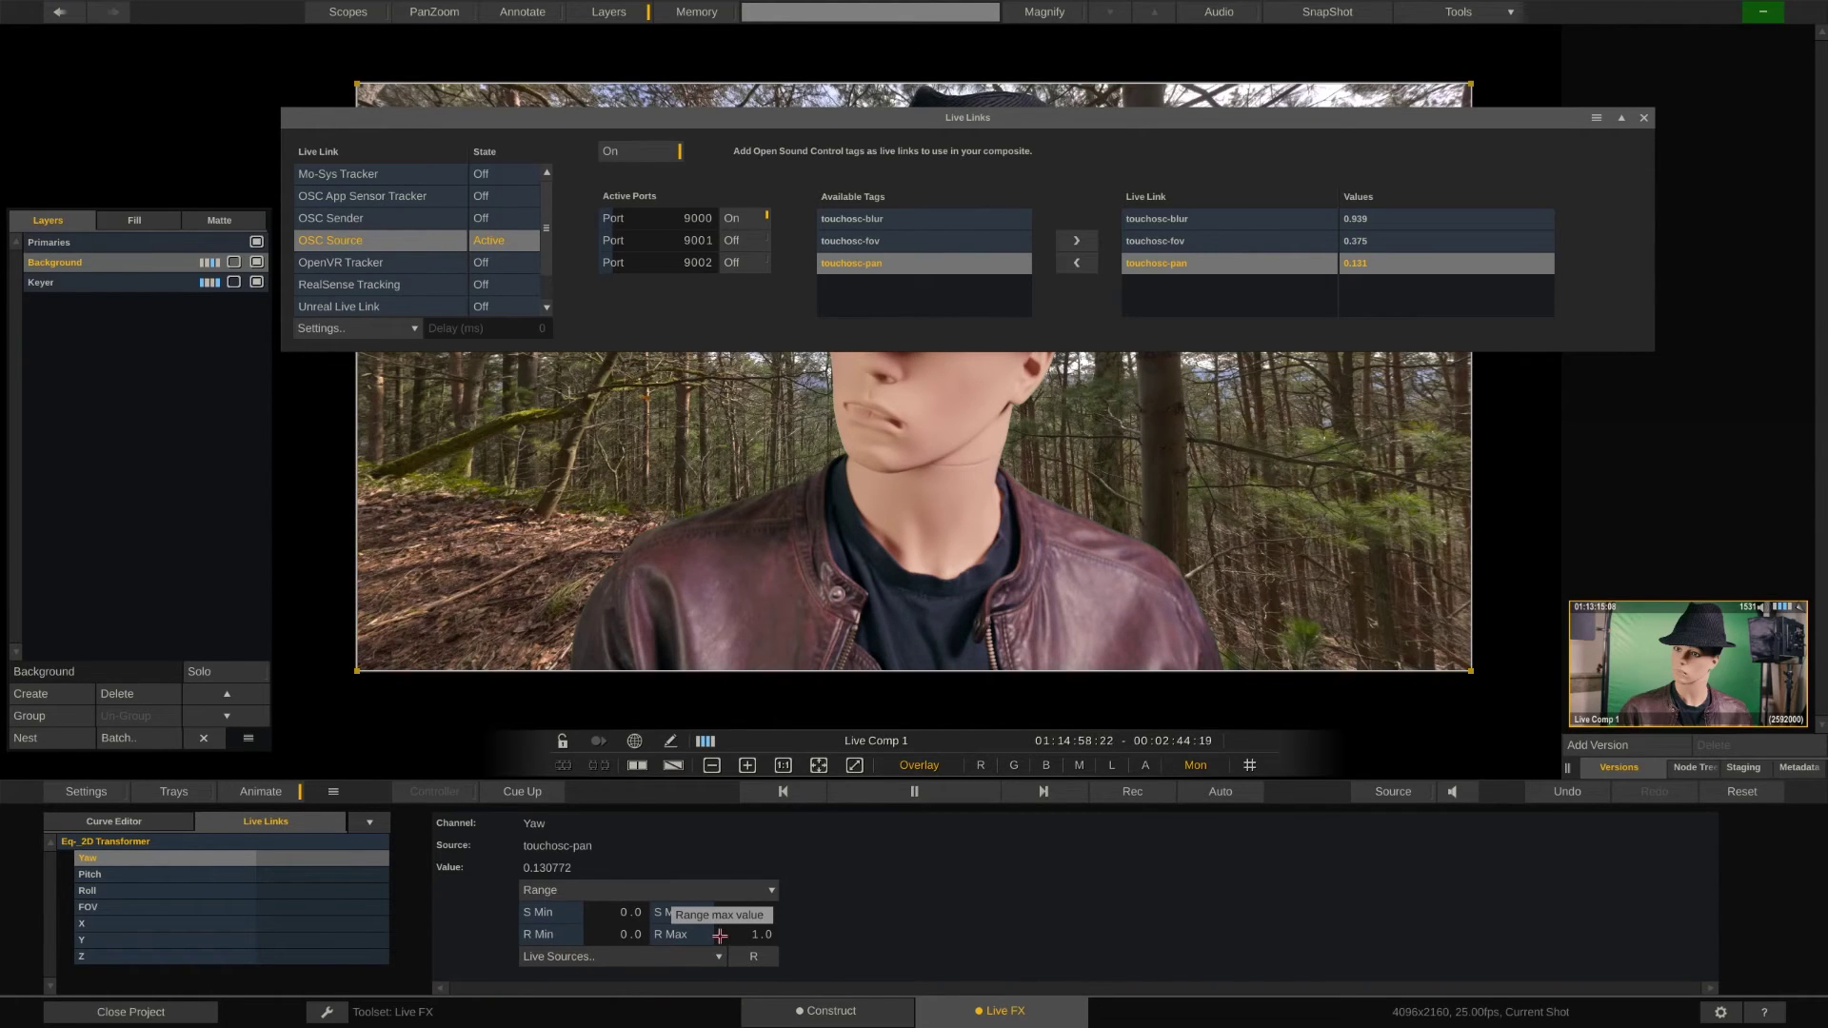
left_click(749, 934)
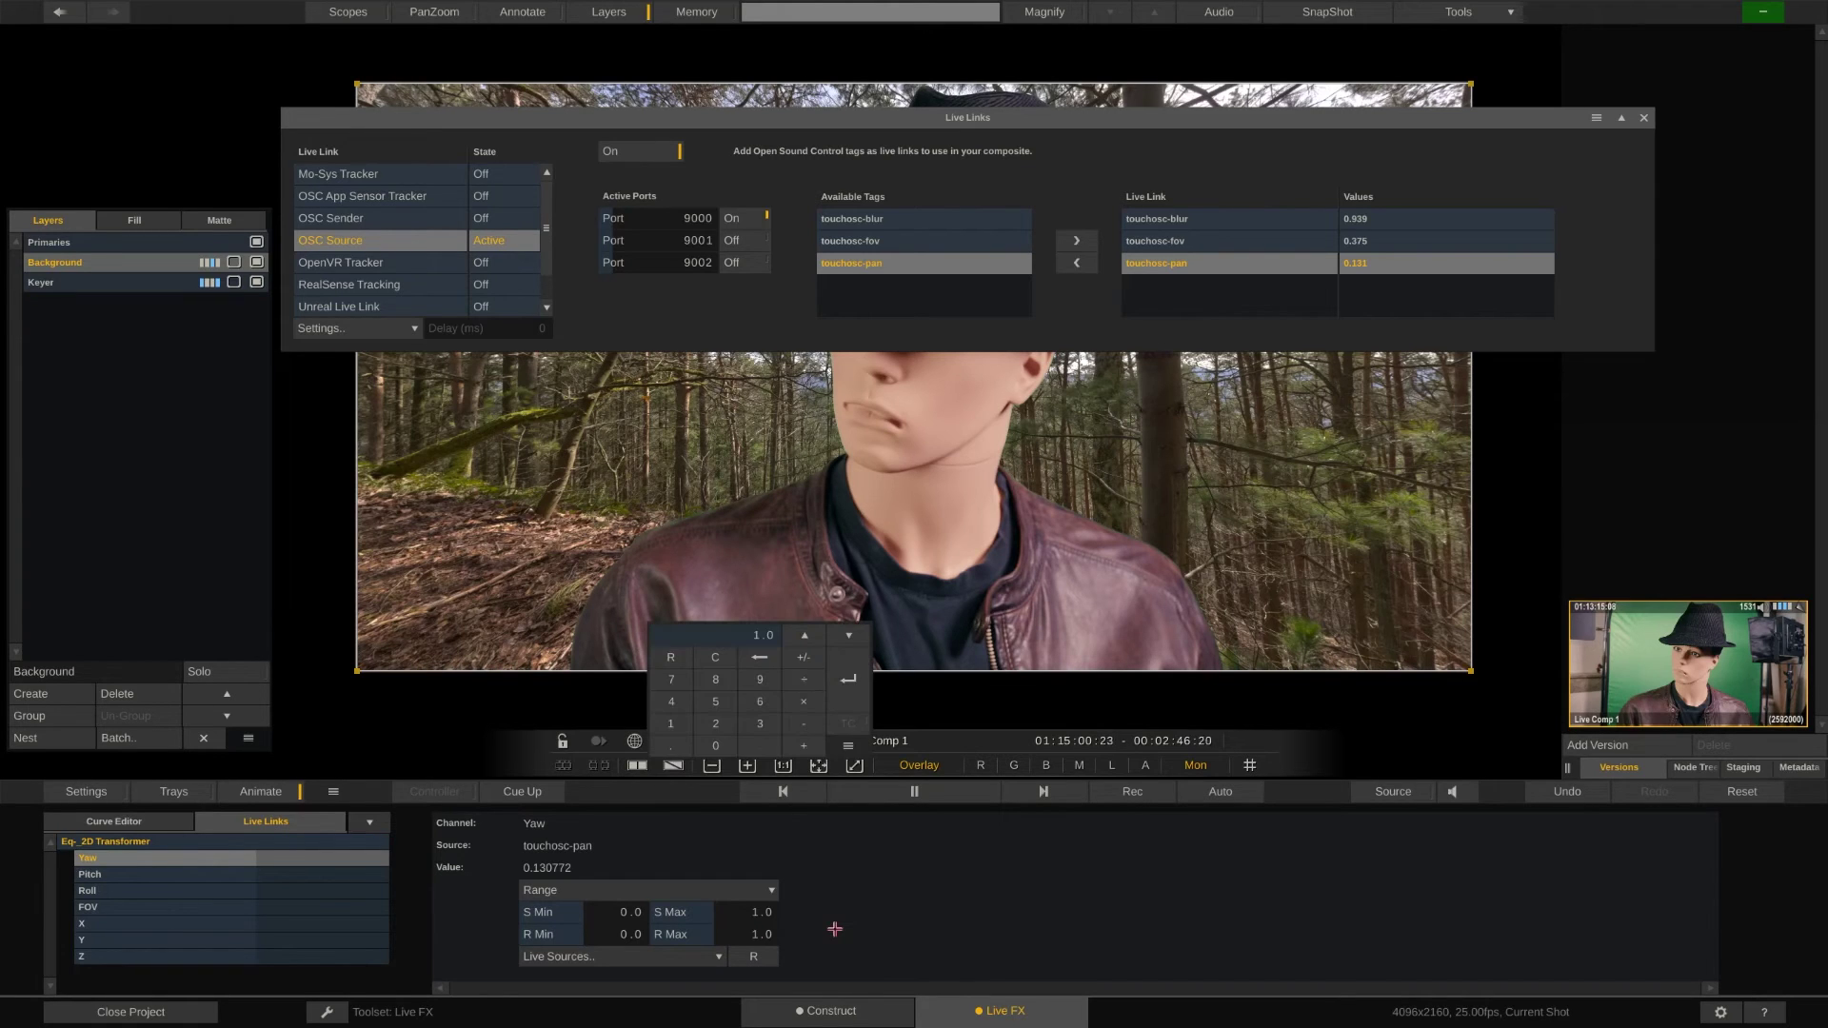
key("Return")
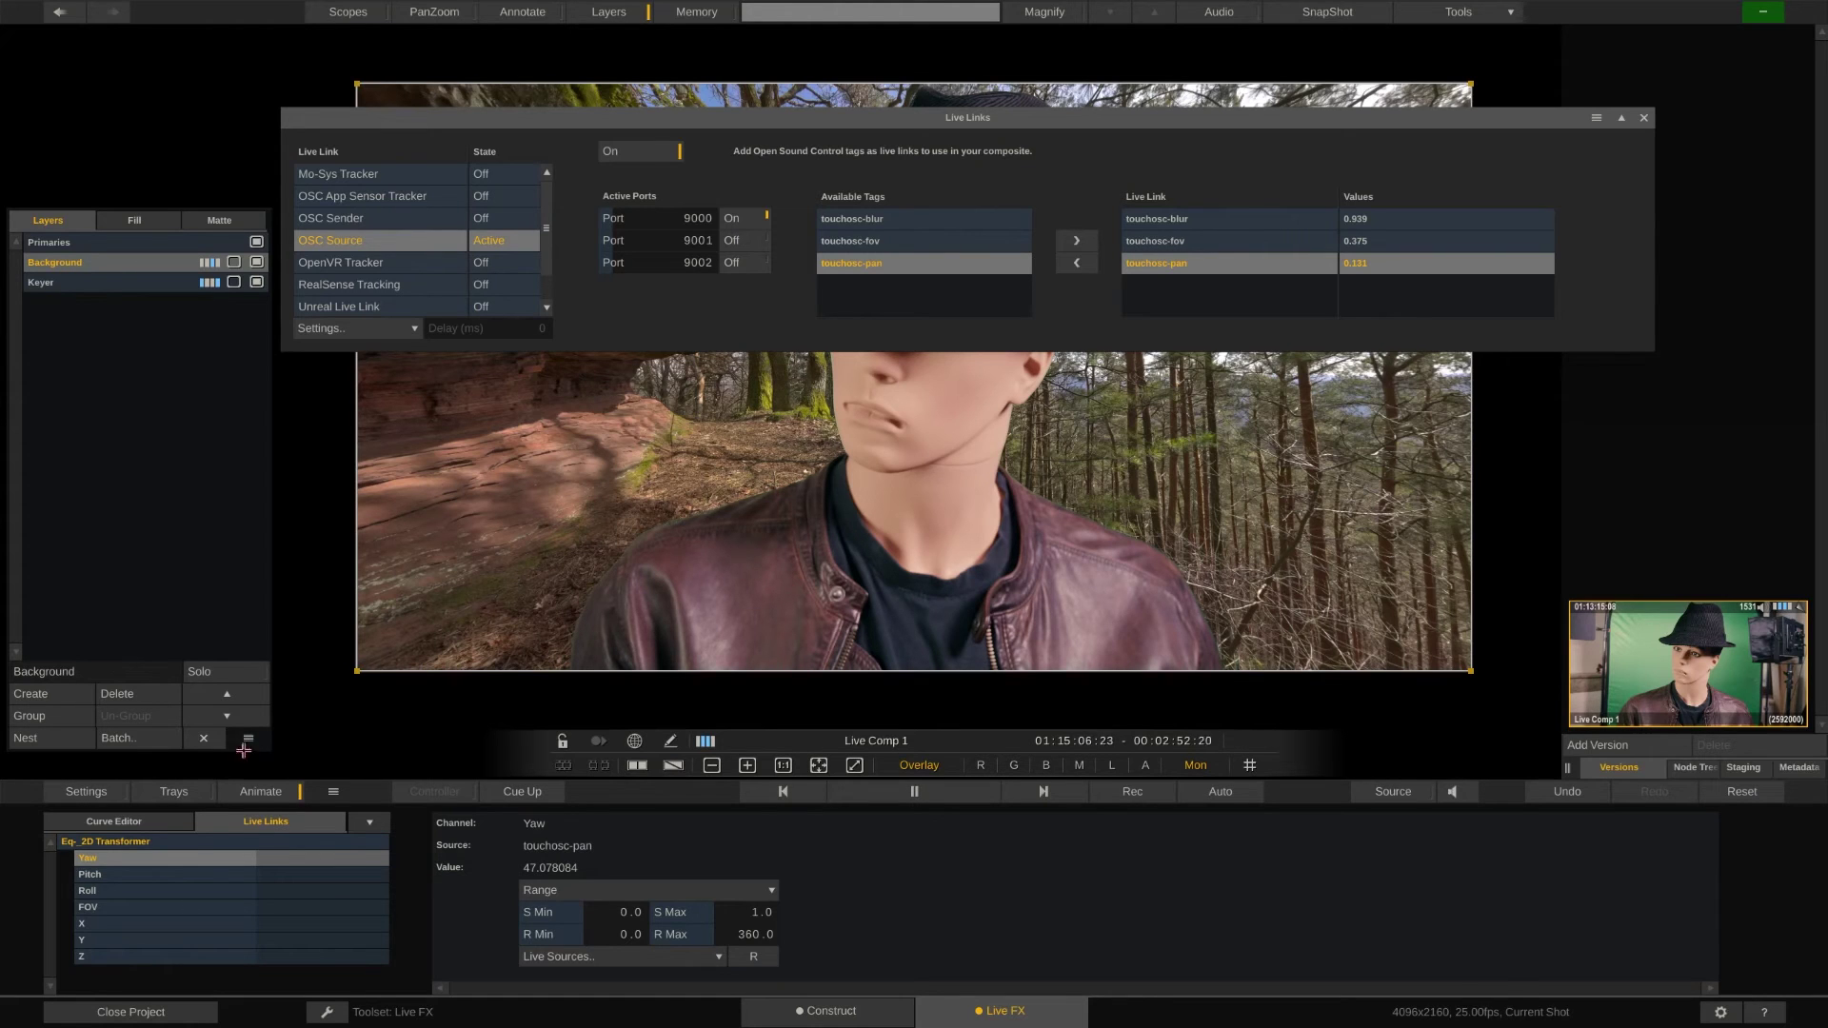
Open the FOV channel's live link and choose touchosc-fov as its source.
left_click(268, 791)
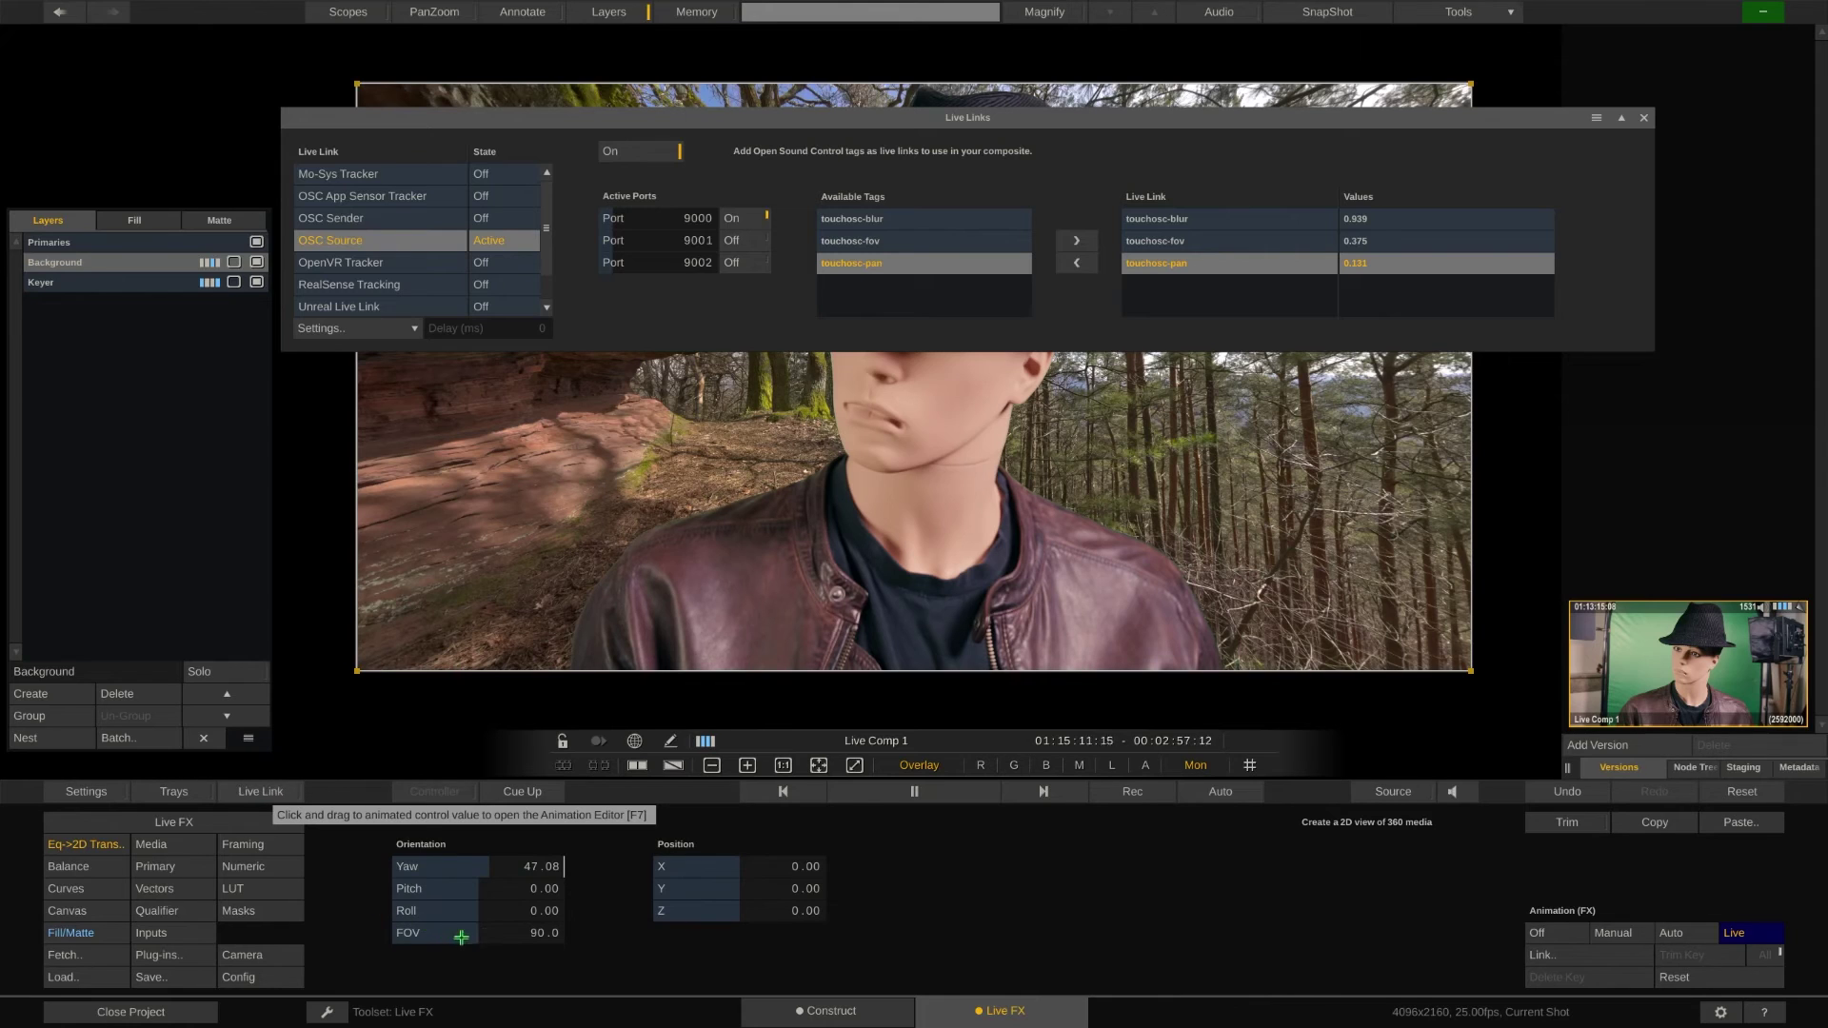
left_click(495, 933)
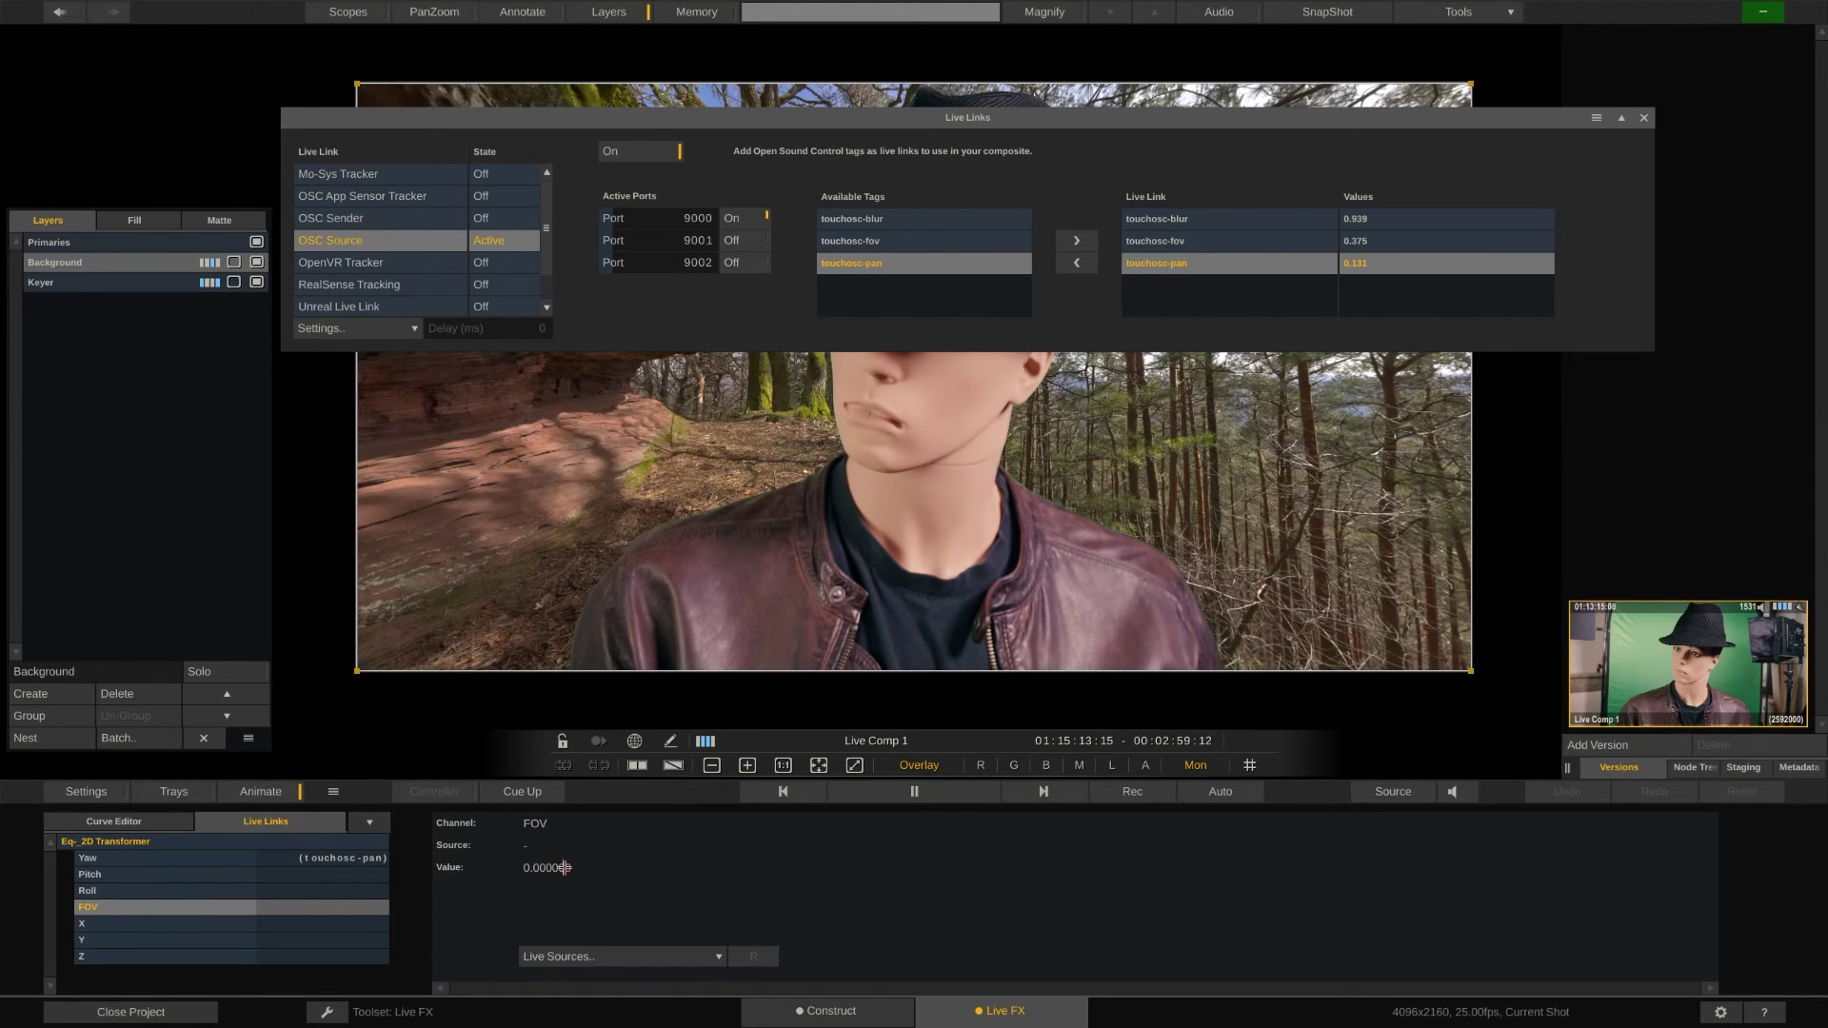
left_click(557, 955)
mouse_move(700, 945)
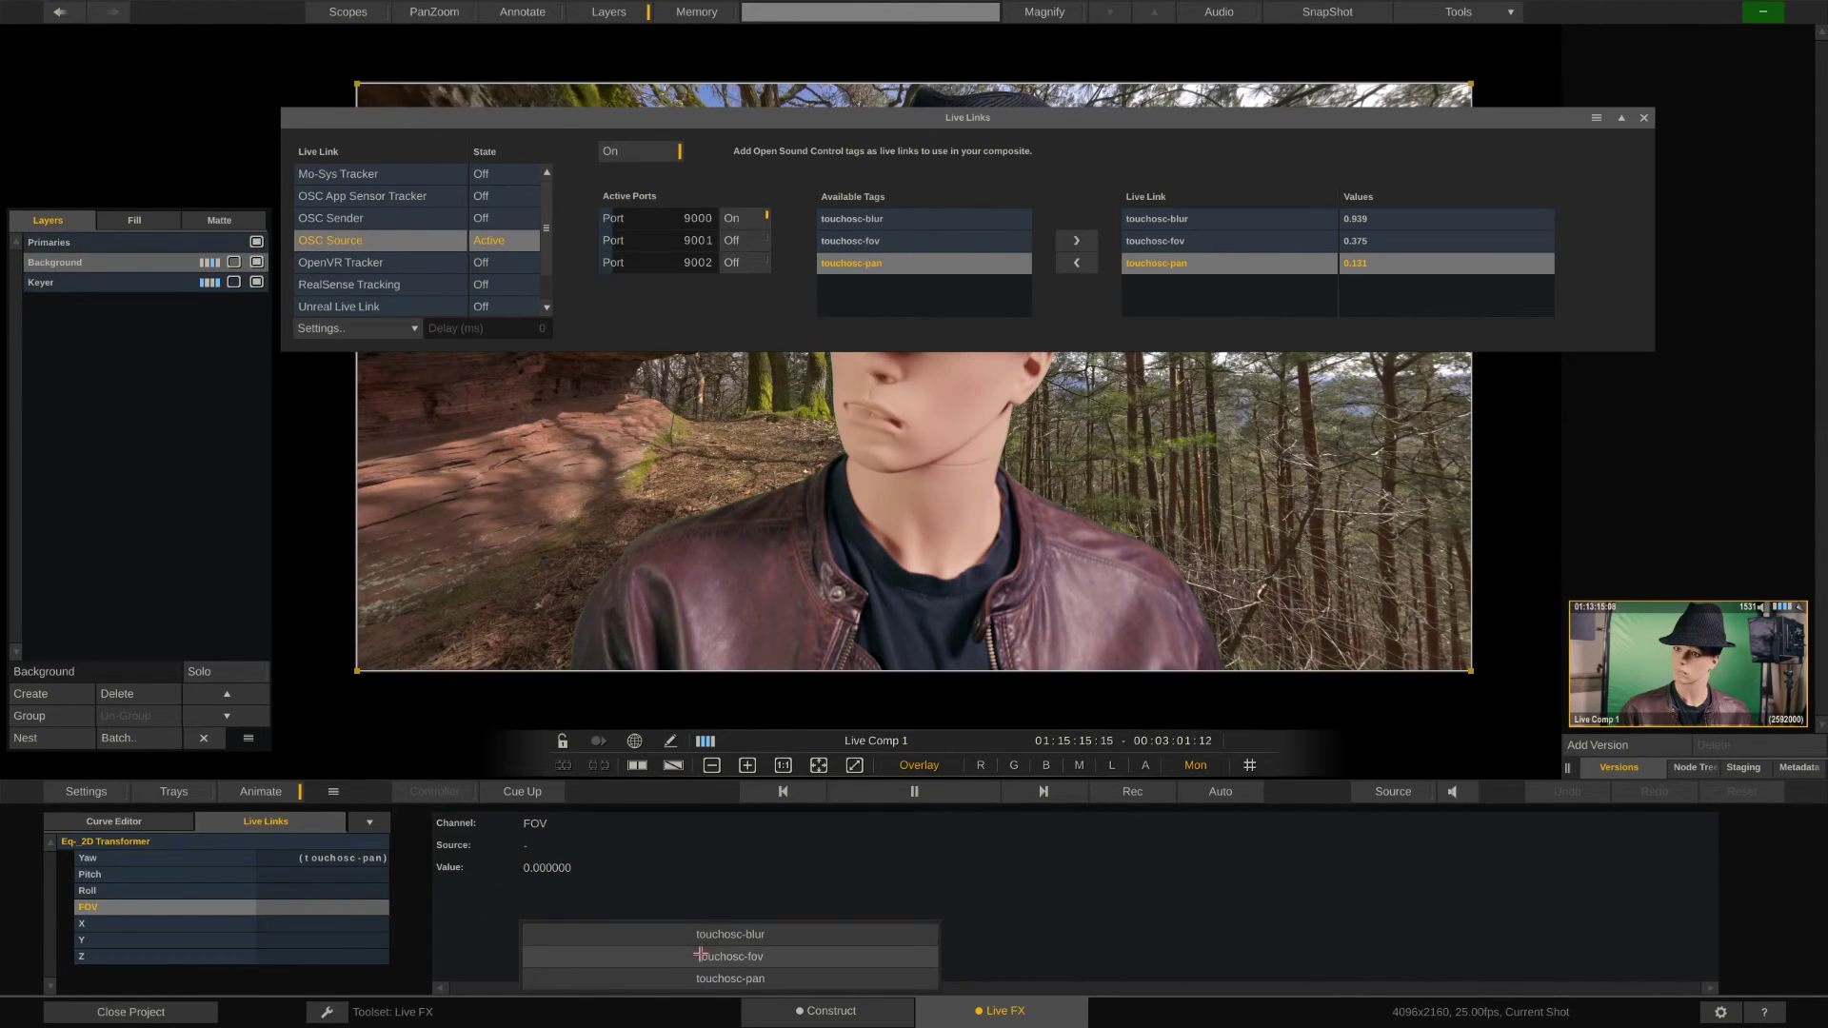
left_click(660, 909)
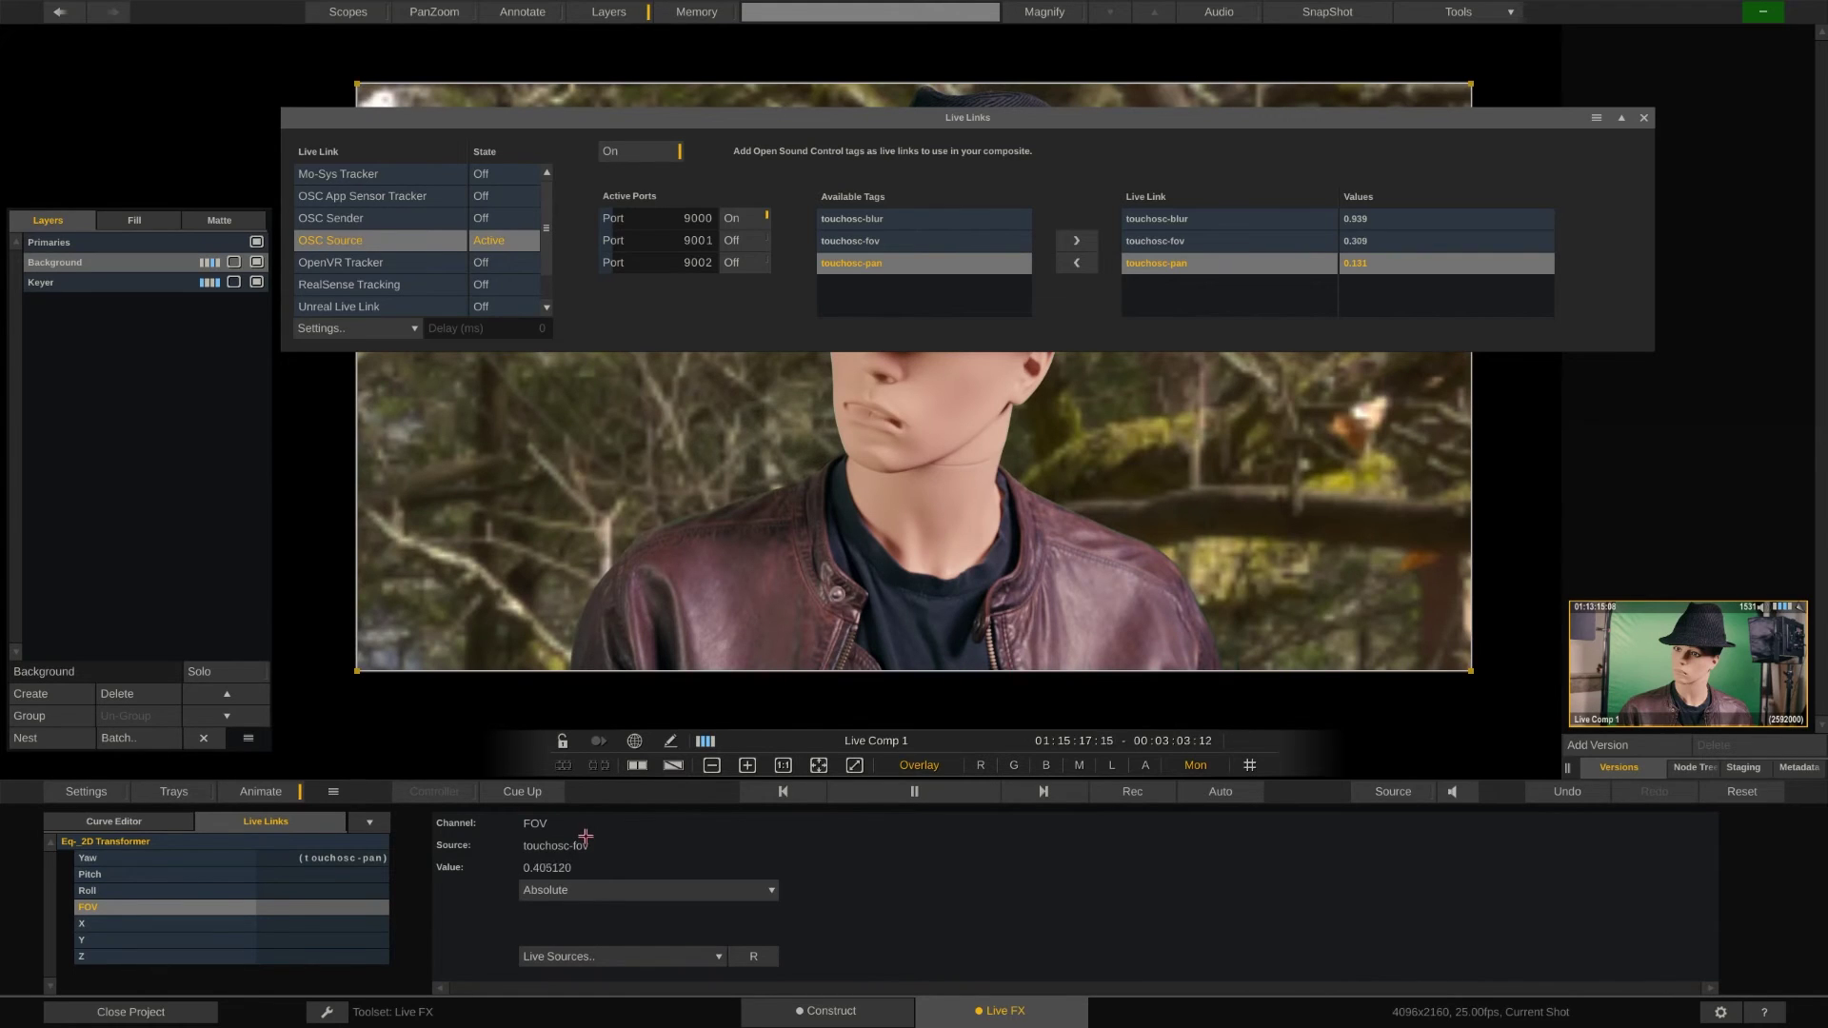
Set the FOV link to Range mode with R Min 20 and R Max 60.
left_click(599, 891)
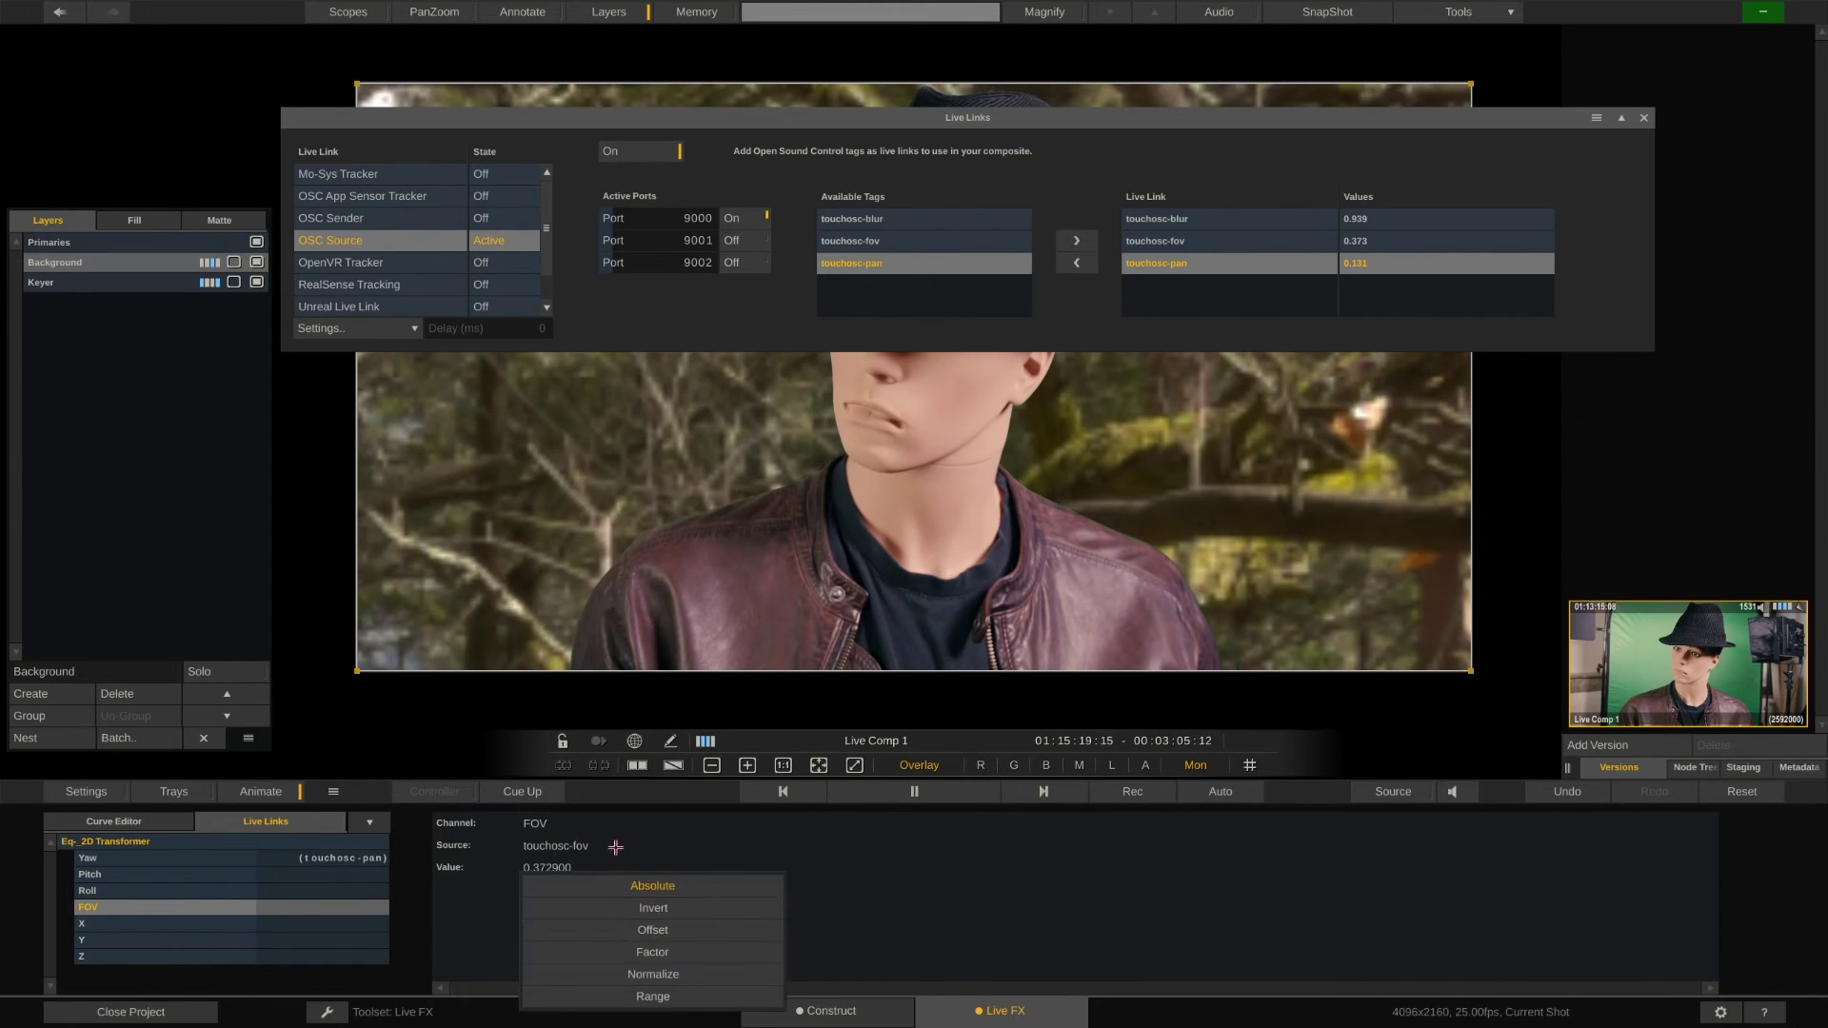
left_click(620, 994)
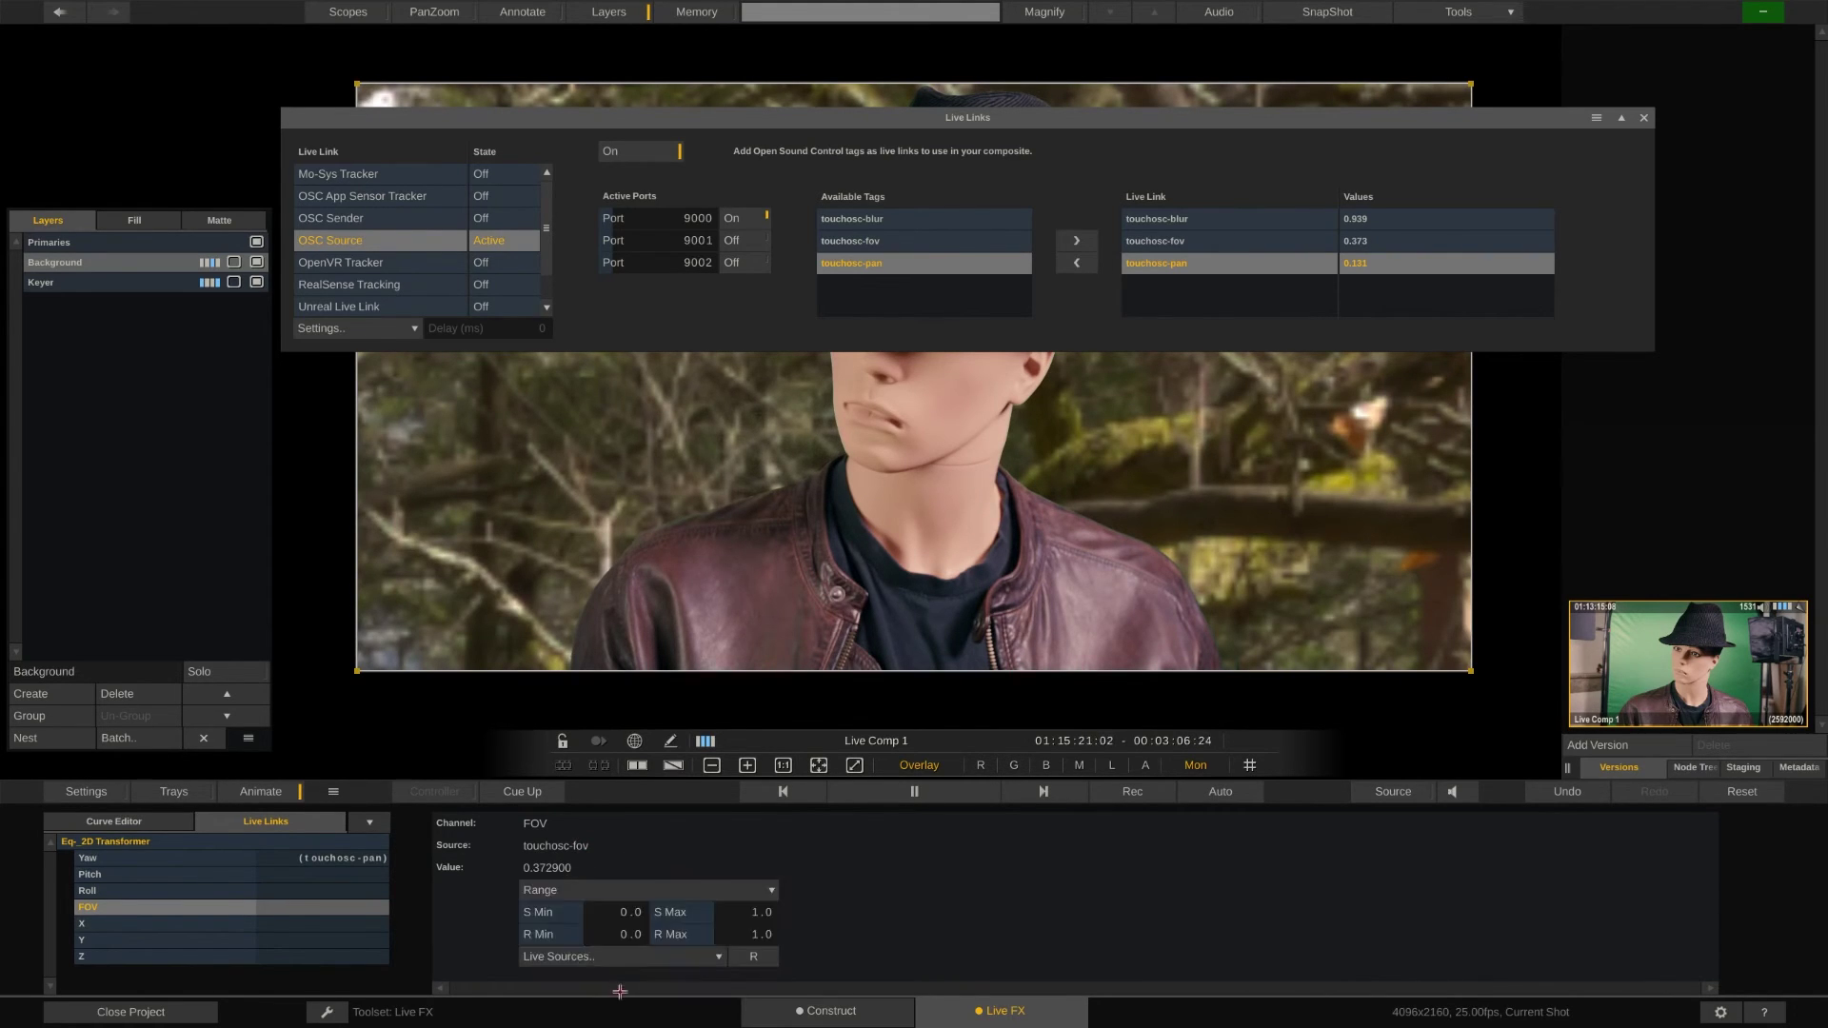
left_click(629, 936)
type("20")
key("Return")
left_click(733, 934)
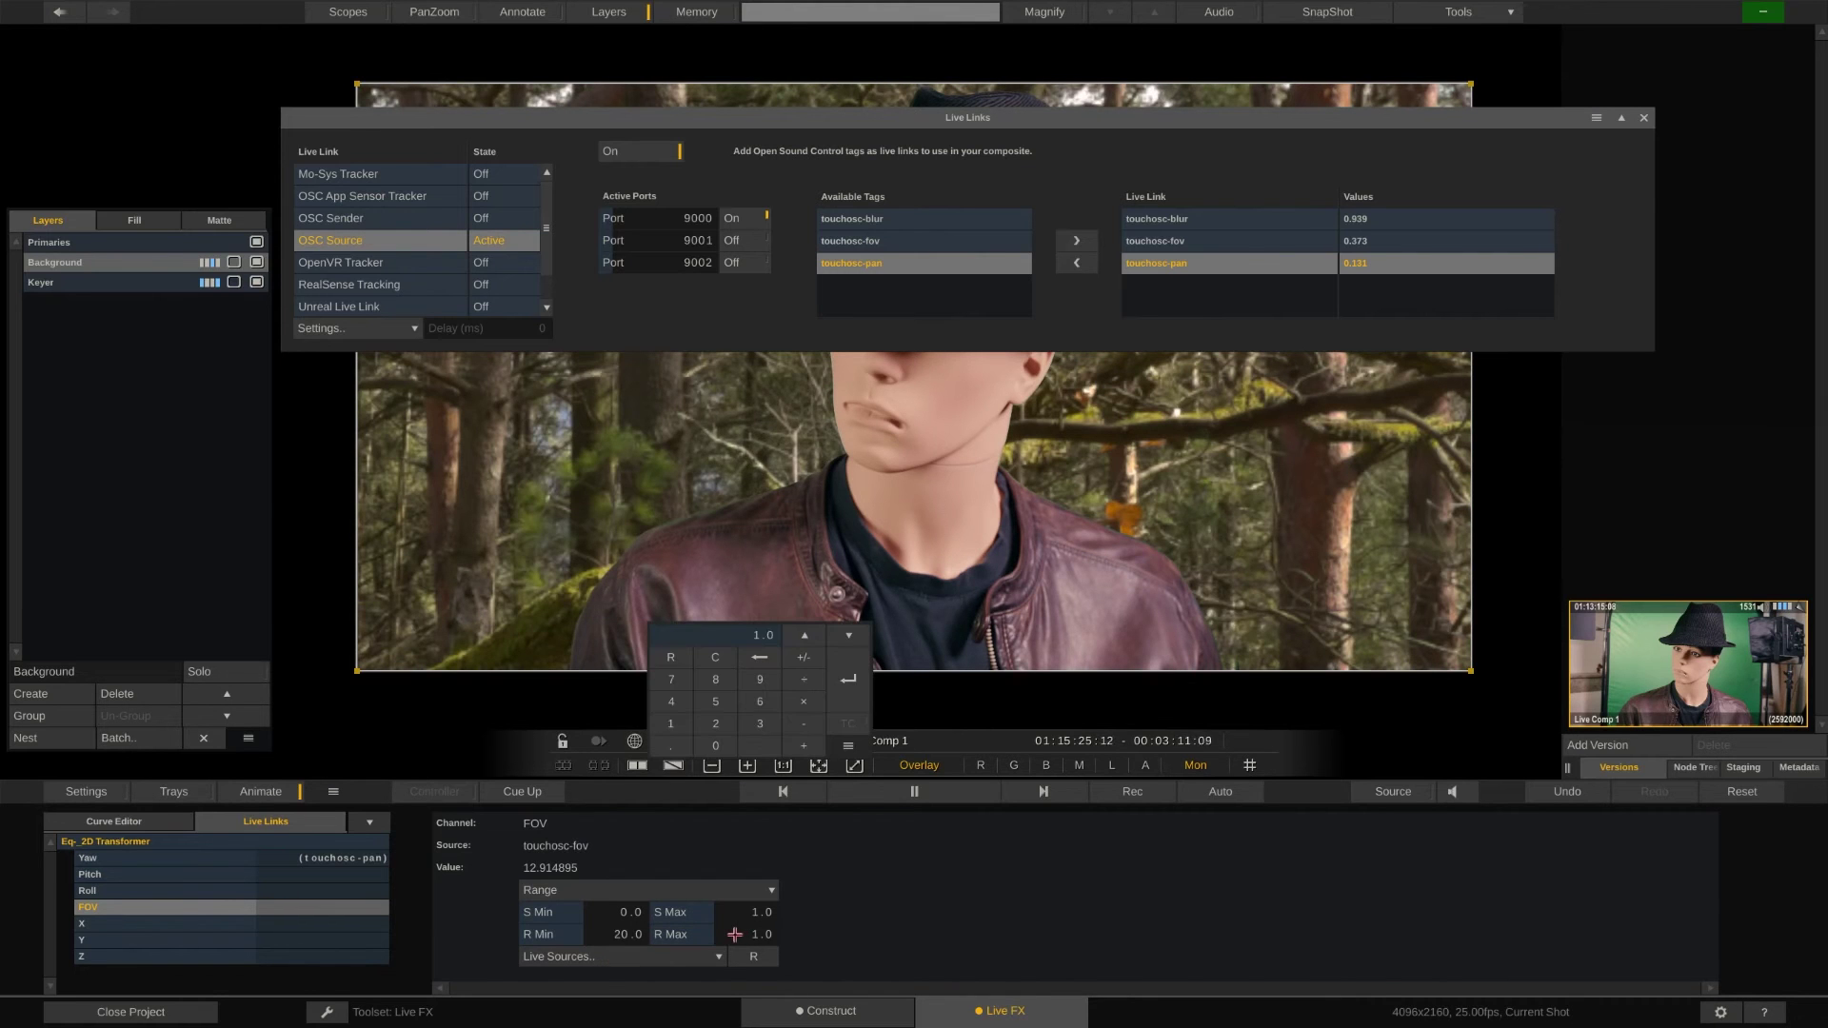
type("60")
key("Return")
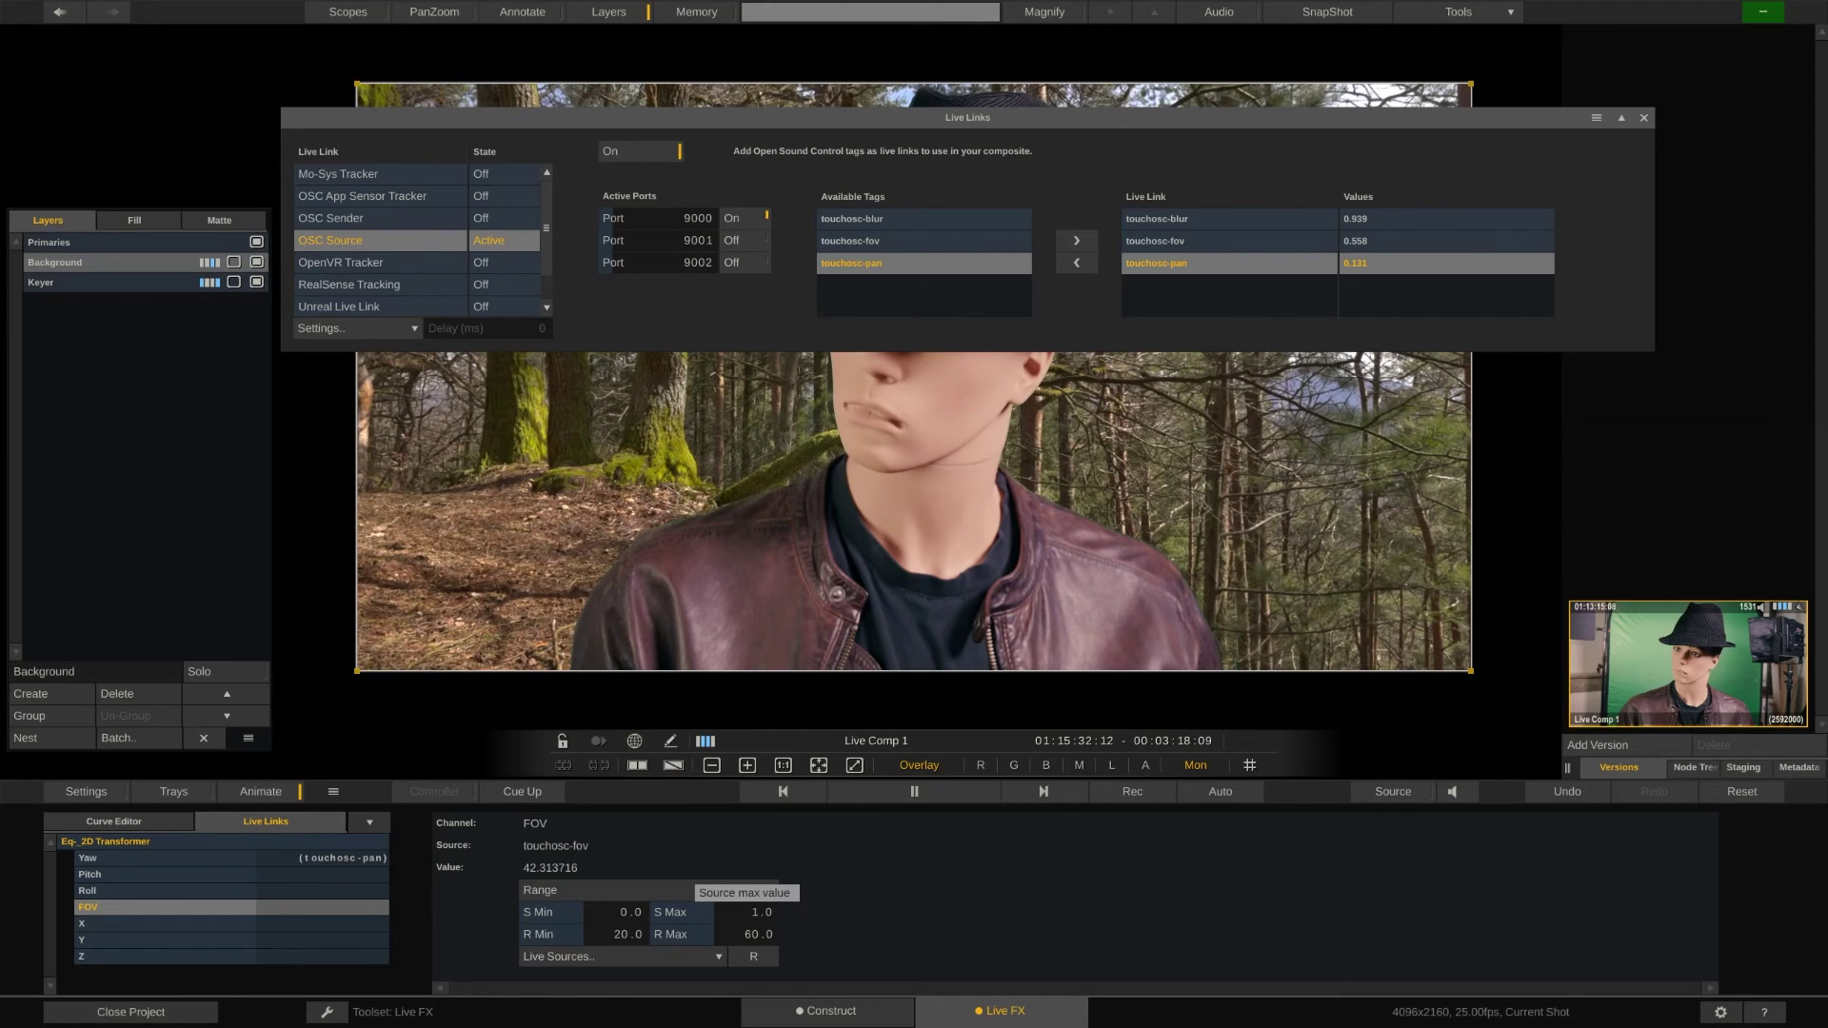
Close Live Links, open the Background layer's Fill/Matte settings, and test the Blur slider.
left_click(1641, 116)
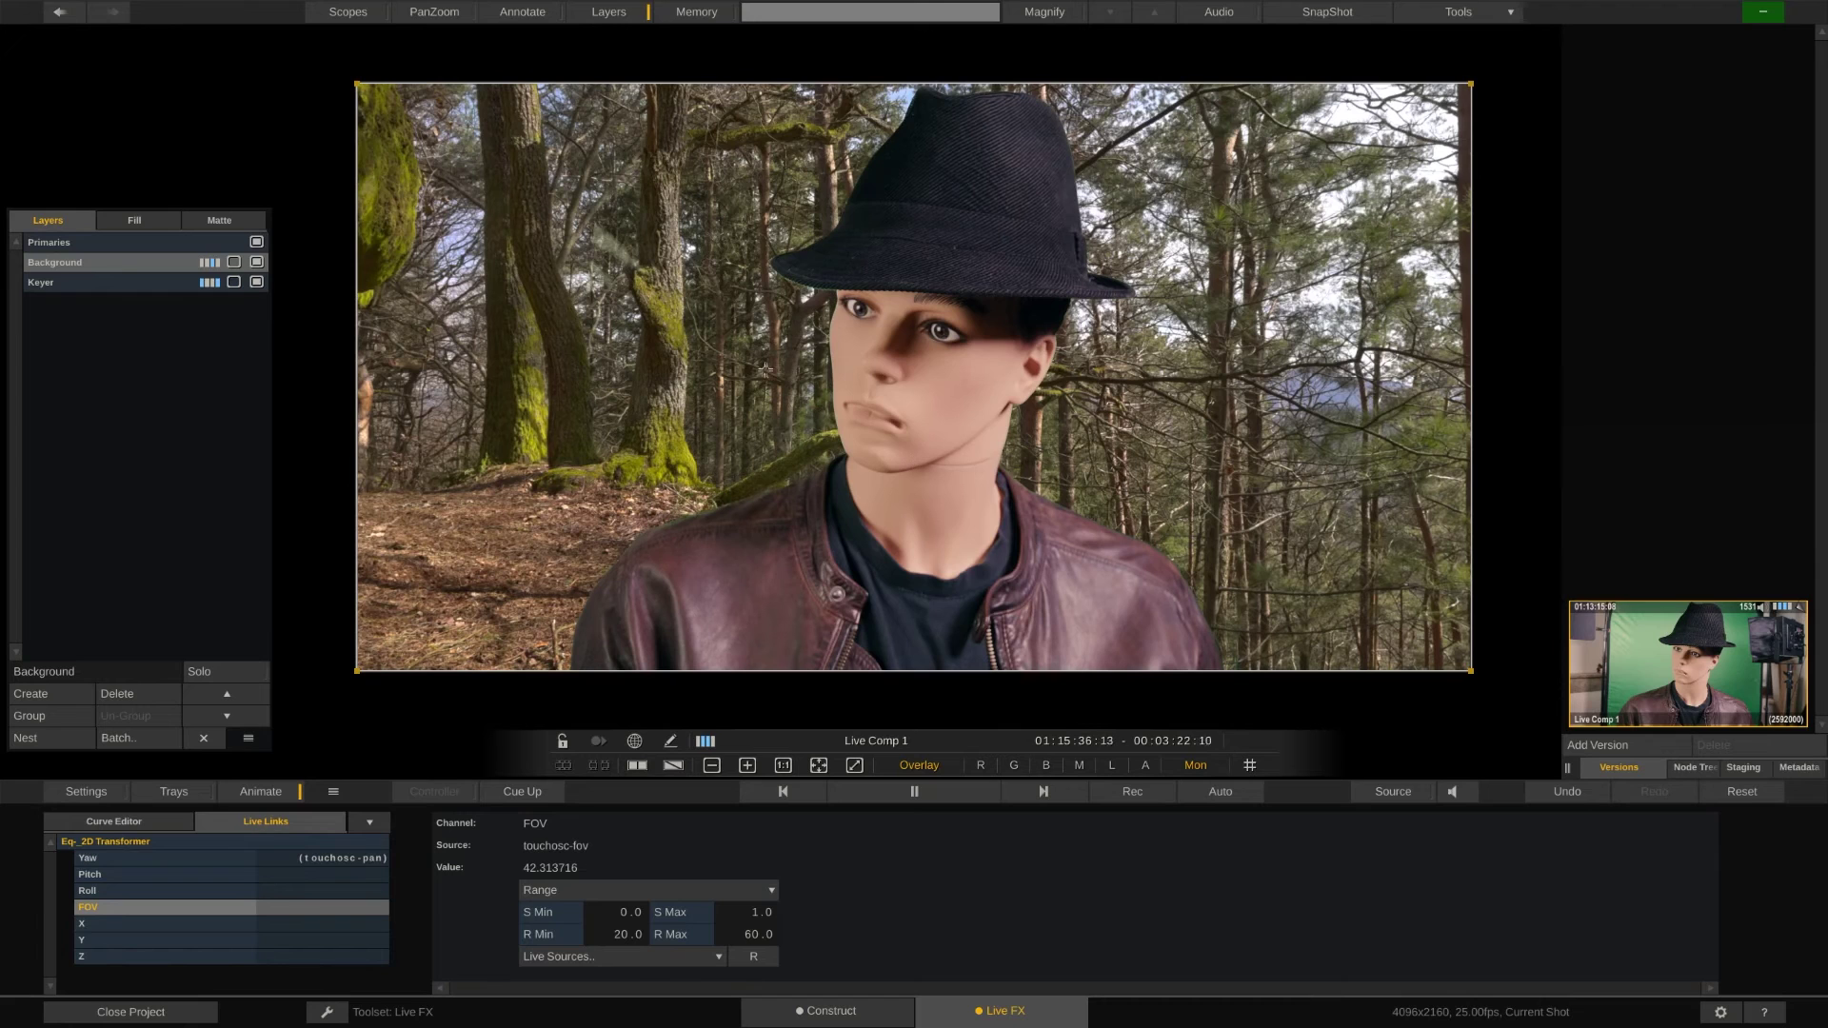
left_click(269, 798)
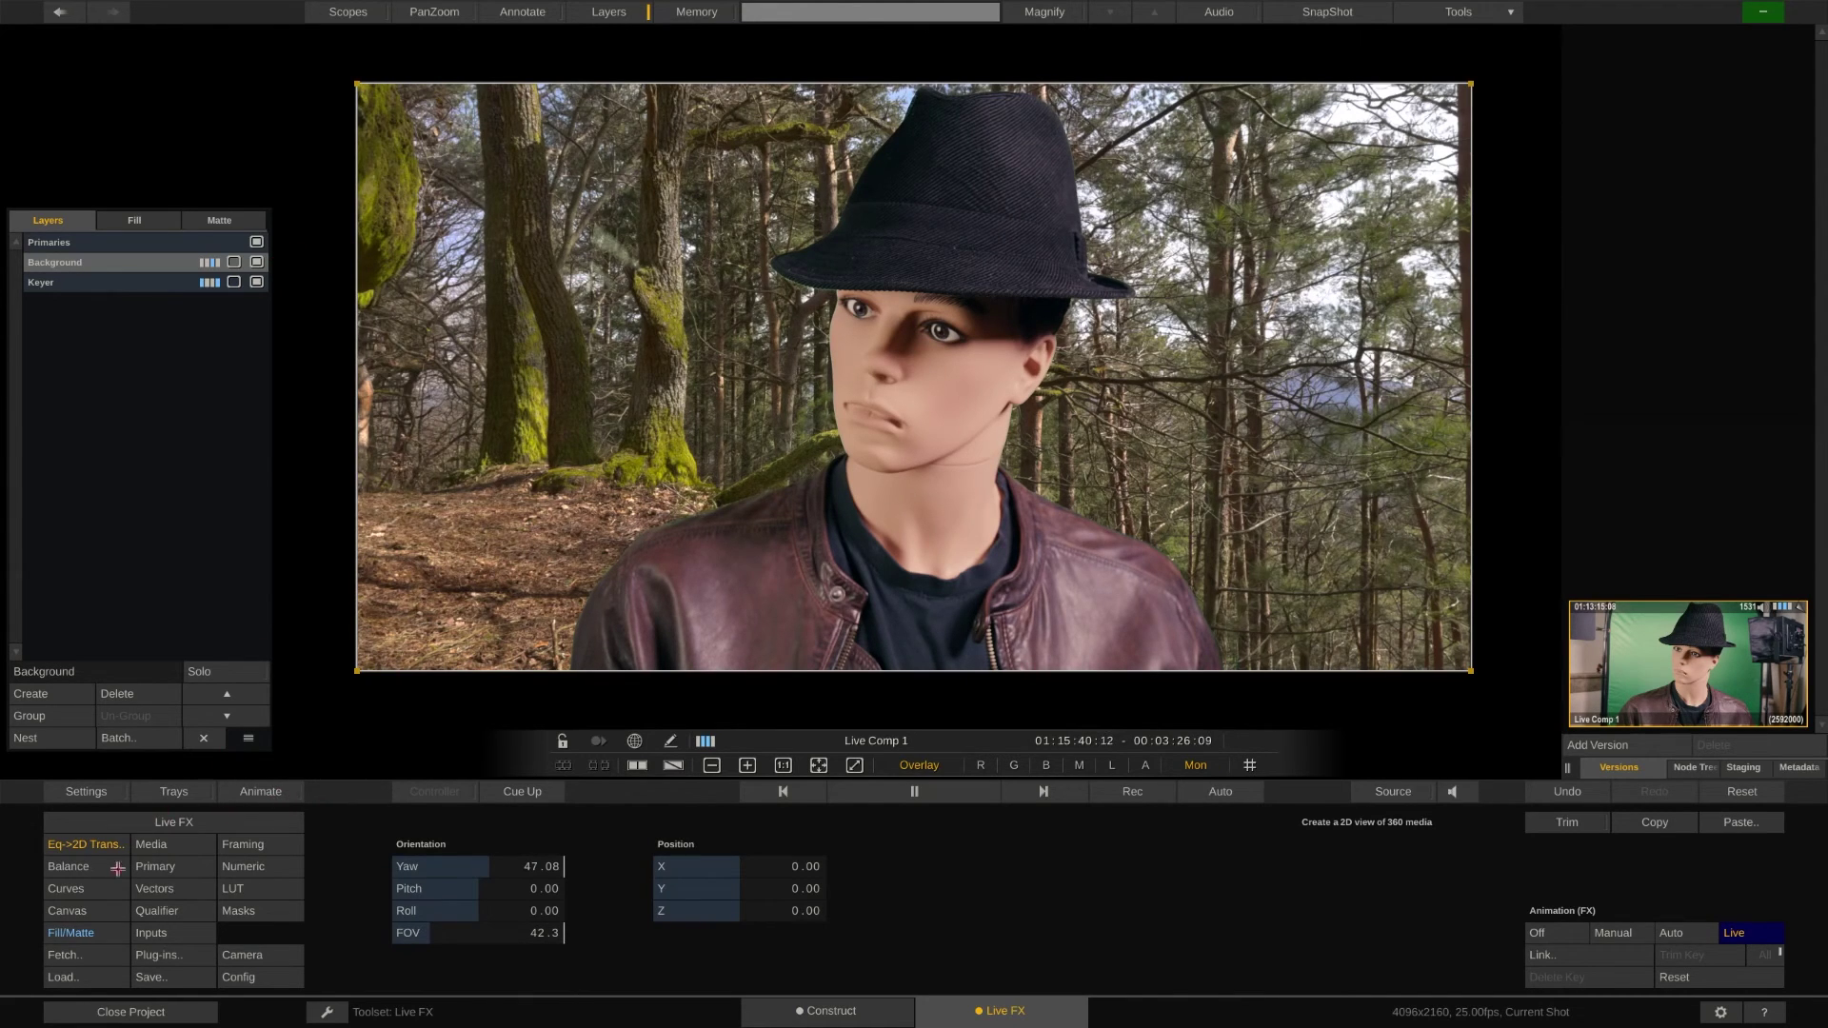
left_click(107, 935)
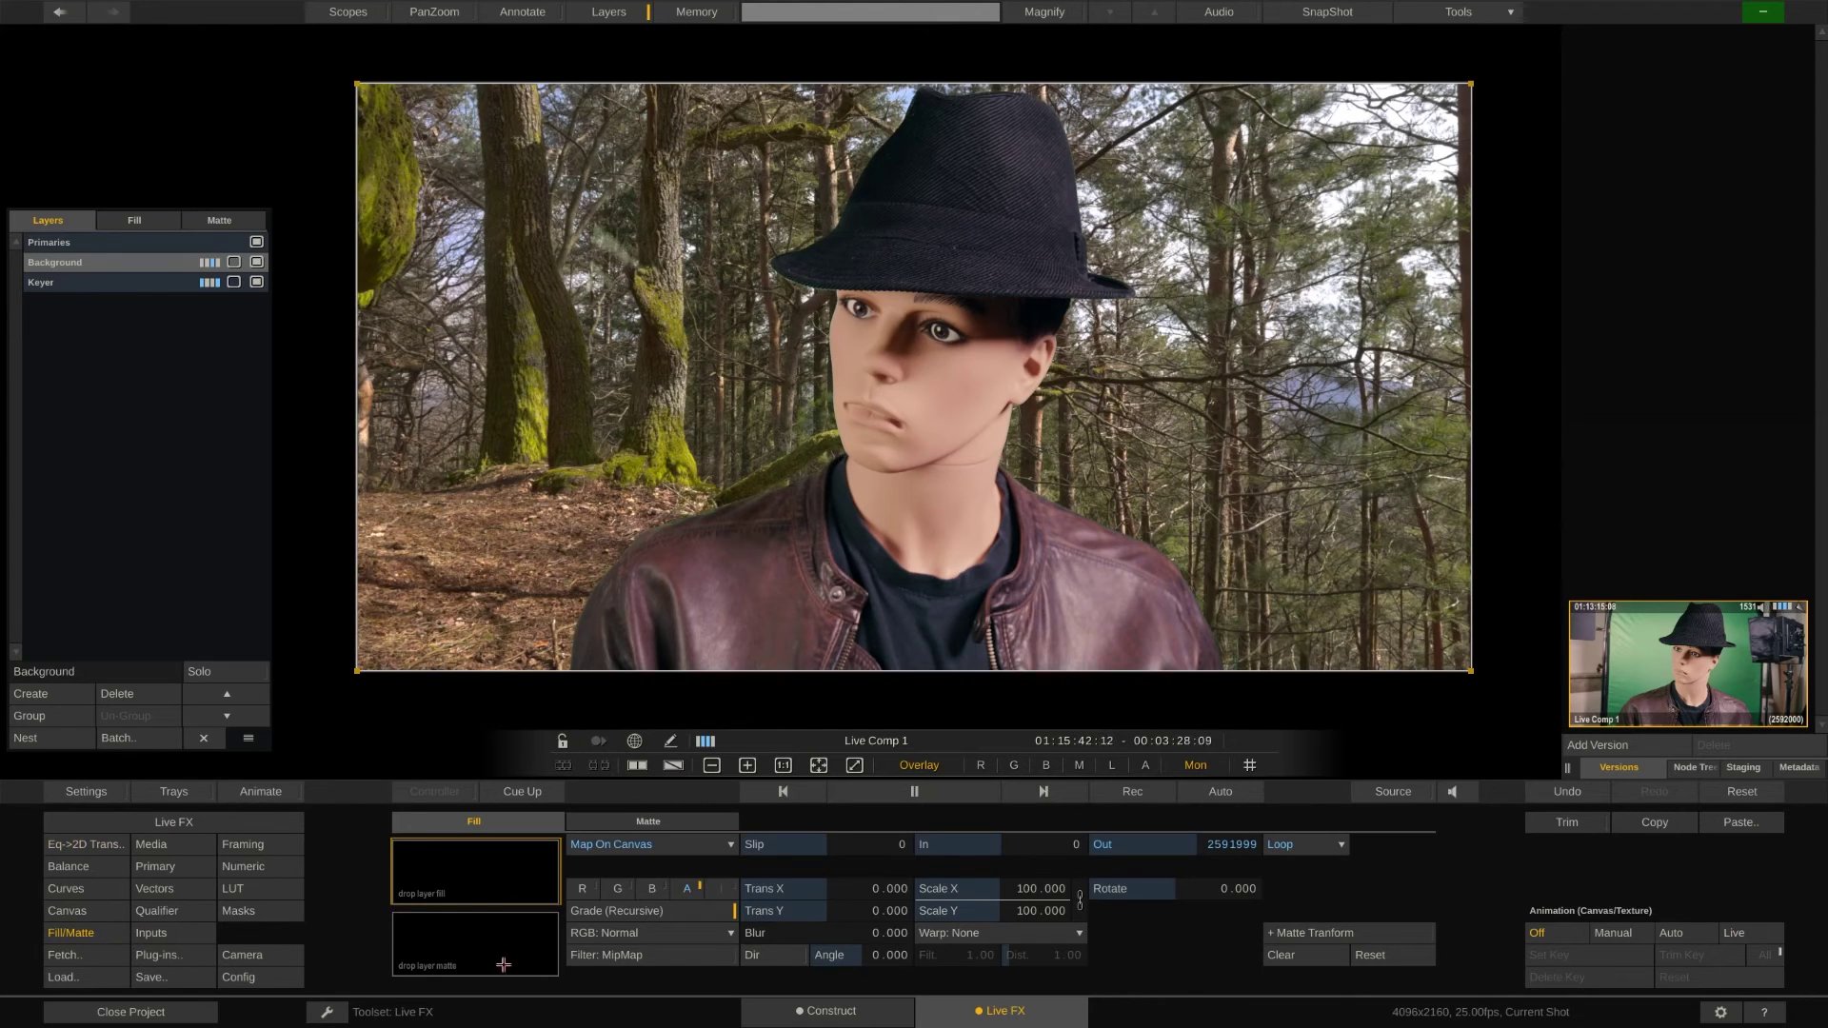
left_click_drag(871, 921, 494, 779)
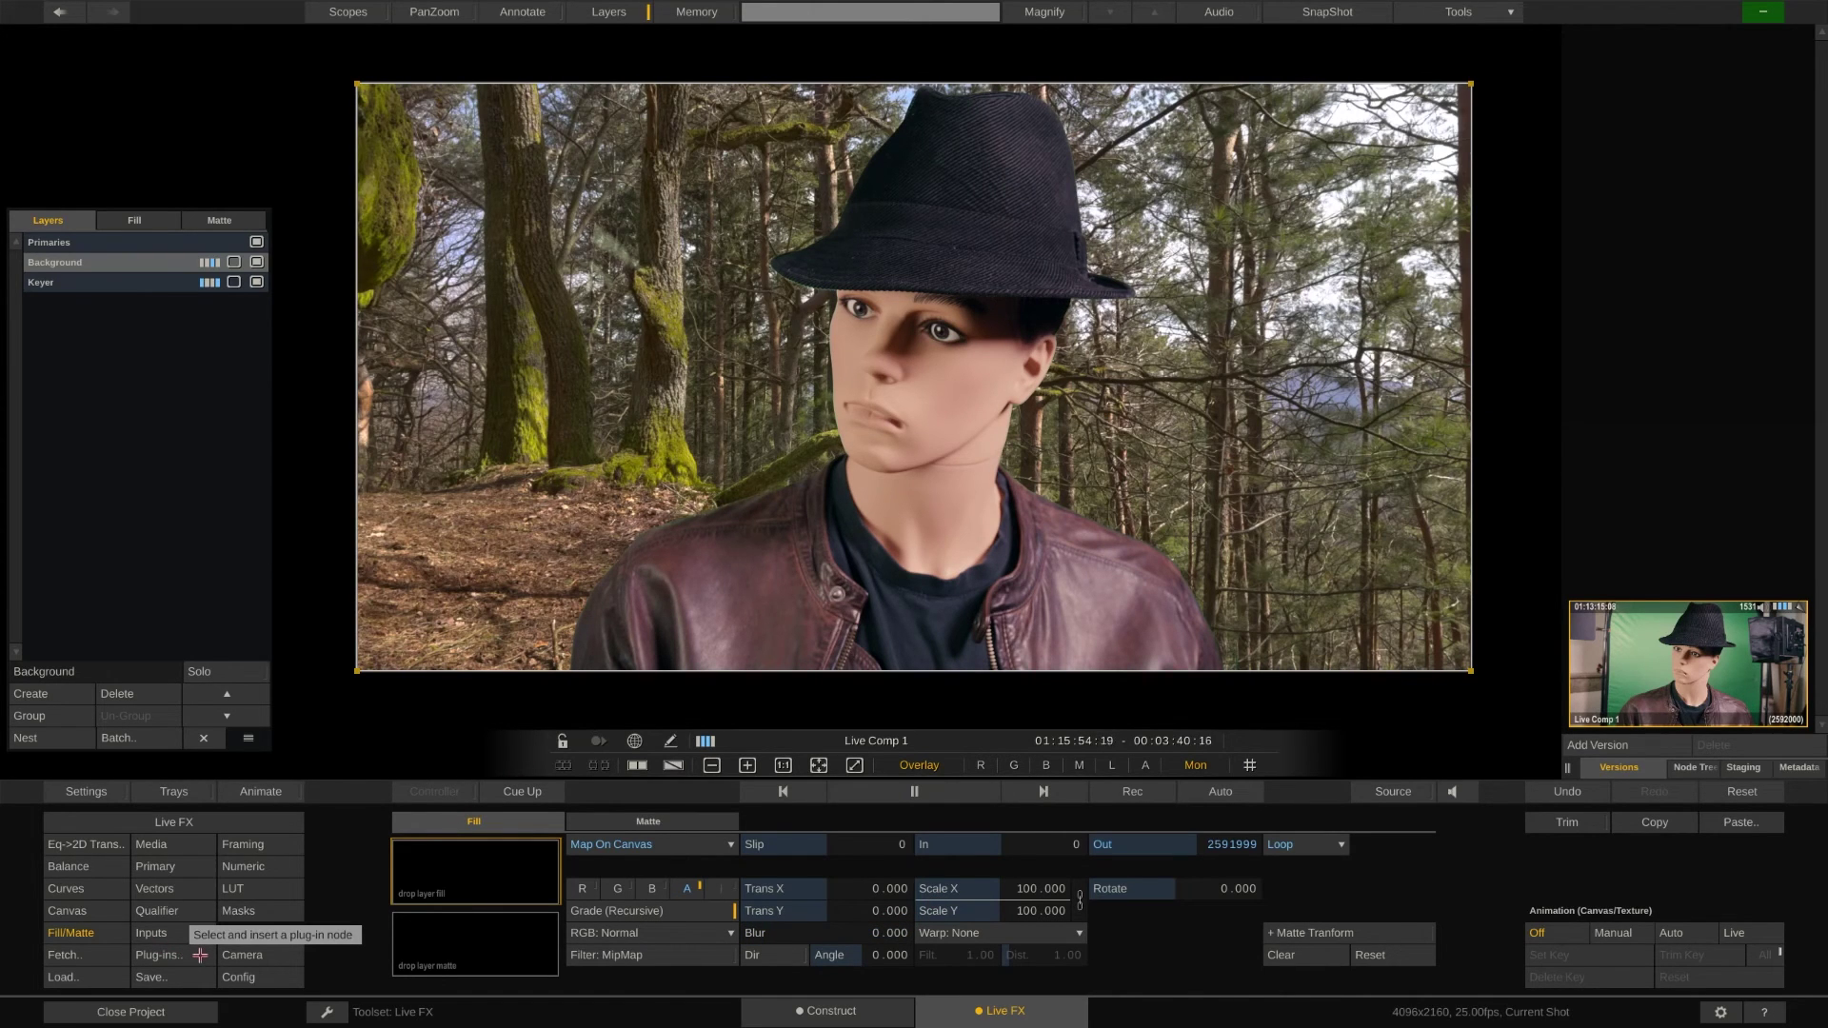
Apply the crok_lens_blur shader to the Background layer, test Amount, then set it to 0.
left_click(157, 955)
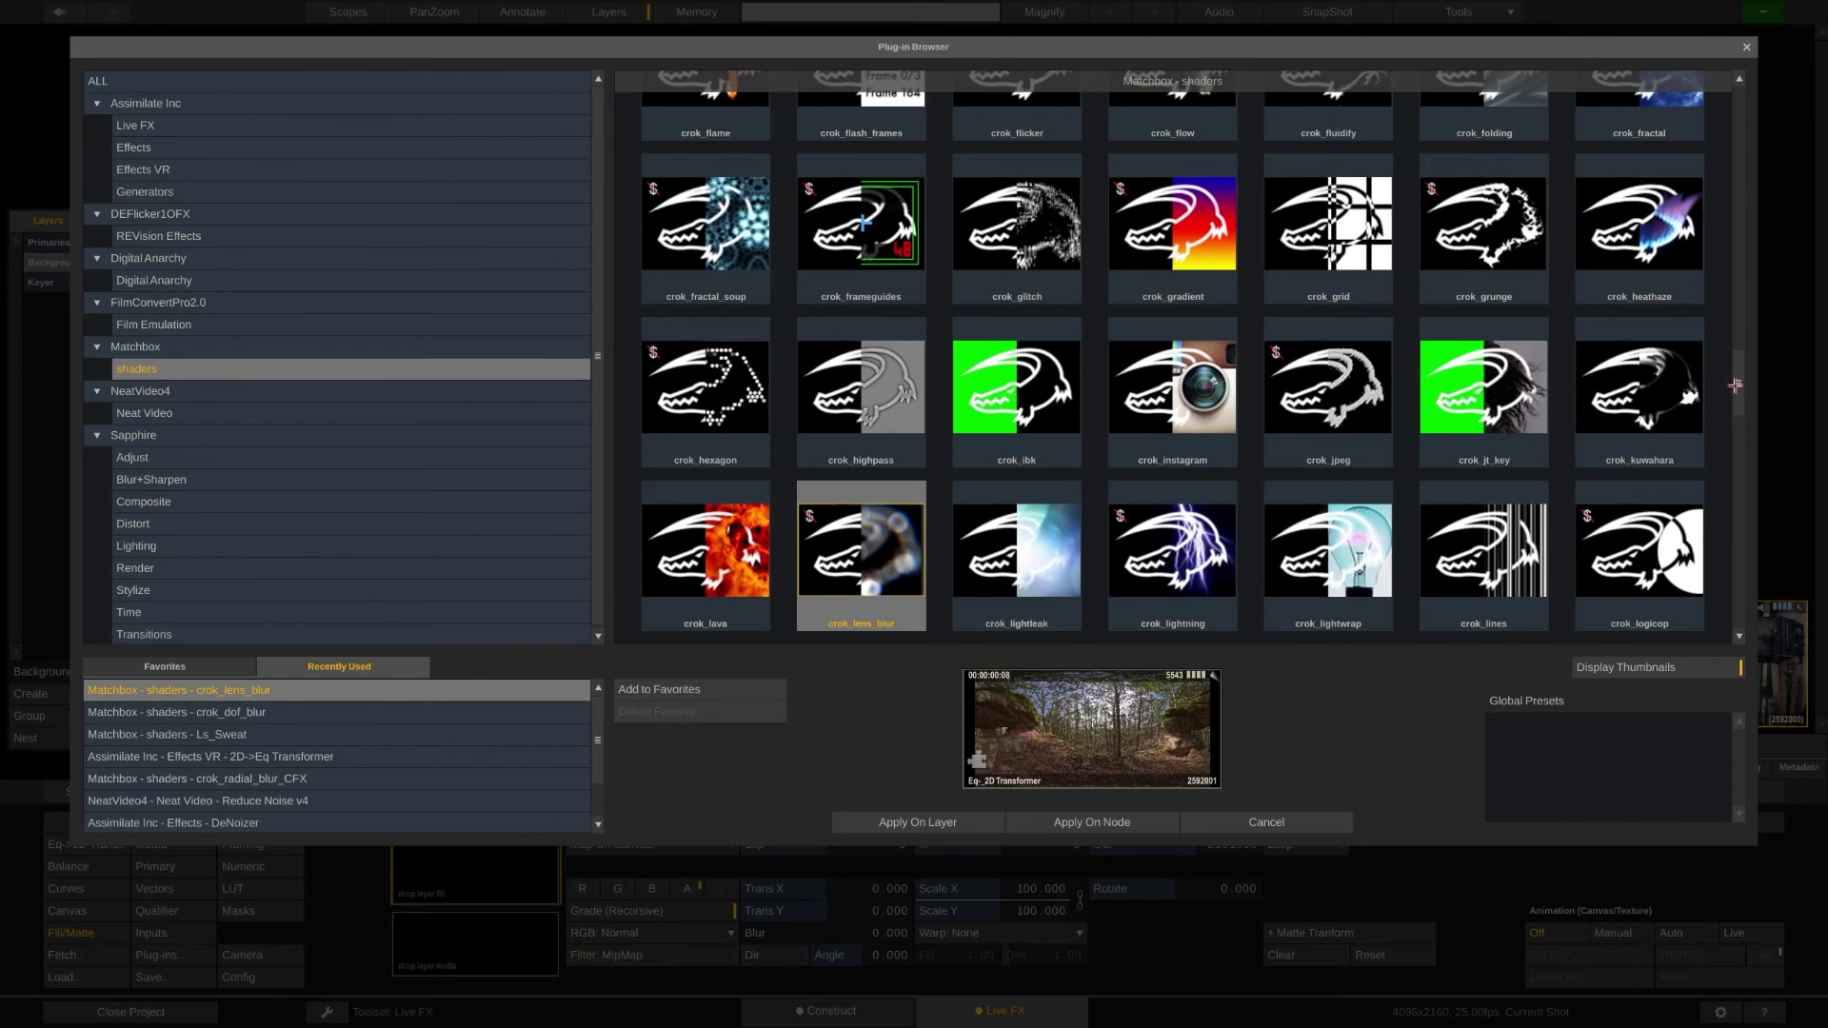
left_click_drag(1738, 385, 1737, 410)
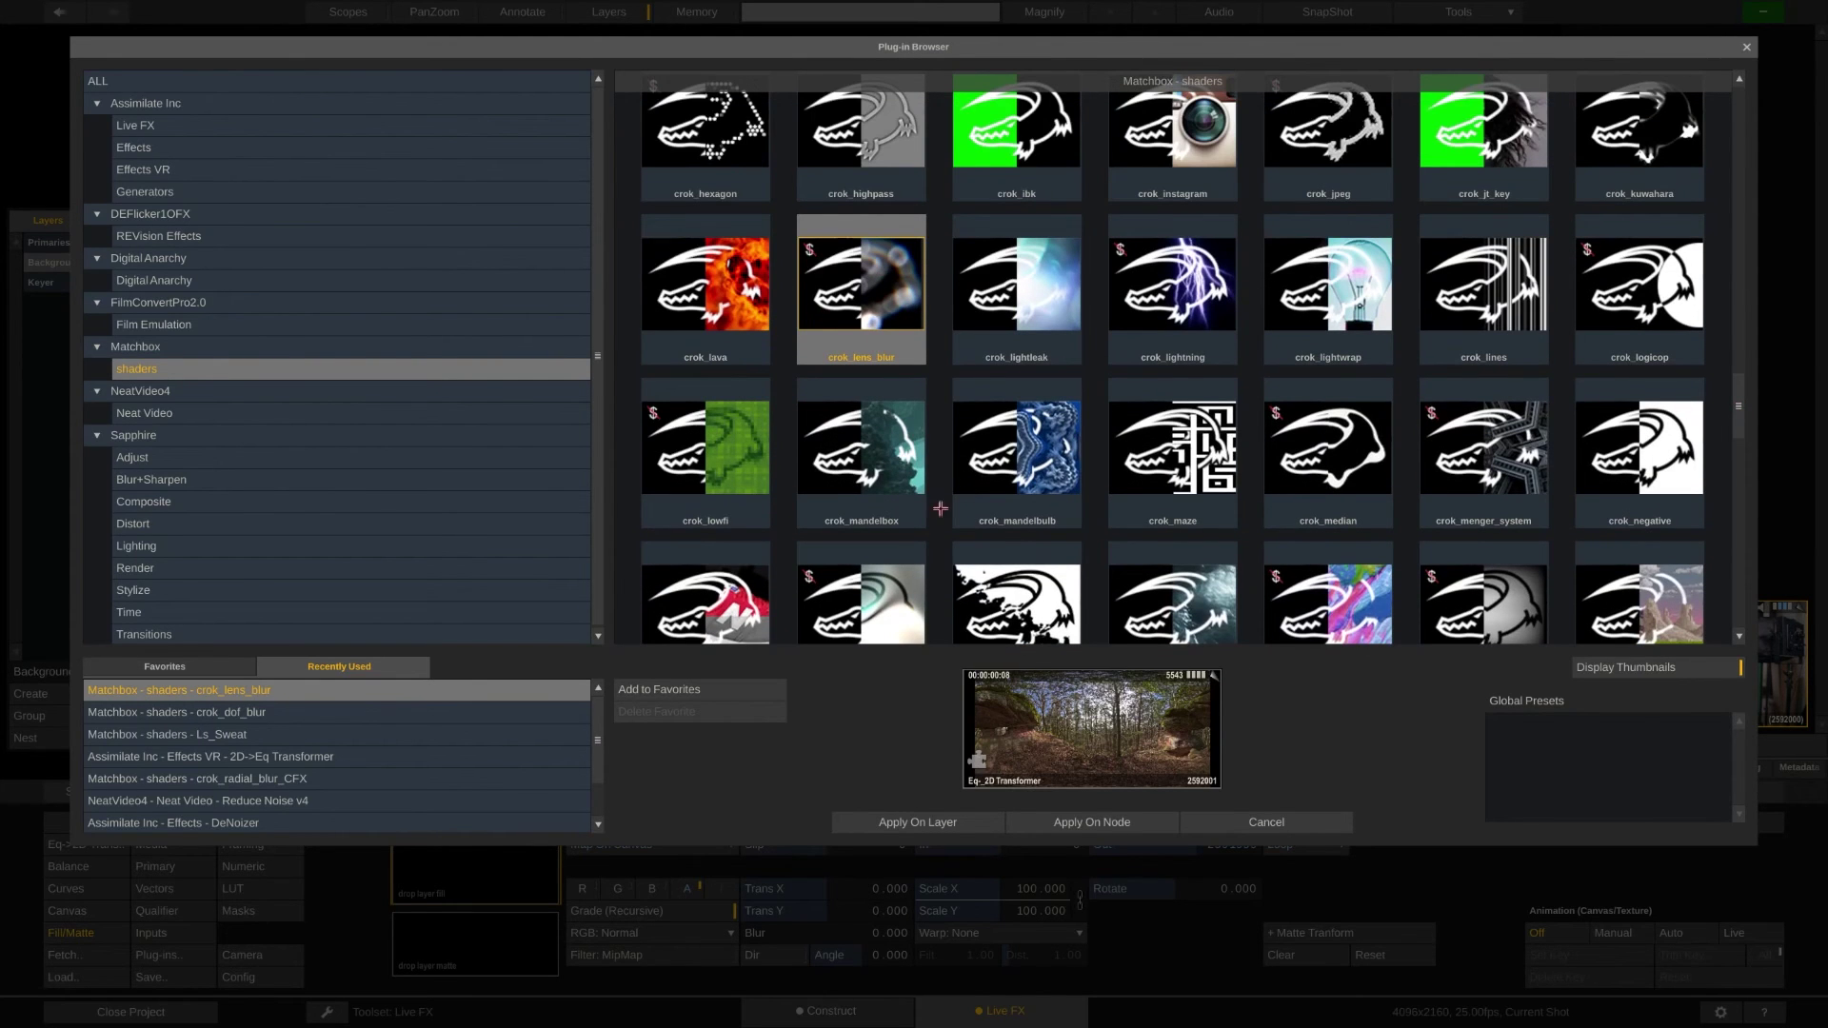
left_click(862, 822)
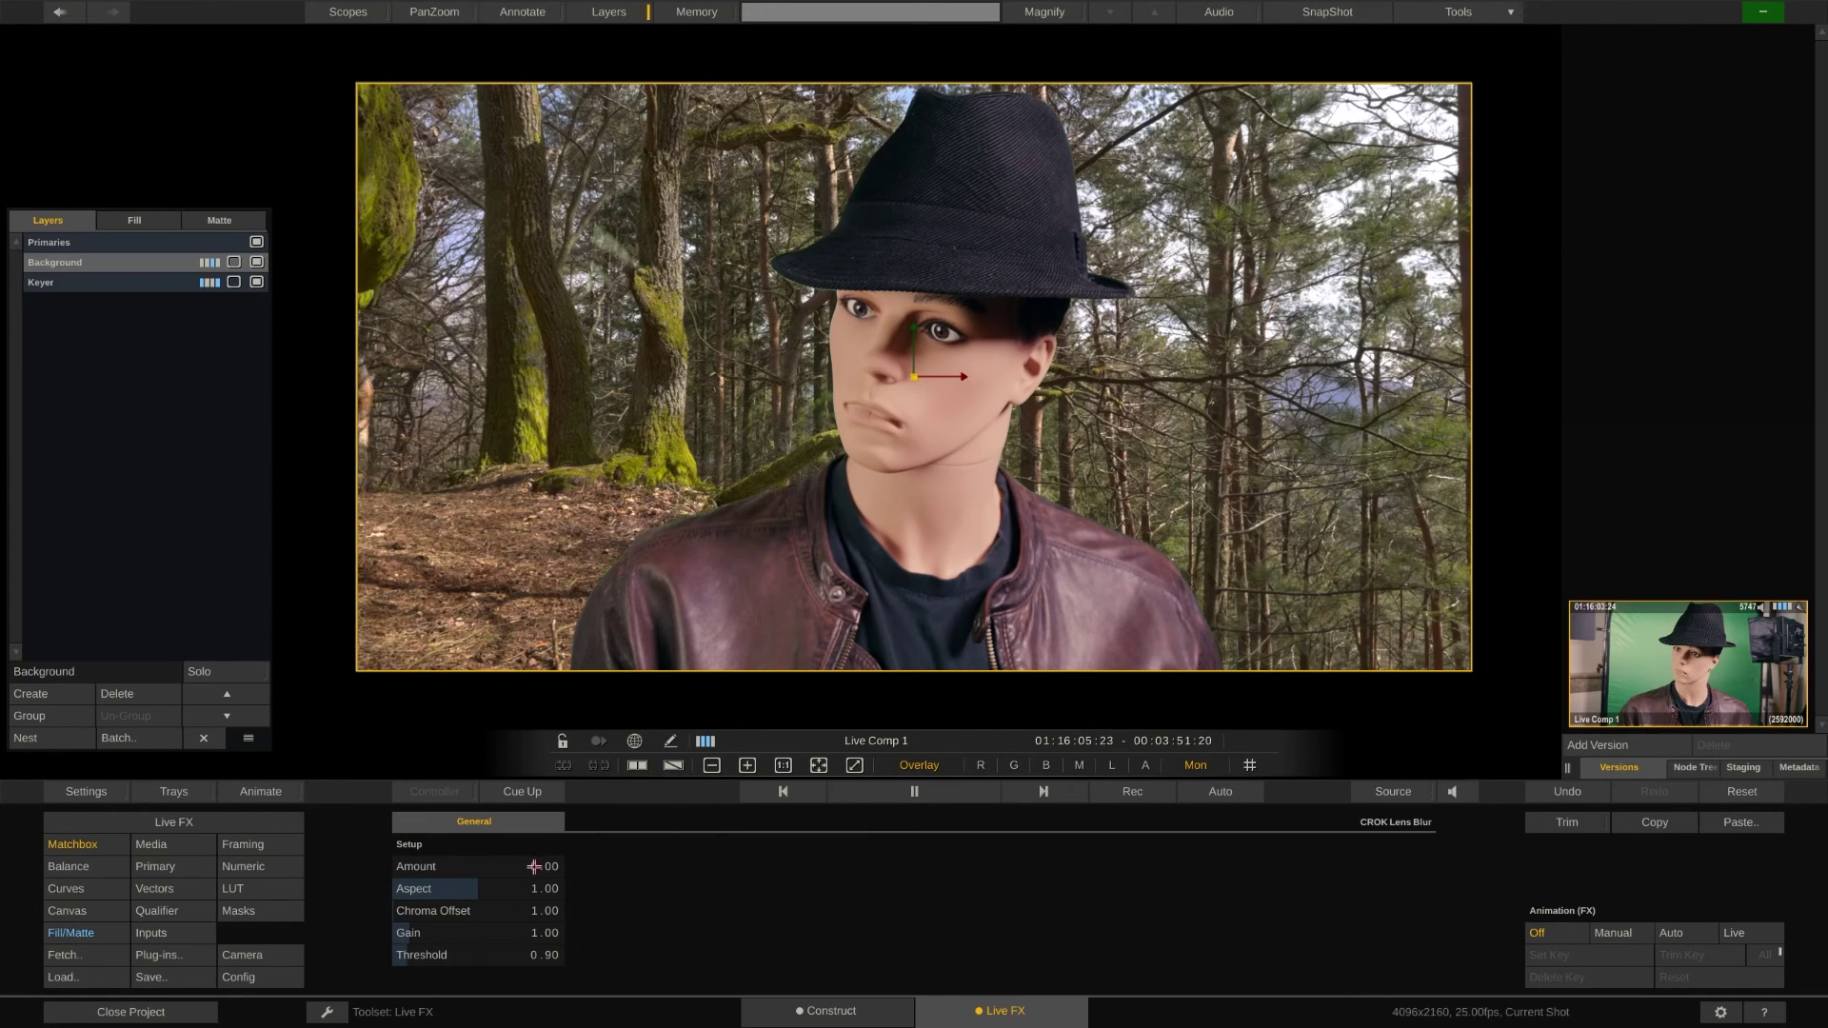
mouse_move(534, 866)
left_mouse_down()
mouse_move(664, 821)
mouse_move(591, 789)
mouse_move(533, 865)
left_mouse_up()
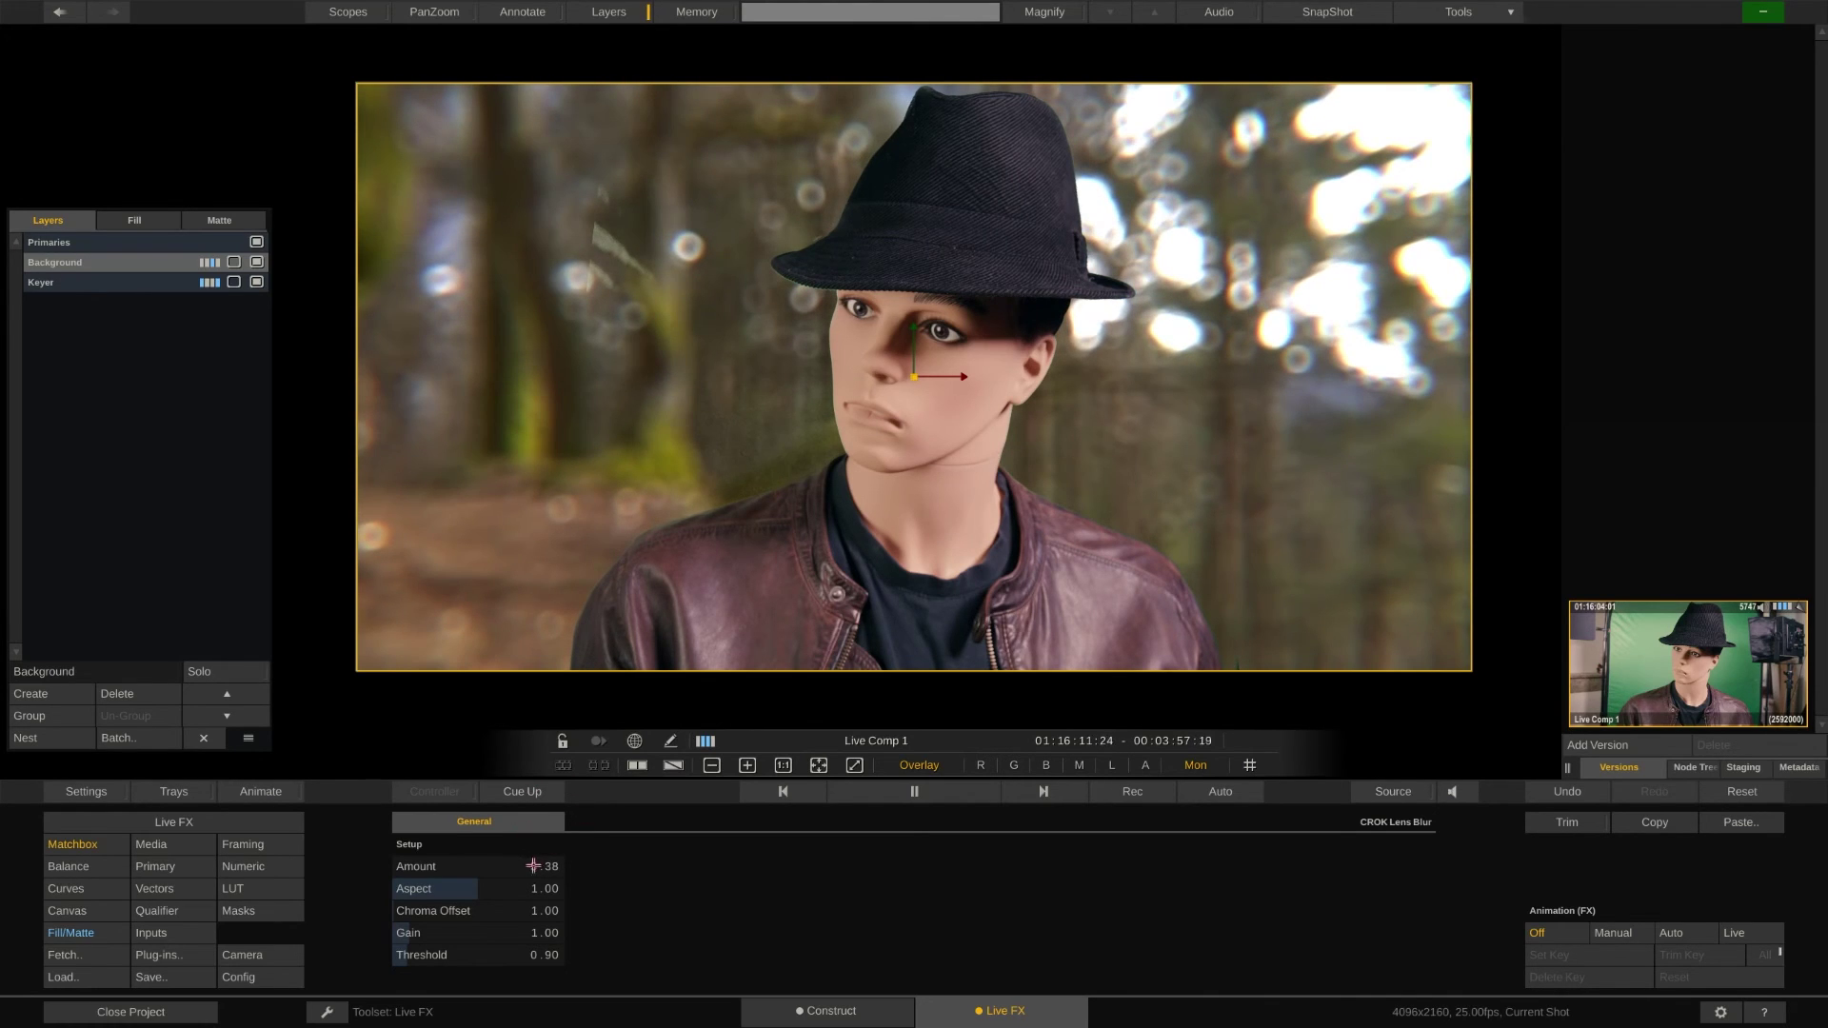
left_click(533, 865)
left_click(415, 658)
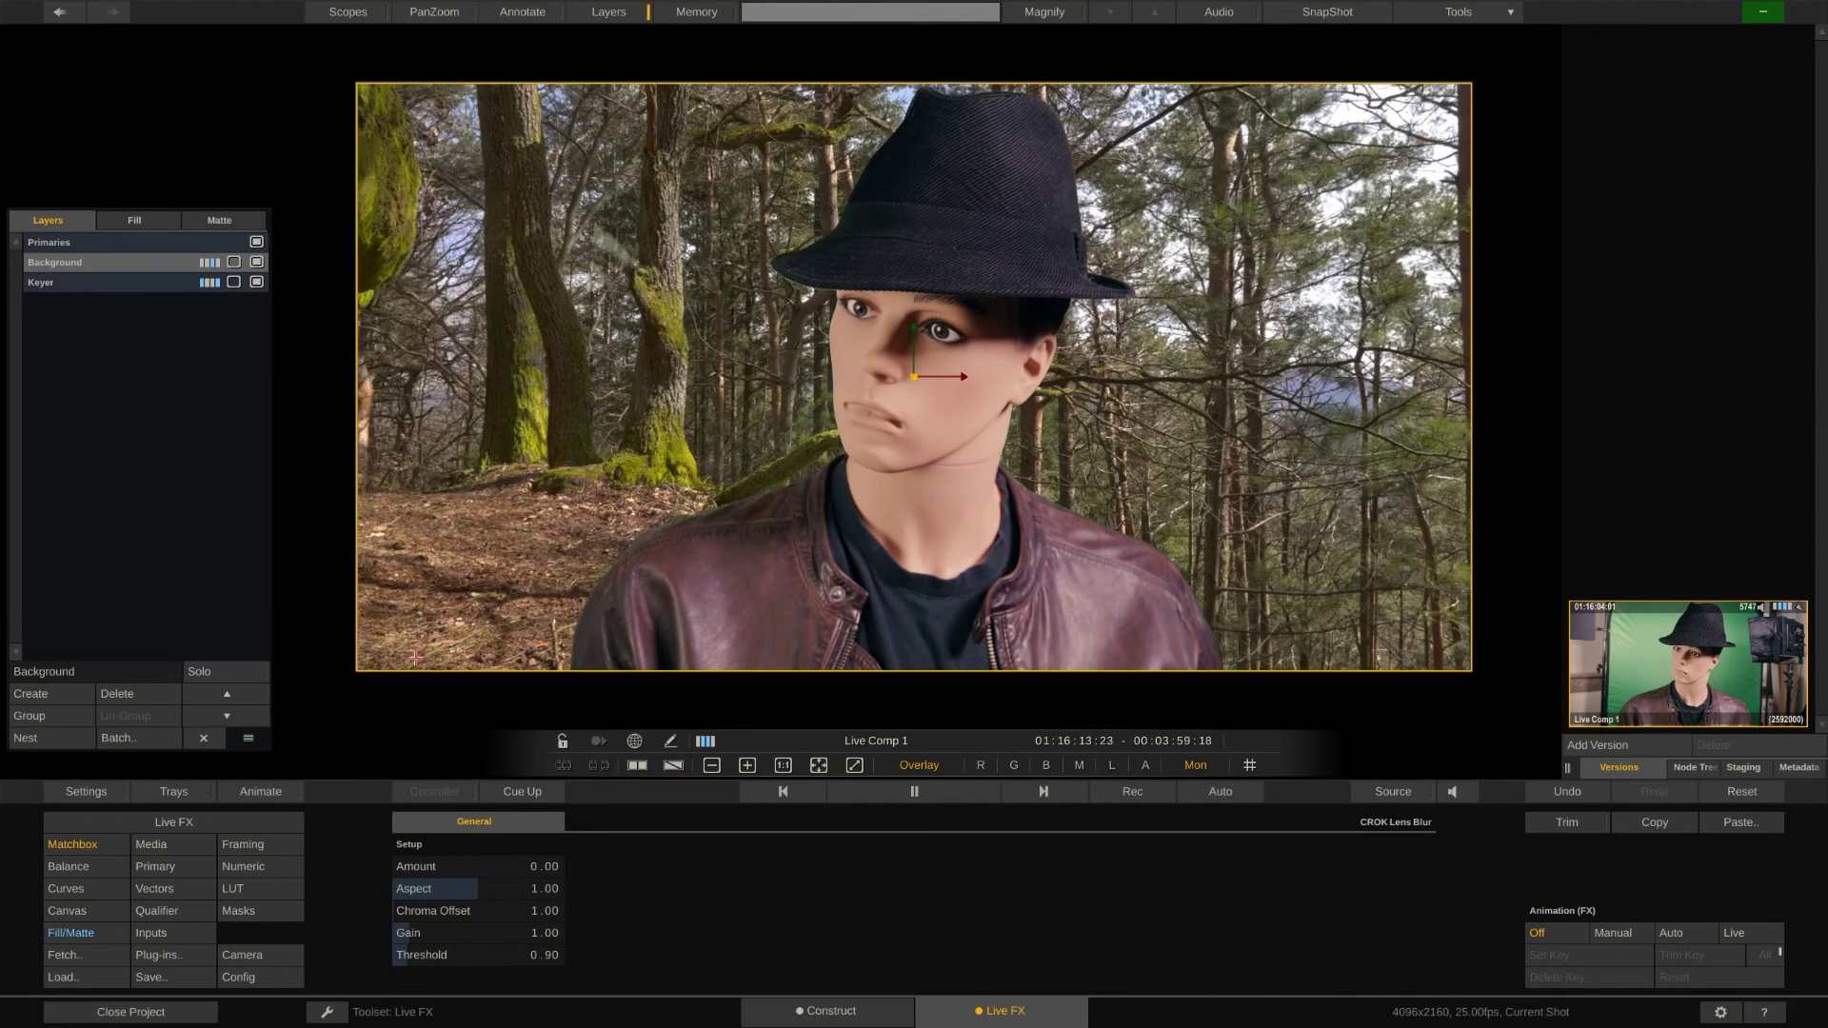
Set Animation (FX) to Live and drive lens blur Amount from touchosc-blur, Range mode, R Max 10.
left_click(1724, 933)
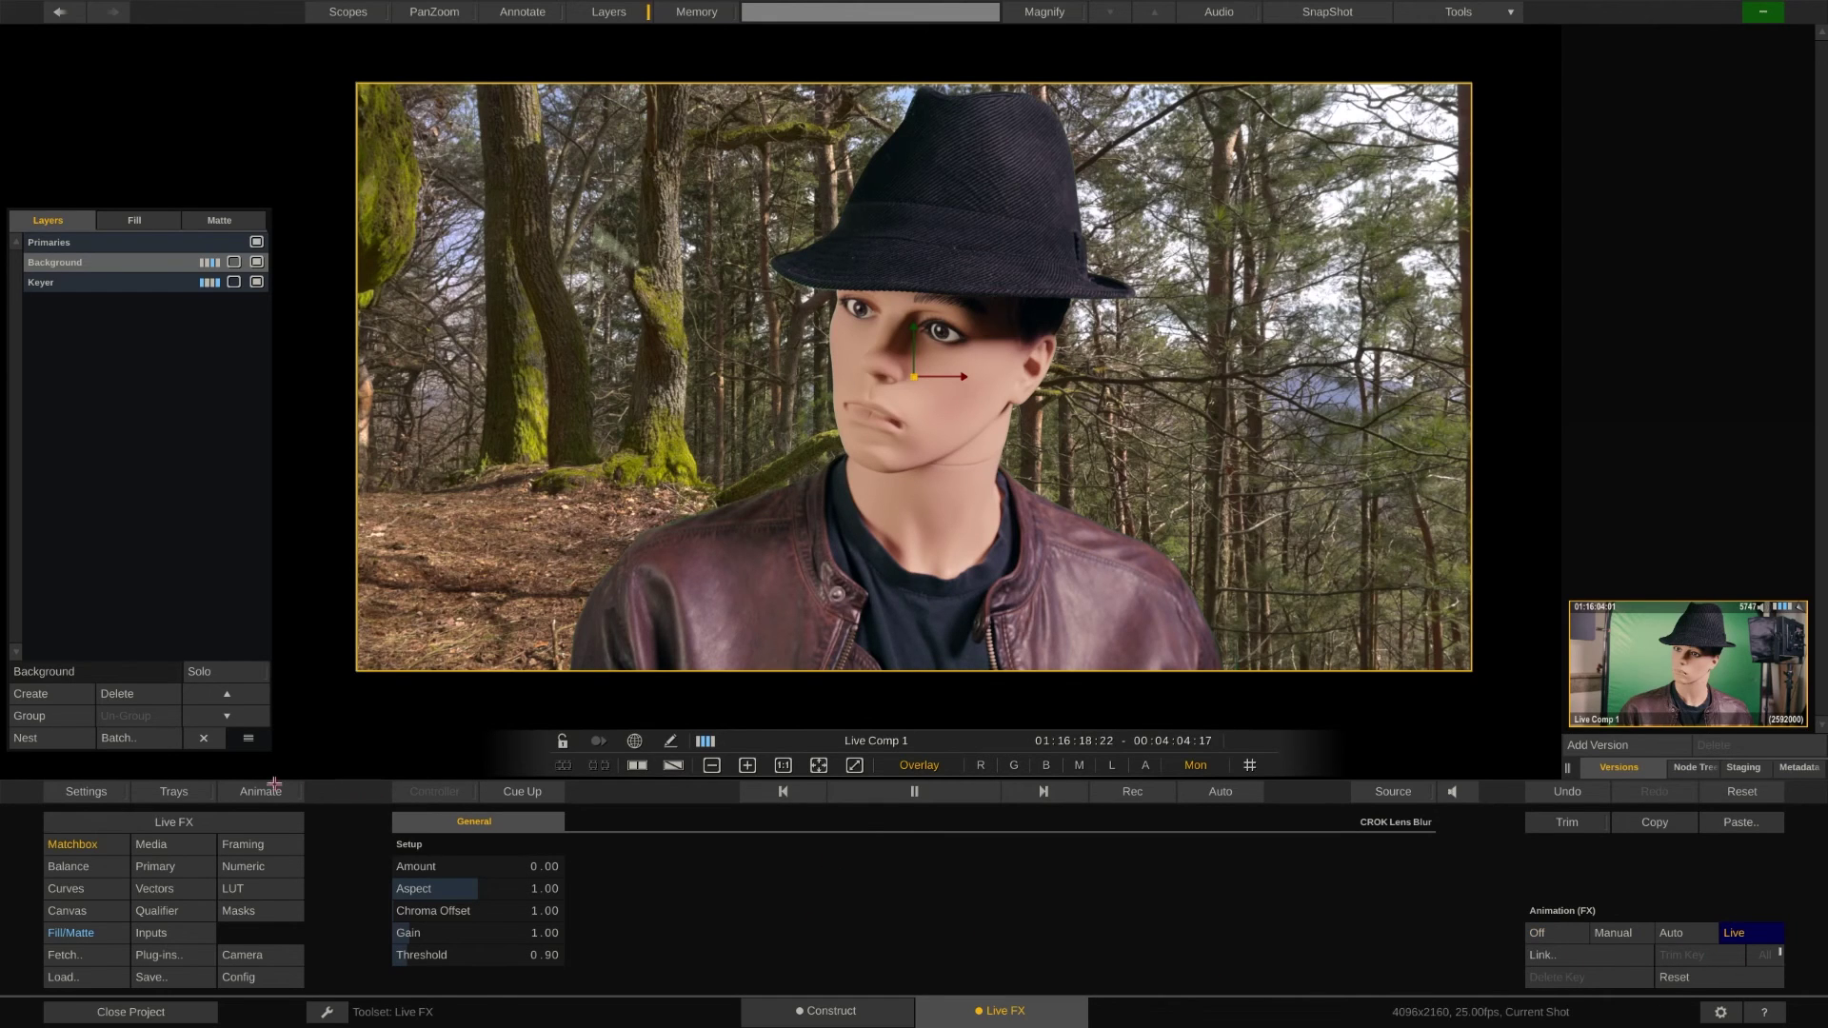
left_click(533, 867)
left_click(576, 955)
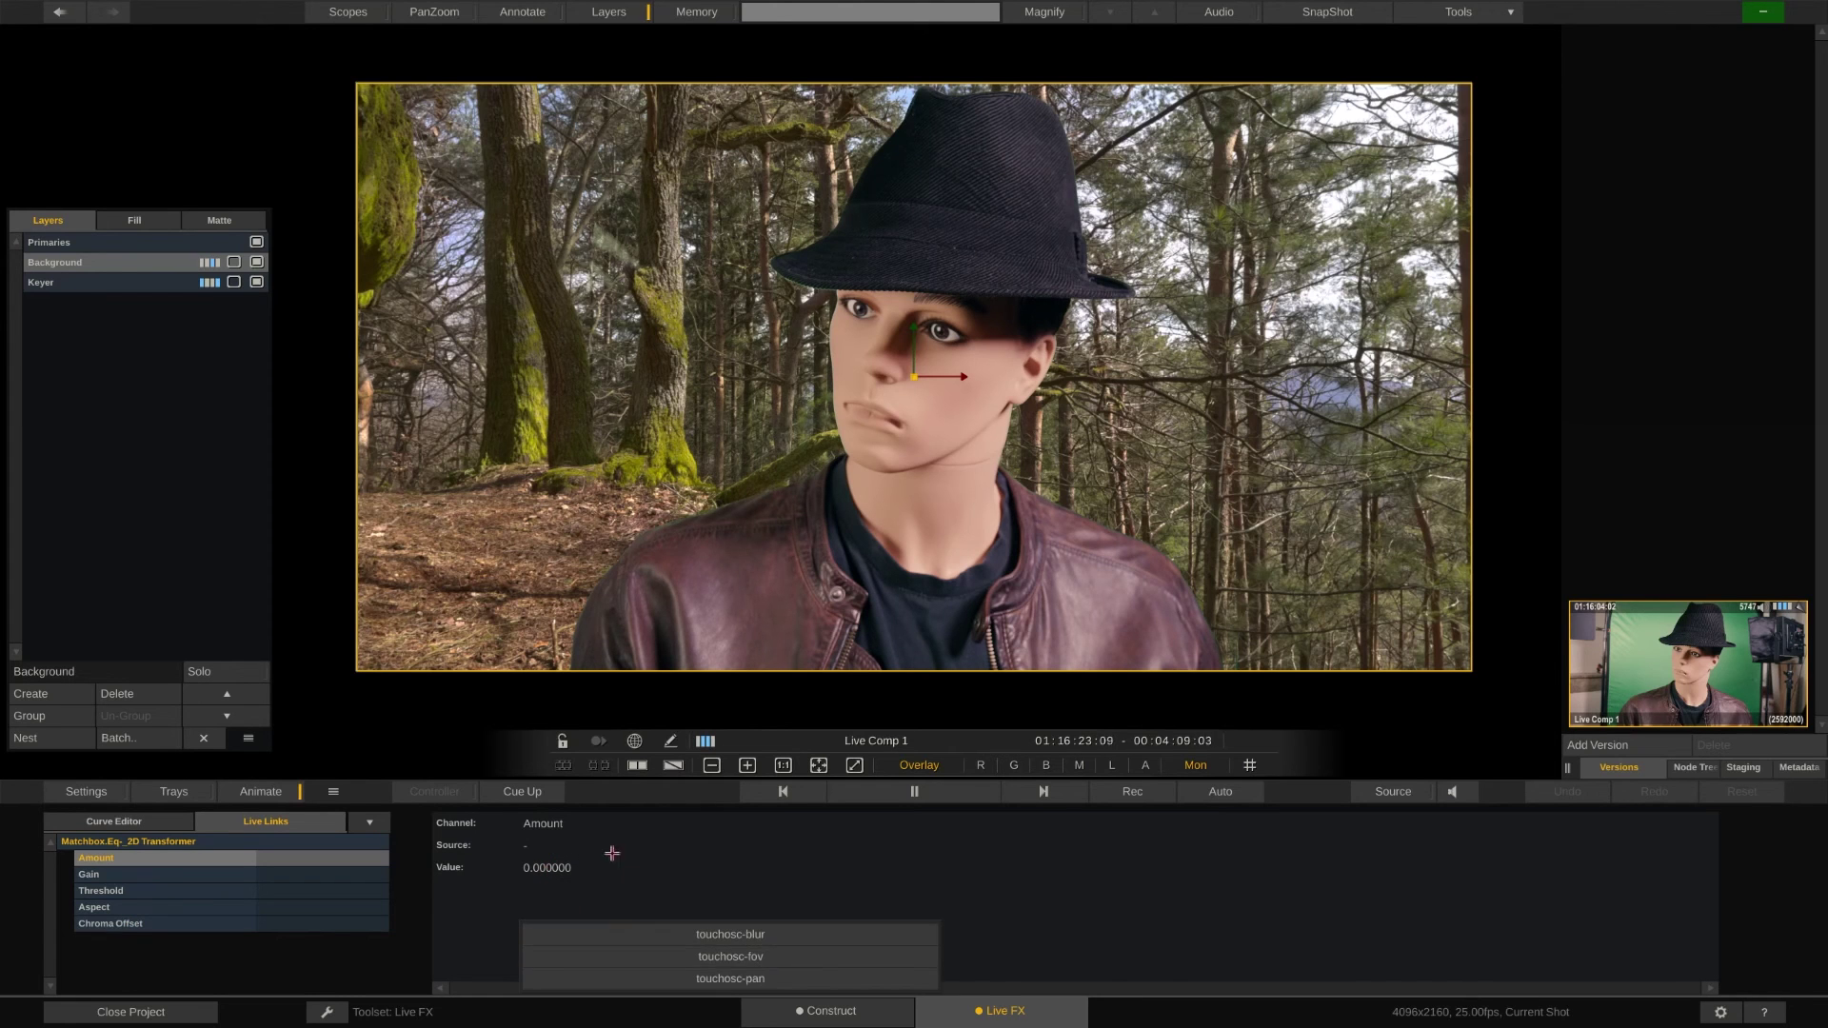
left_click(614, 891)
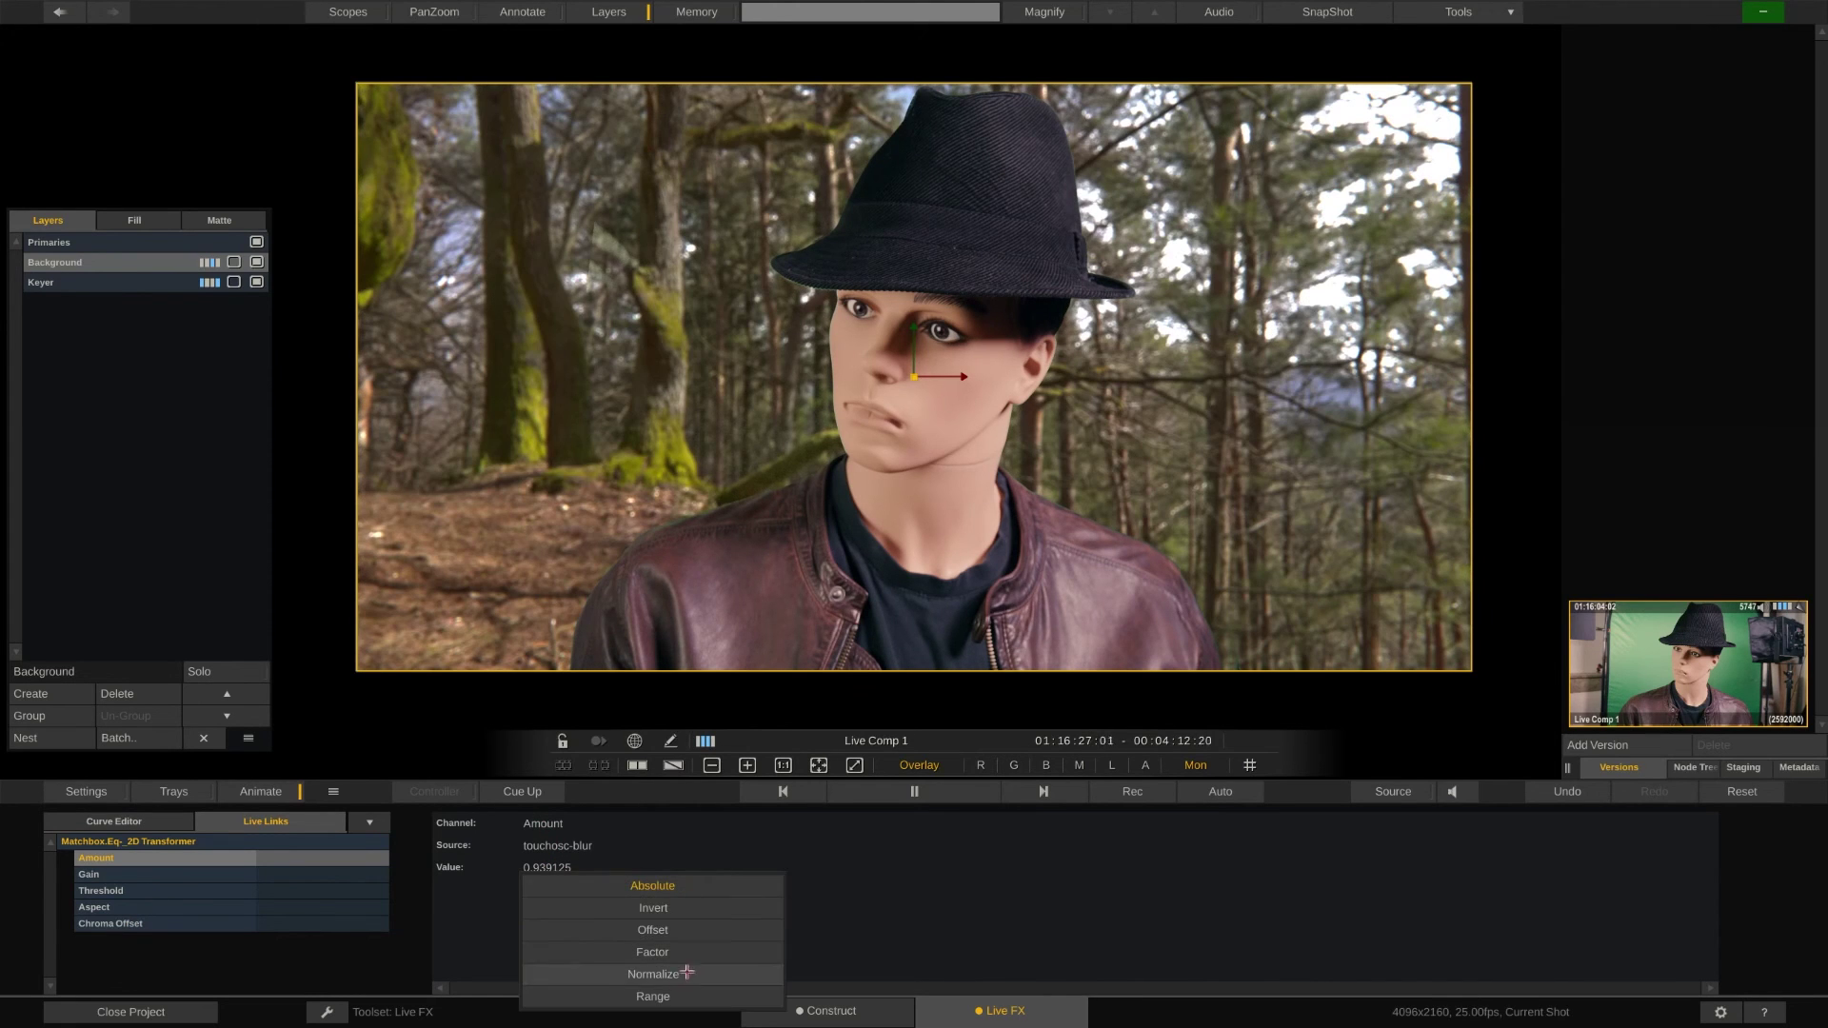
left_click(691, 994)
left_click(717, 934)
type("10")
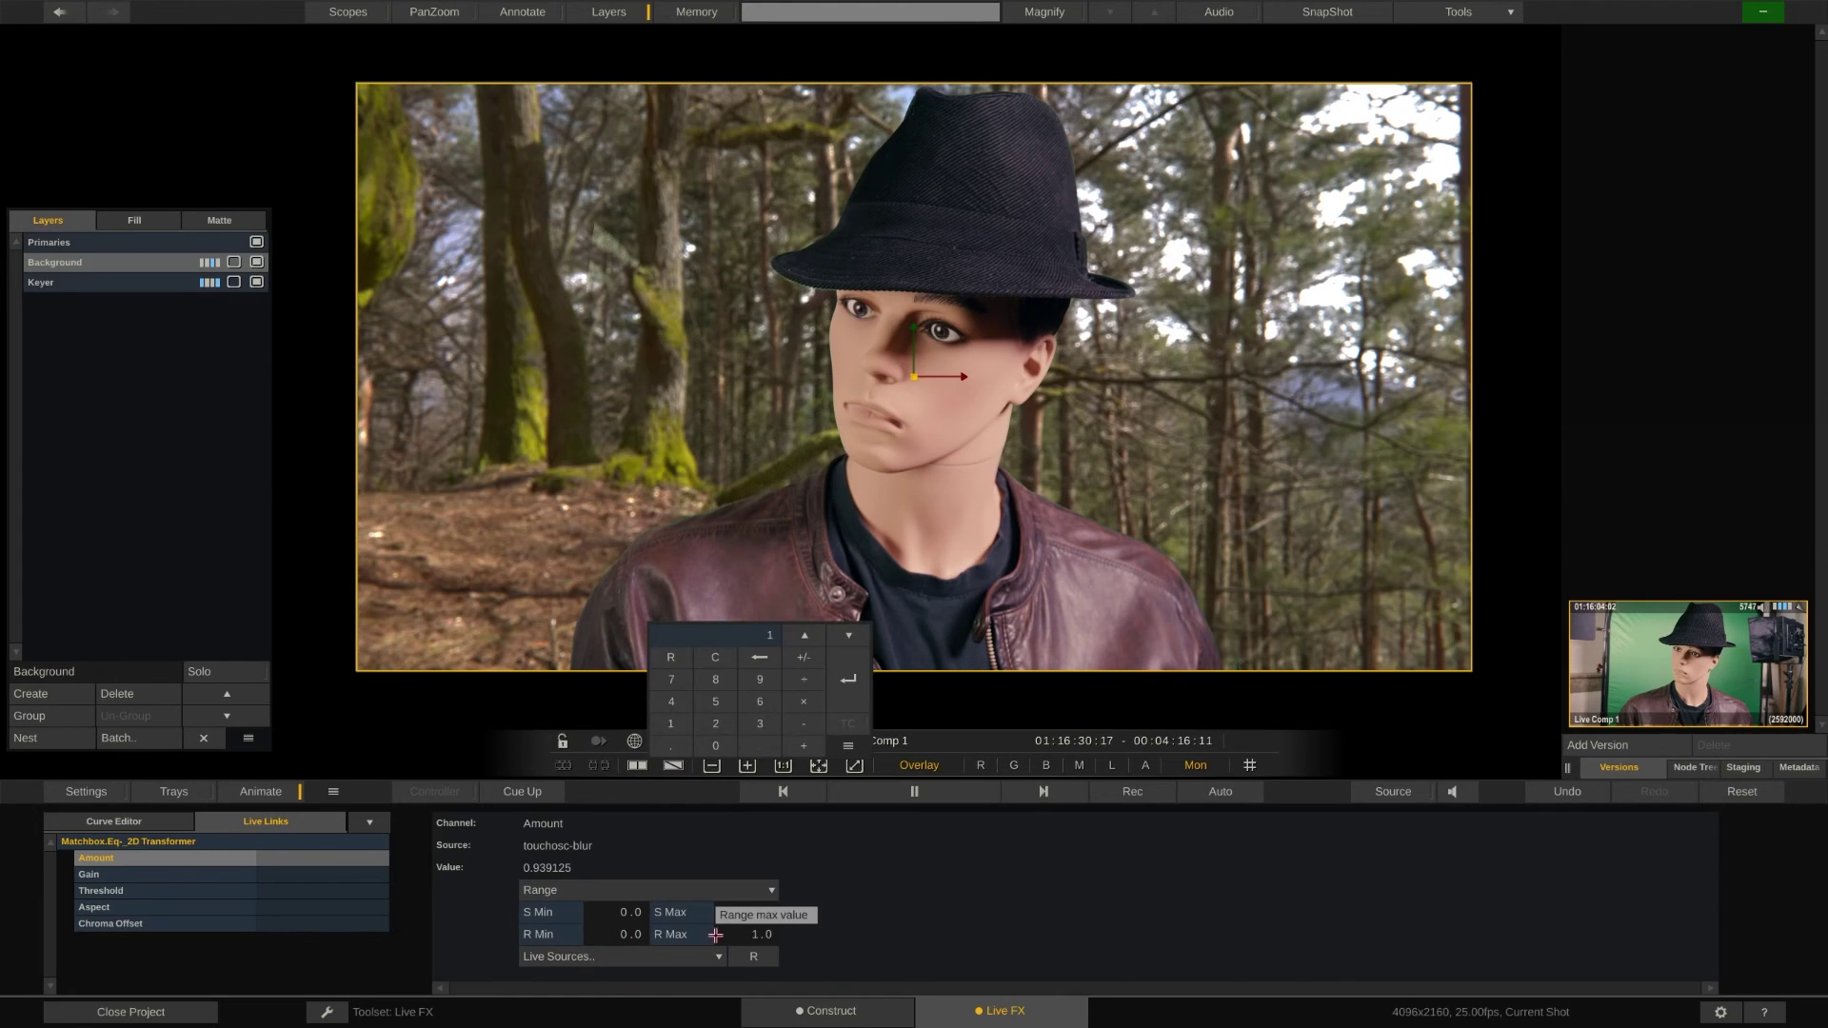
key("Return")
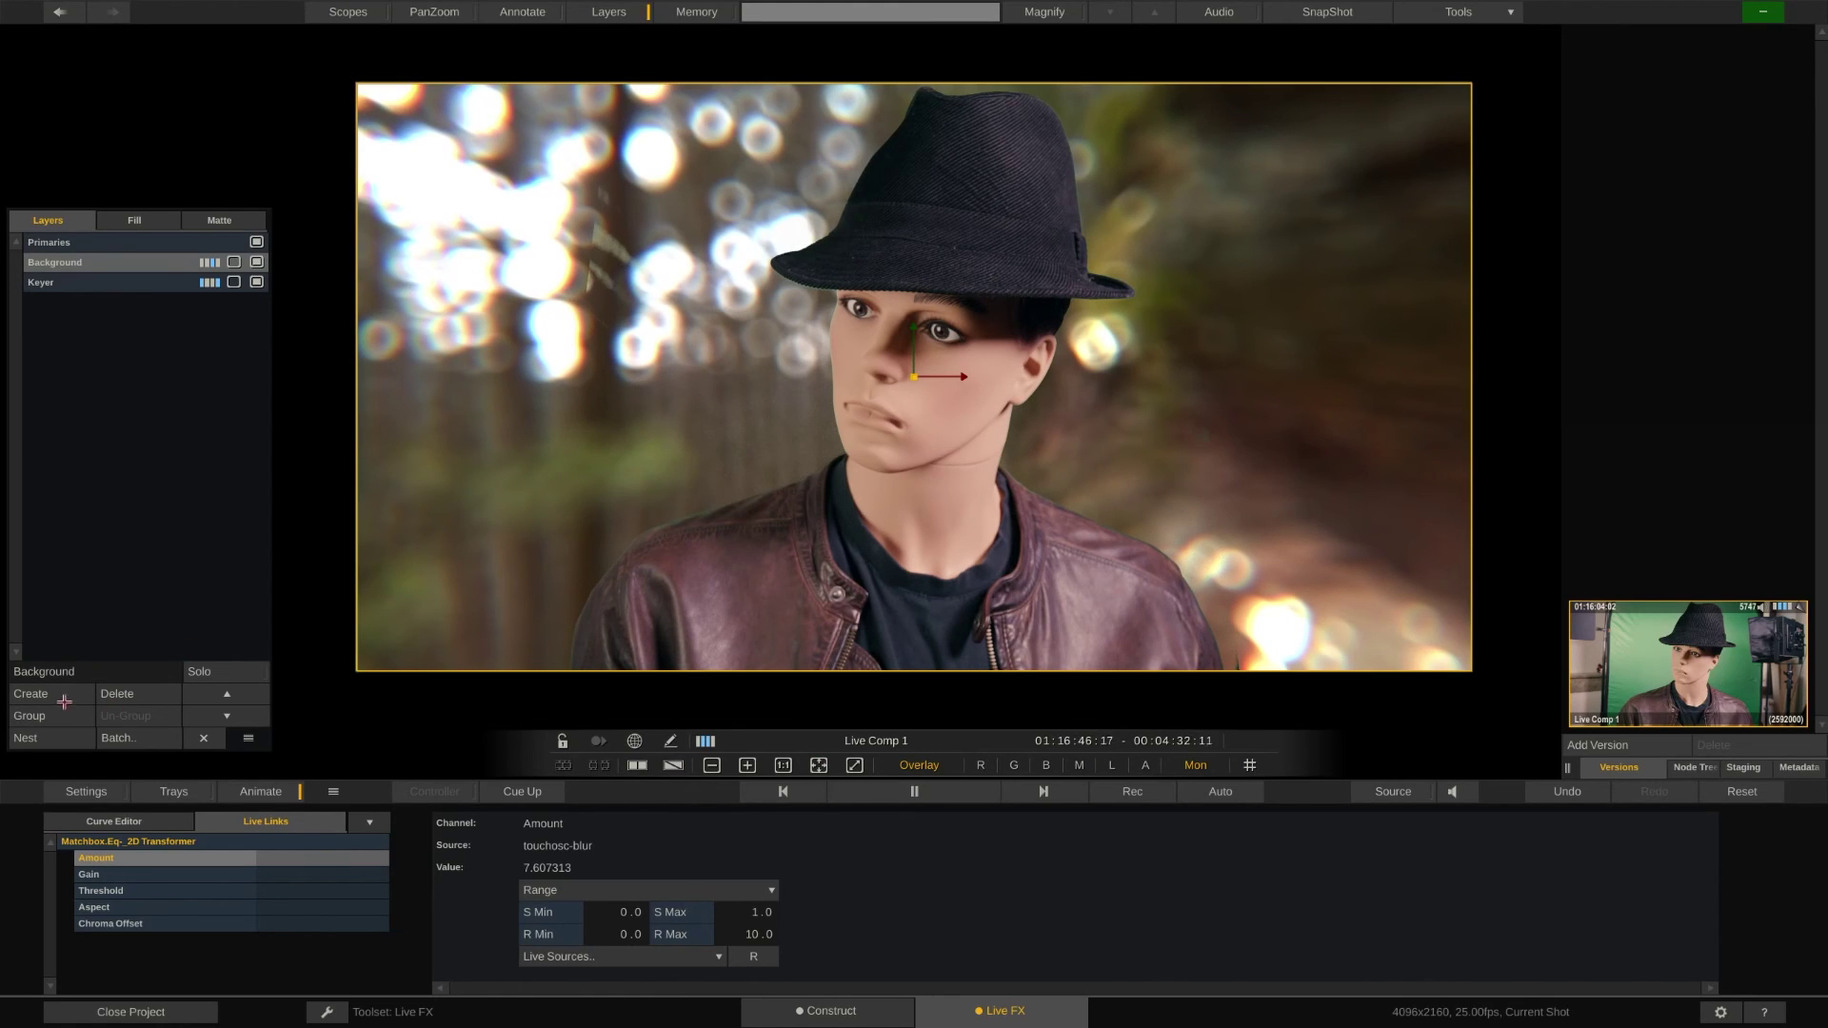
Raise the Keyer layer's Chroma Keyer Gain to 15.85, turn Overlay off, and reselect Background.
left_click(155, 283)
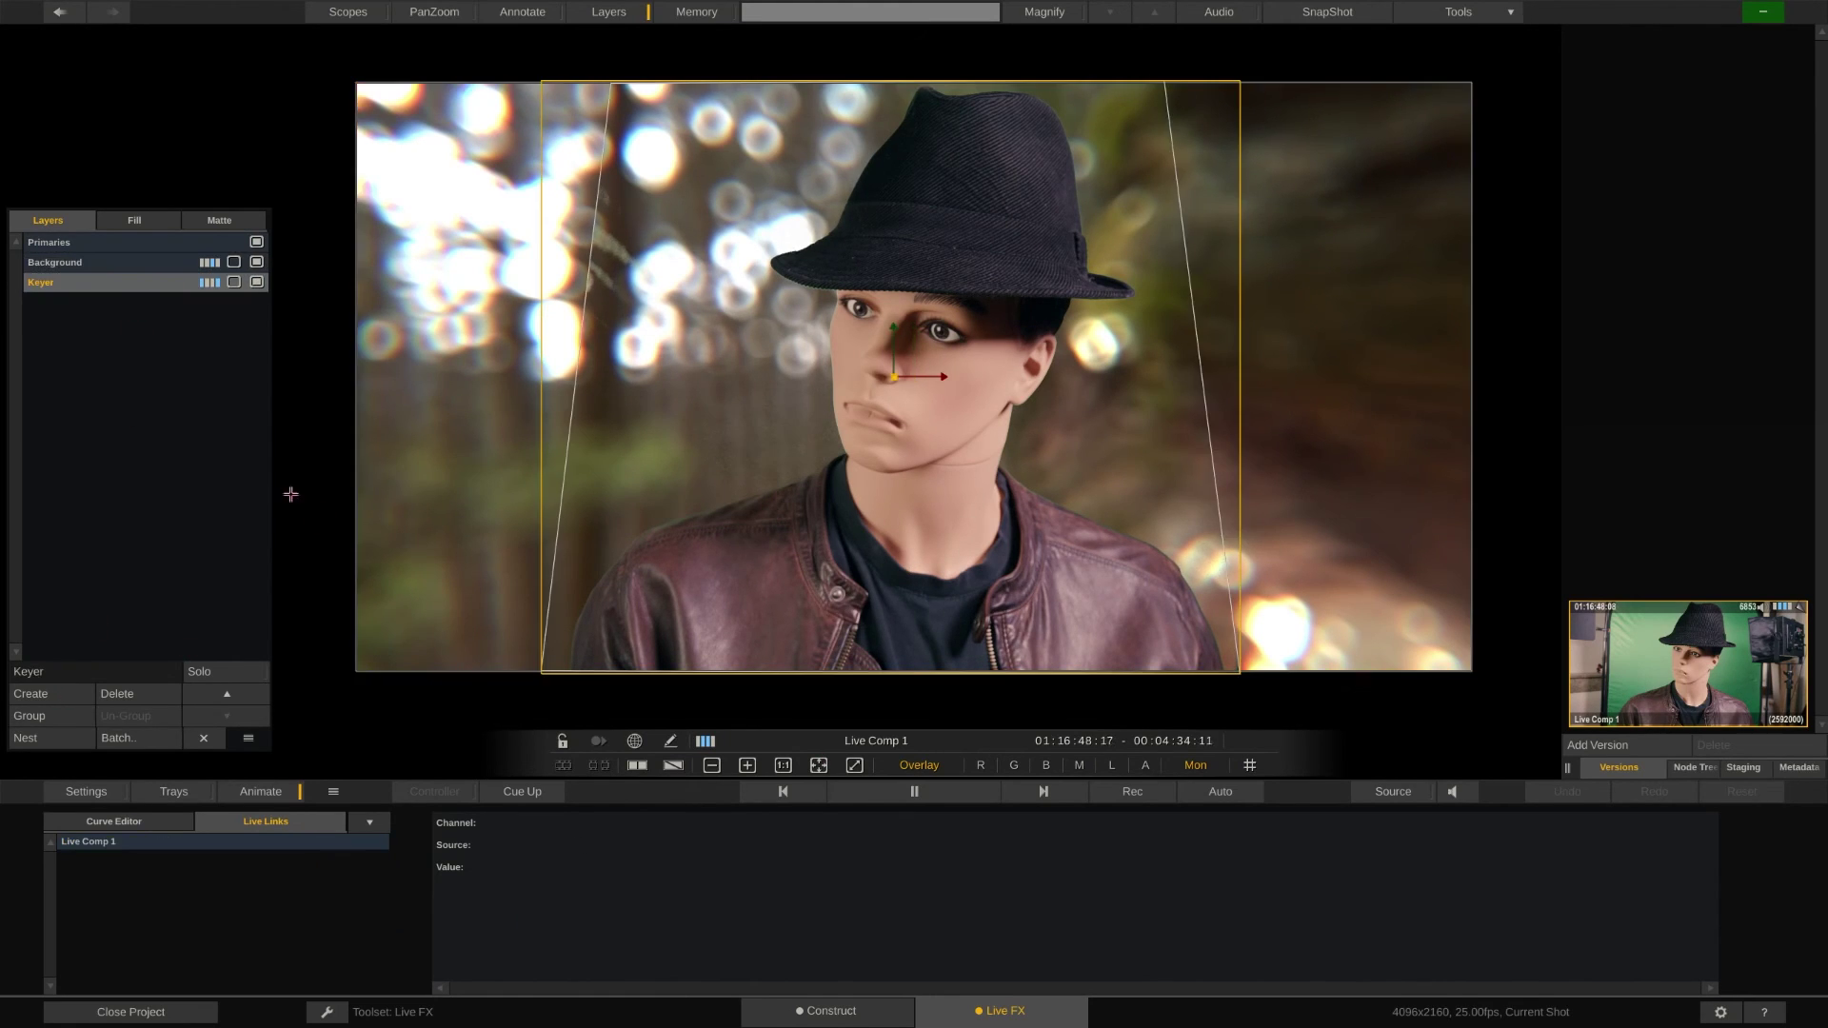
left_click(276, 791)
left_click(179, 913)
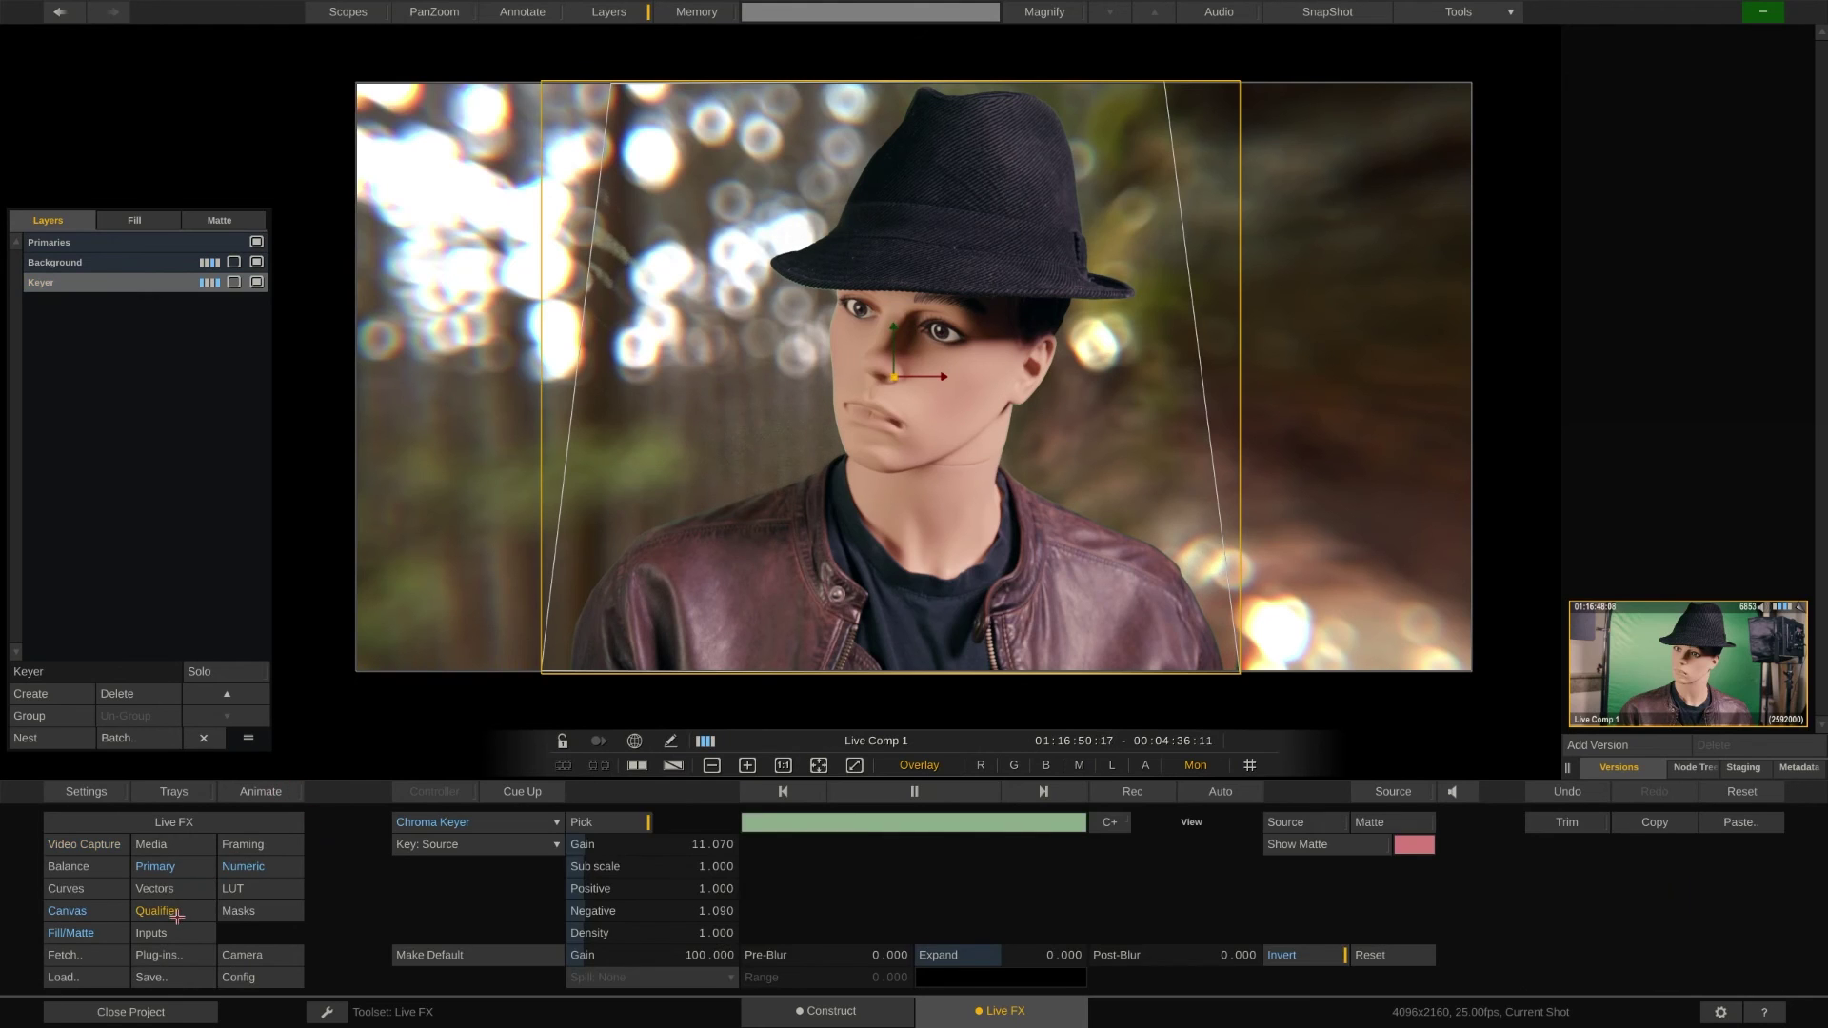
left_click(792, 405)
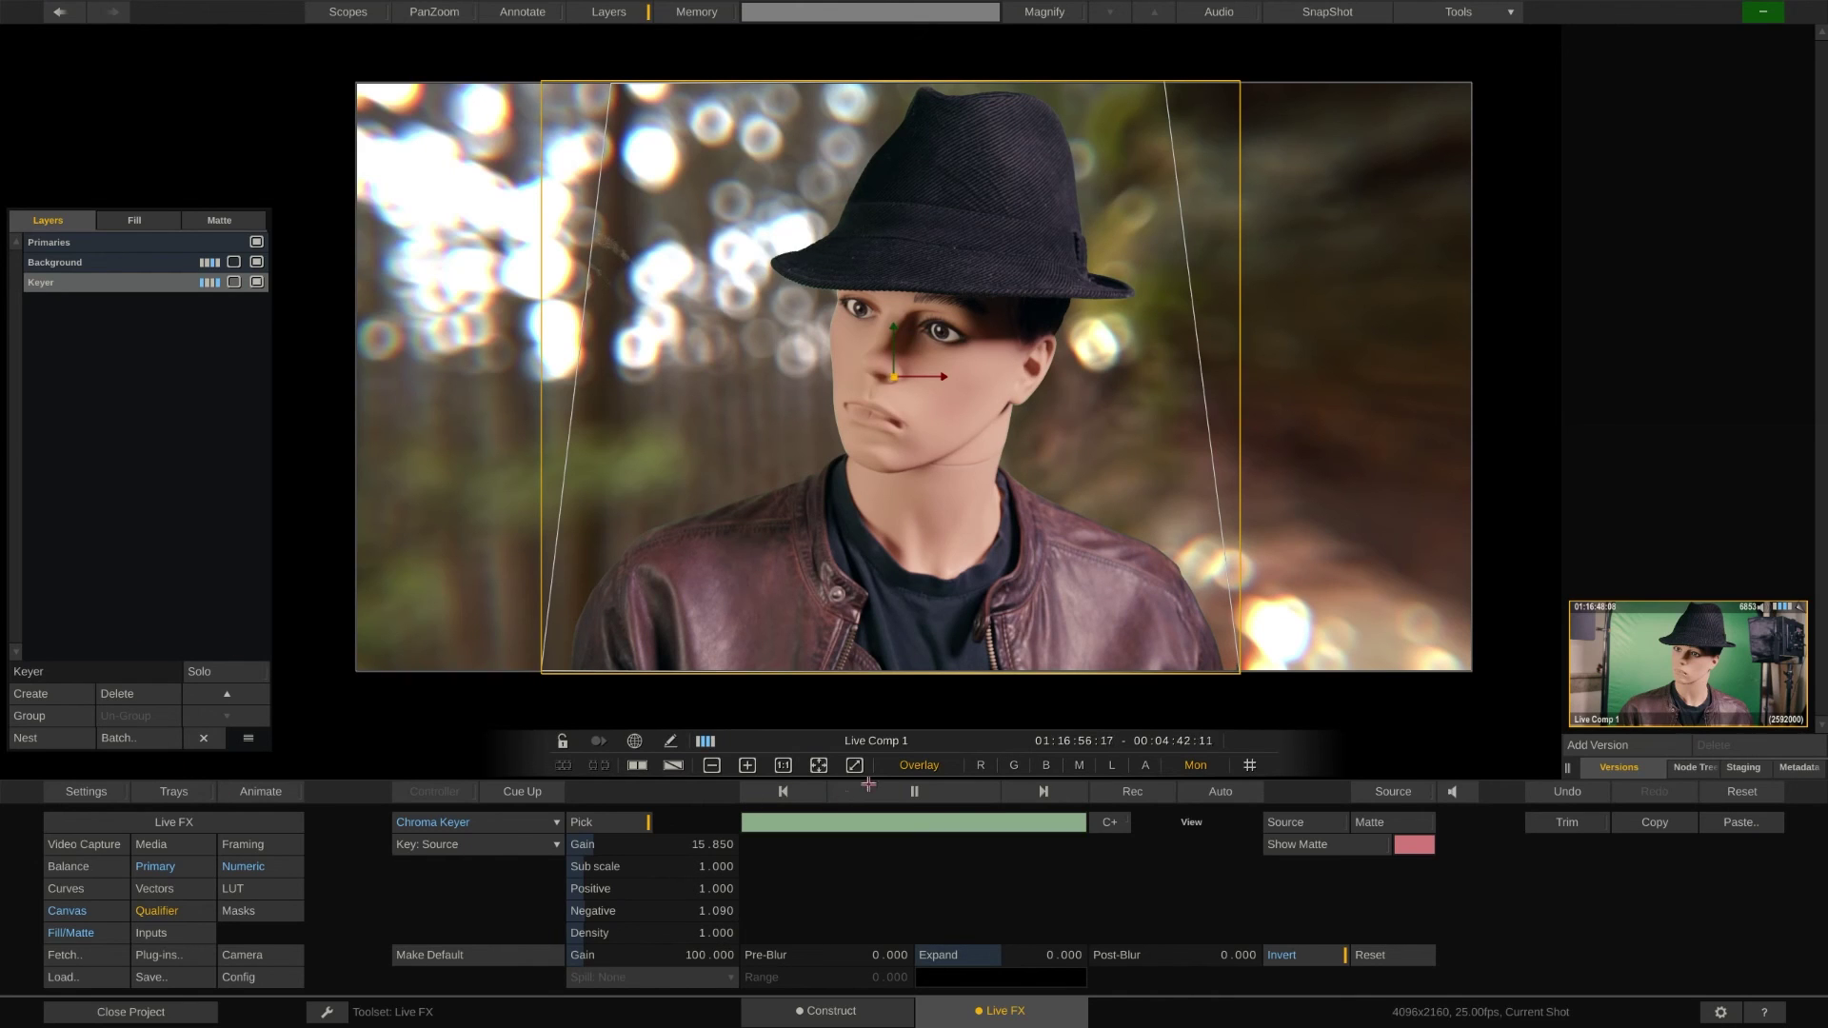
left_click(914, 764)
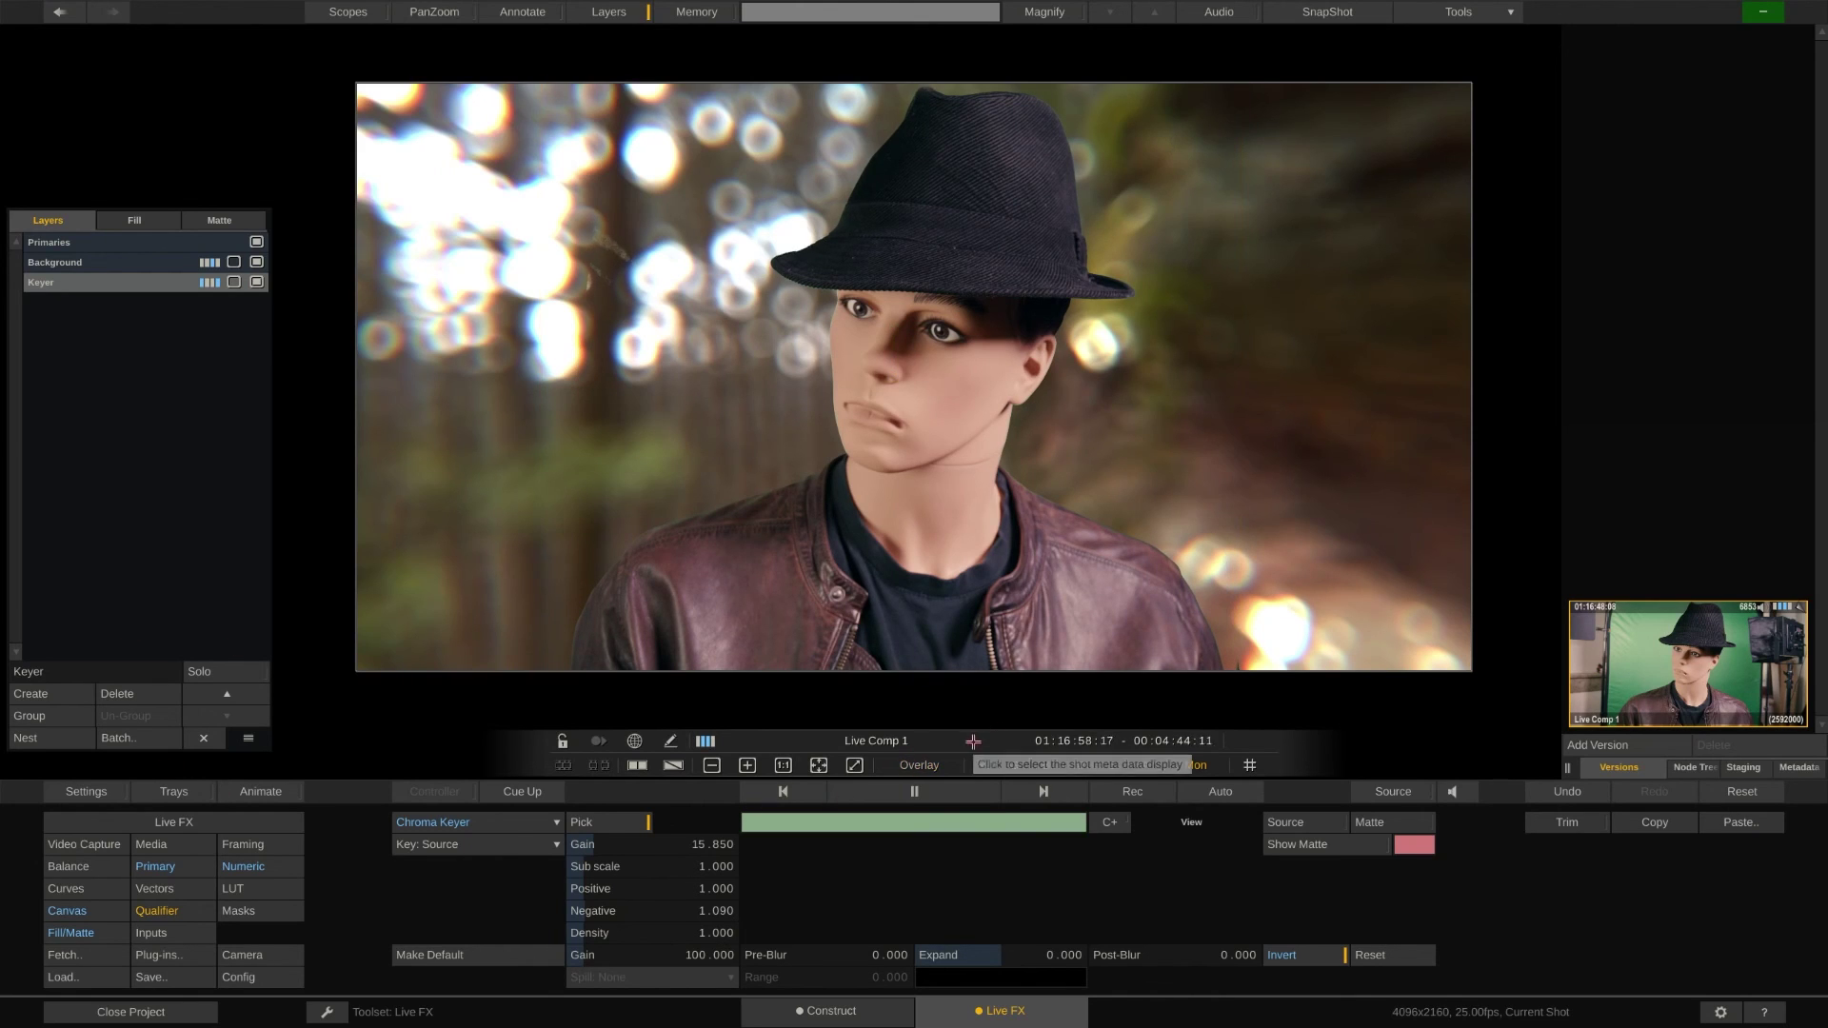
left_click(140, 265)
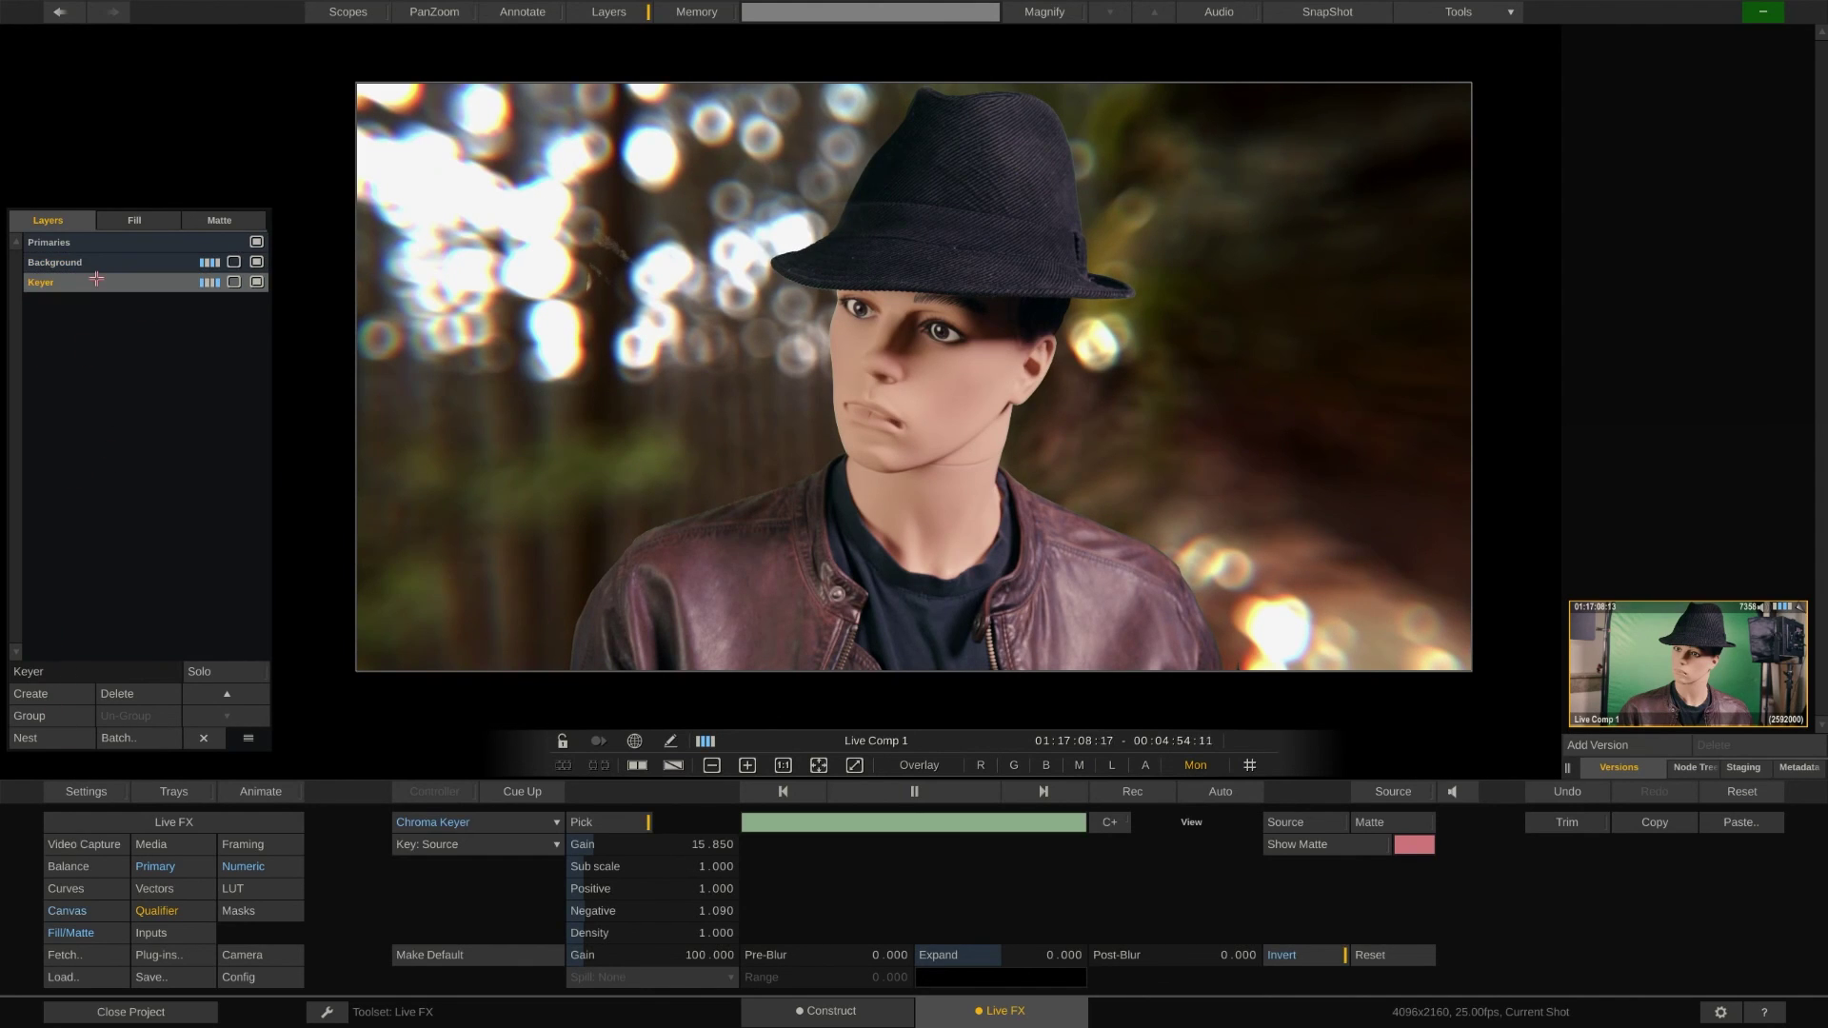
Create Layer-3 and begin typing its new name, colorCorrect.
left_click(57, 694)
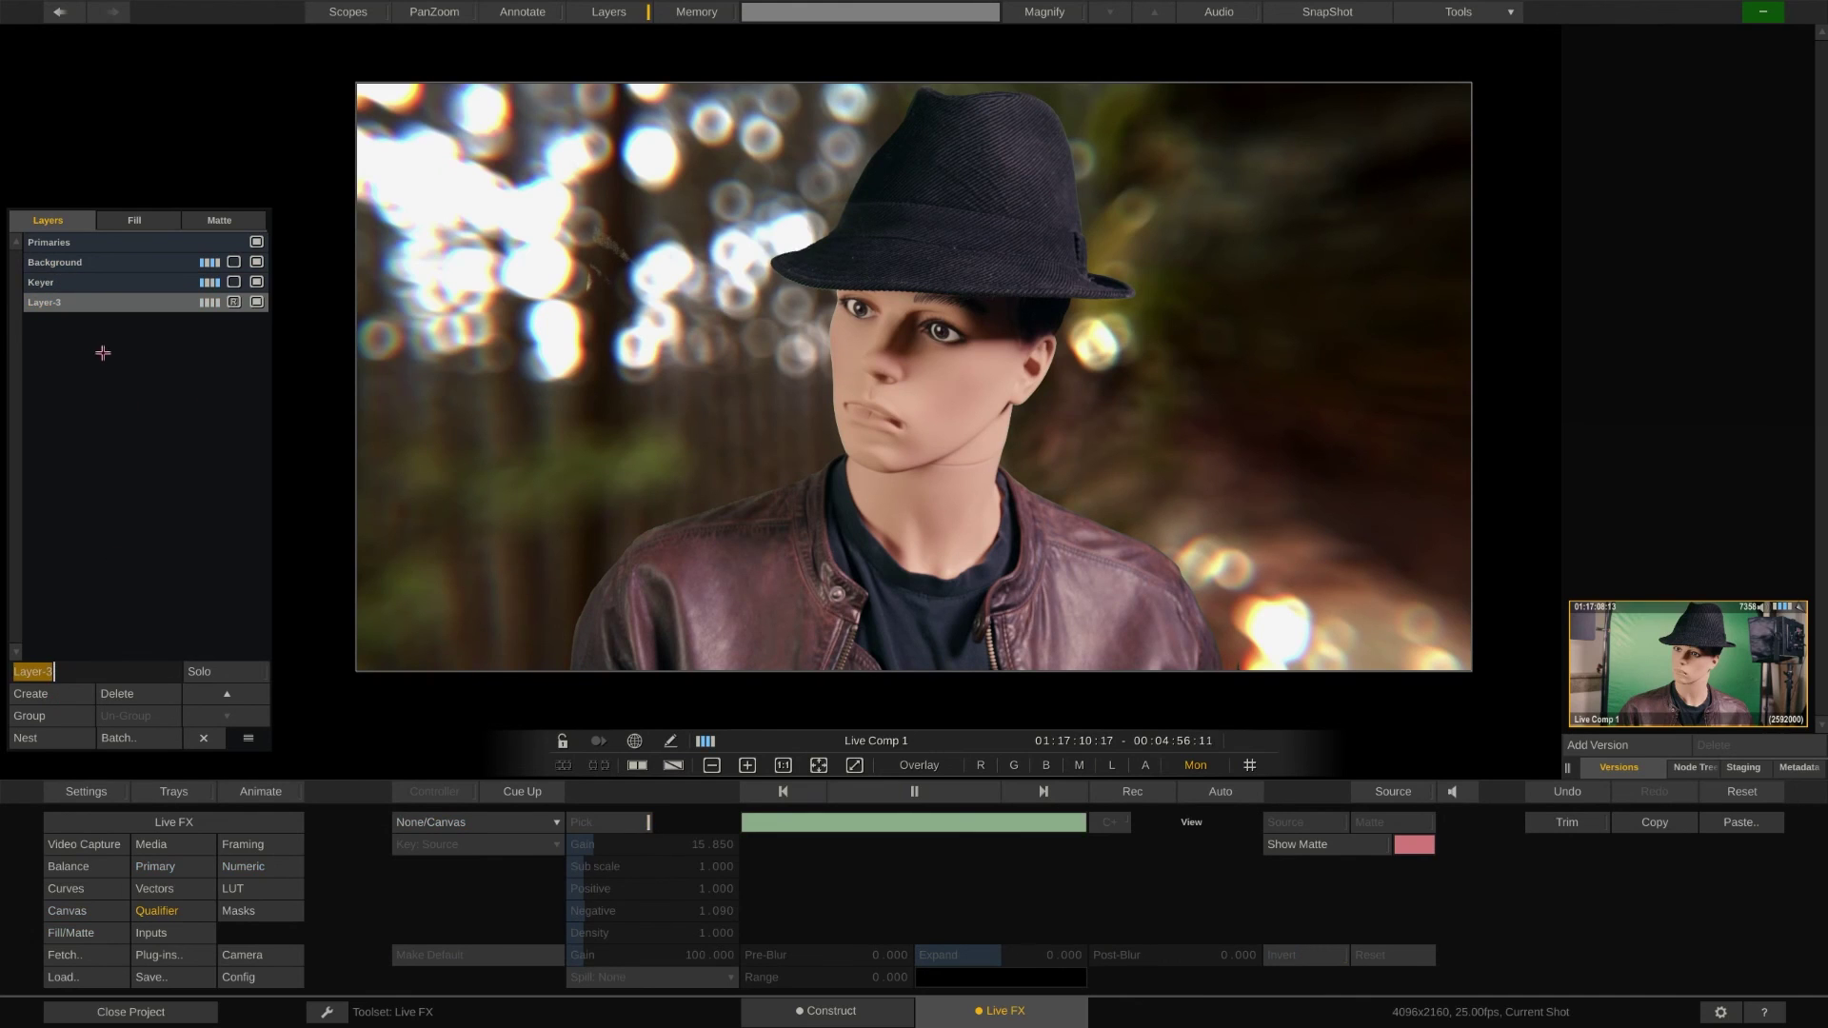
type("col")
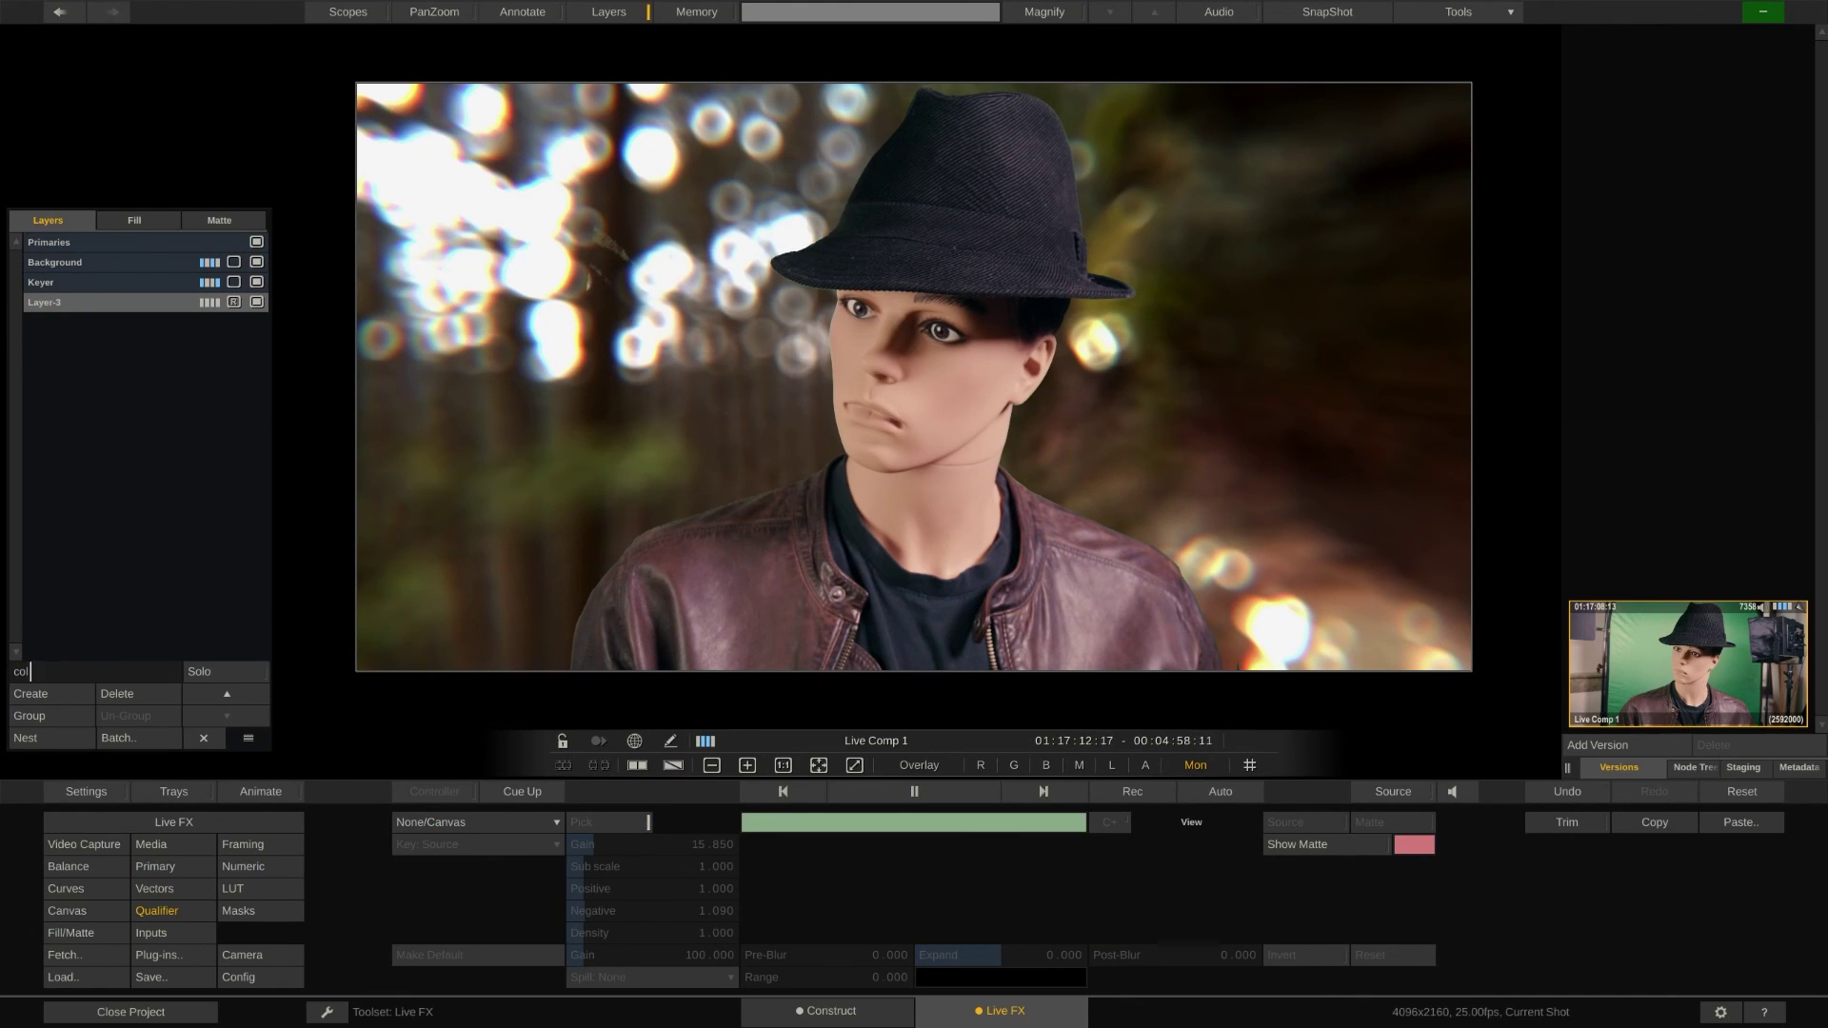